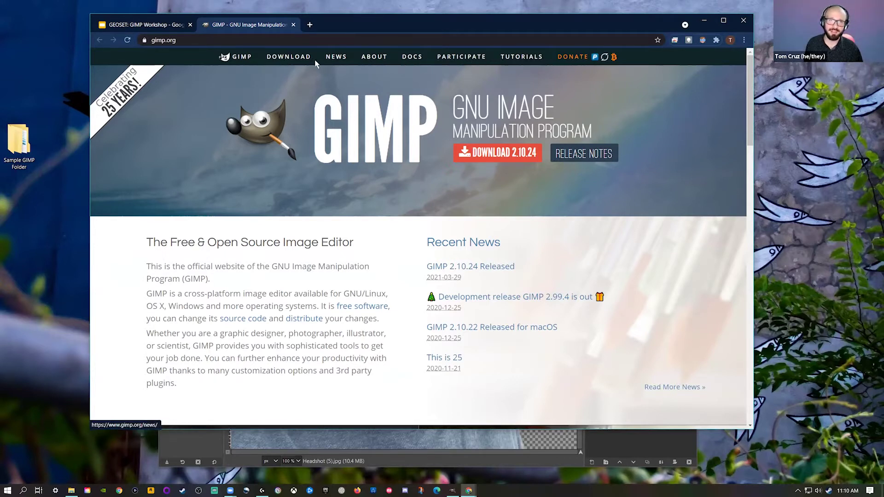
Open the GIMP 2.10.24 downloads page and view the Windows download options
left_click(511, 157)
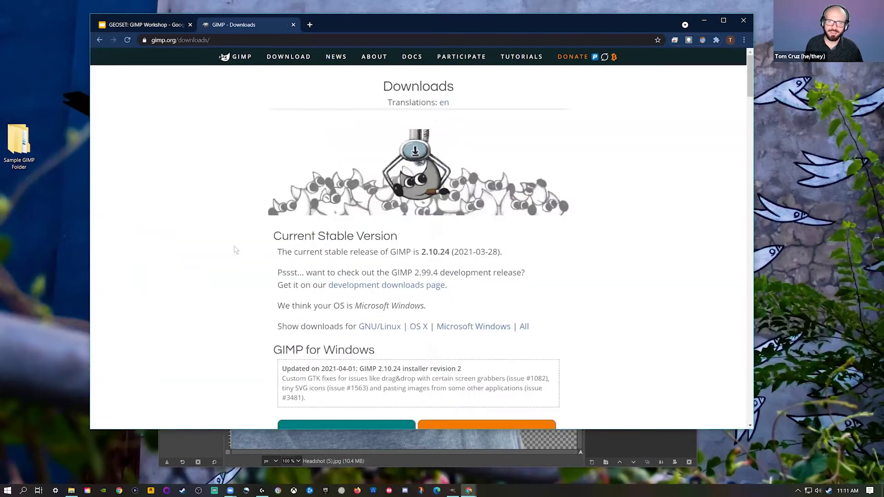
scroll(234, 250, "down", 3)
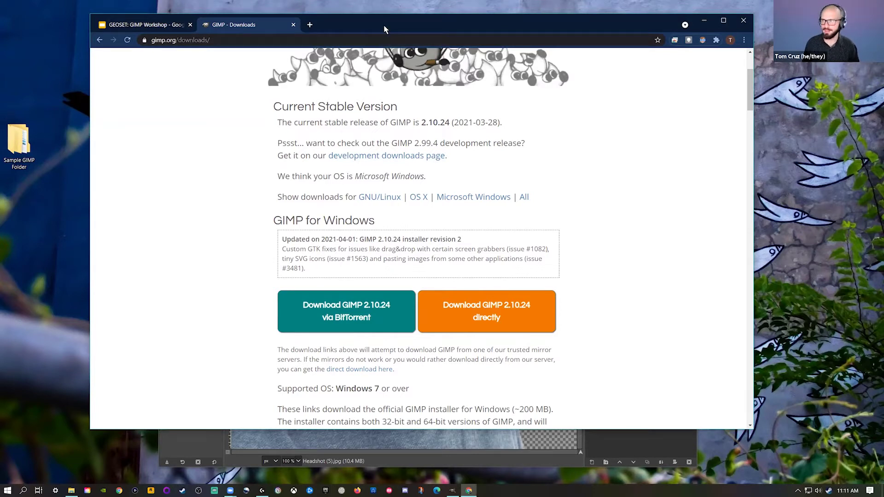
Switch from the browser to GIMP, move its window up and widen it
key("super+Down")
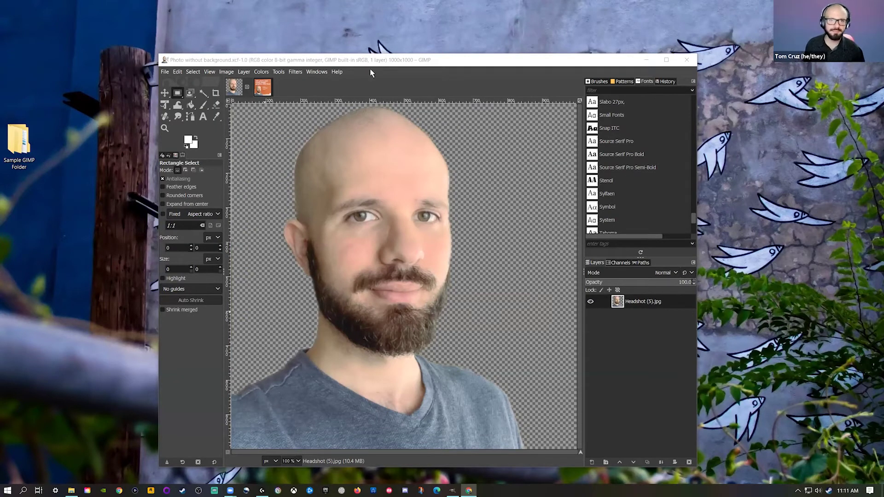
left_click_drag(377, 56, 390, 33)
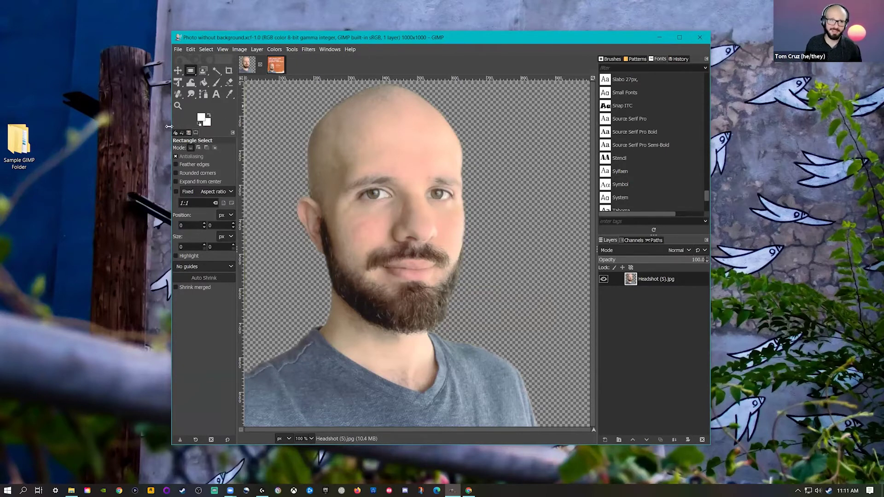
left_click_drag(169, 126, 95, 127)
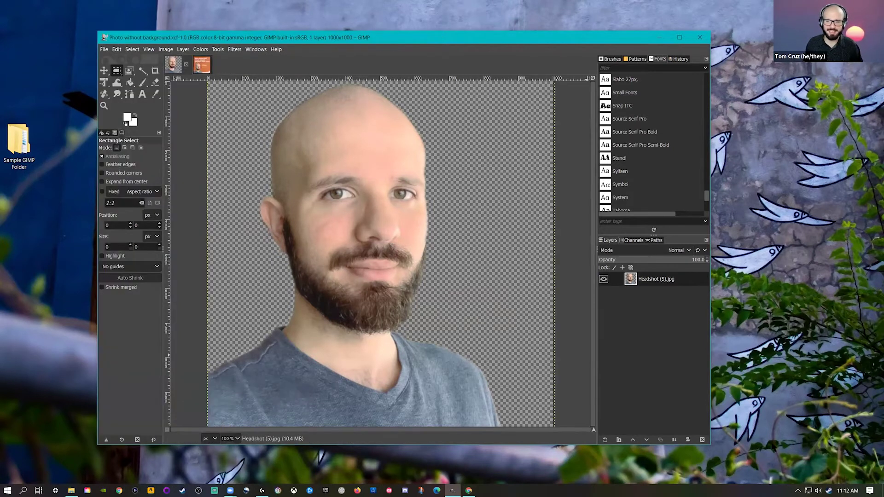
Open the Windows display settings and set the scaling of text and apps to 100% (Recommended)
right_click(755, 300)
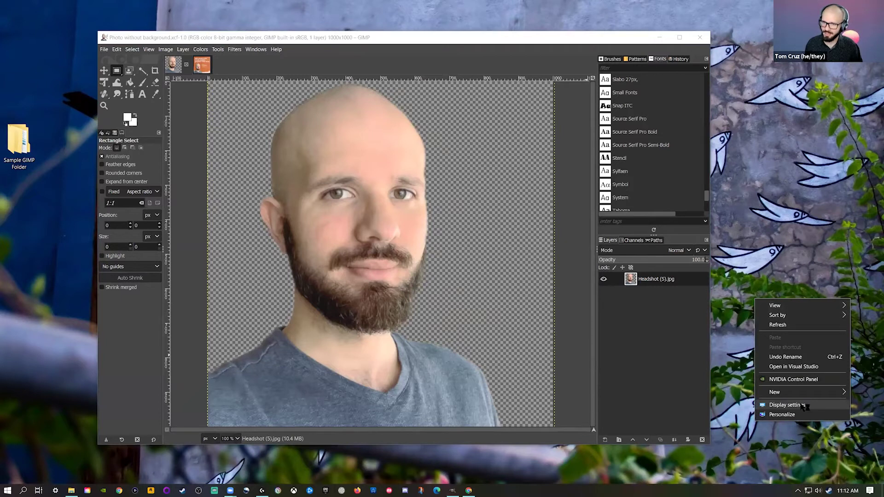
left_click(787, 405)
scroll(460, 277, "down", 2)
scroll(447, 241, "down", 4)
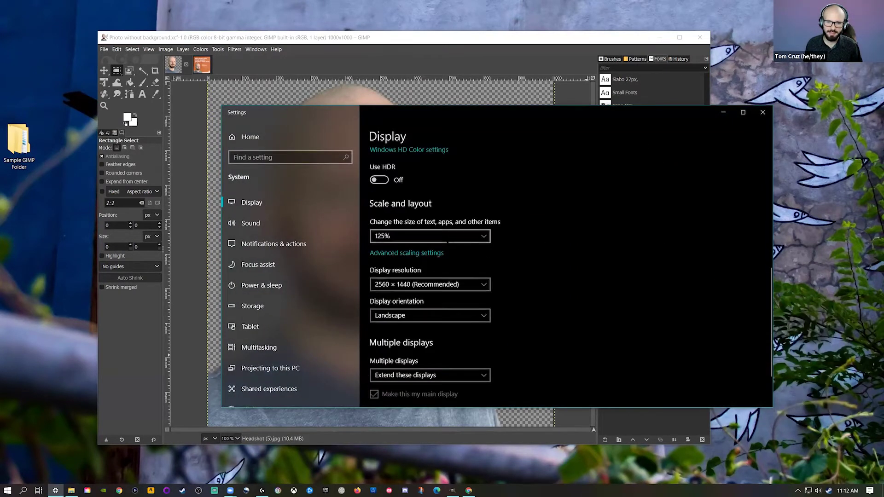
left_click(446, 236)
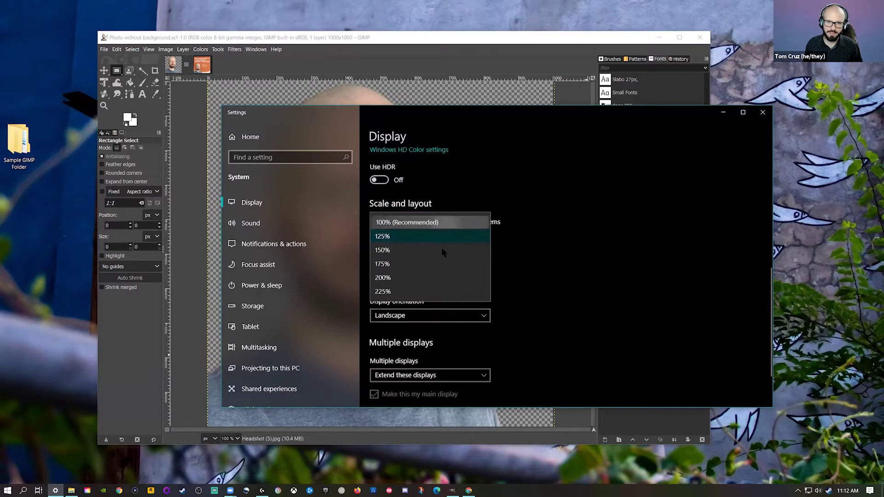
left_click(414, 223)
Set the display resolution to 1920 × 1080 and keep the changed display settings
left_click(387, 261)
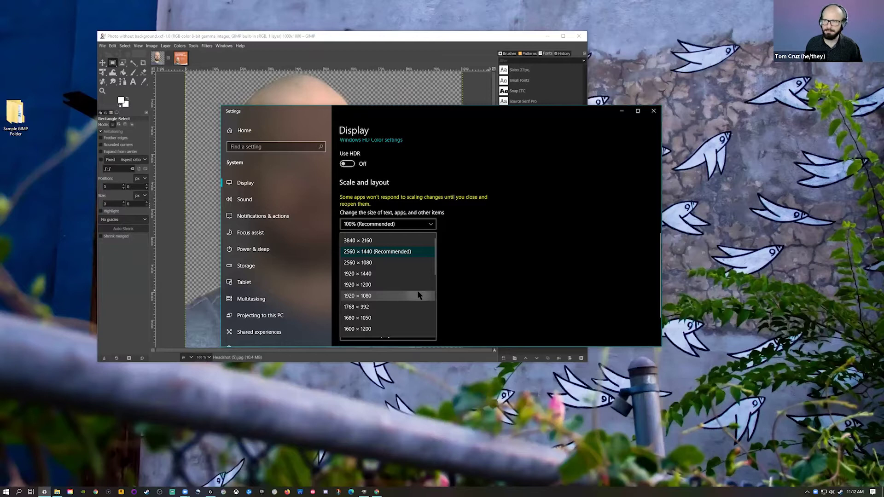
left_click(363, 295)
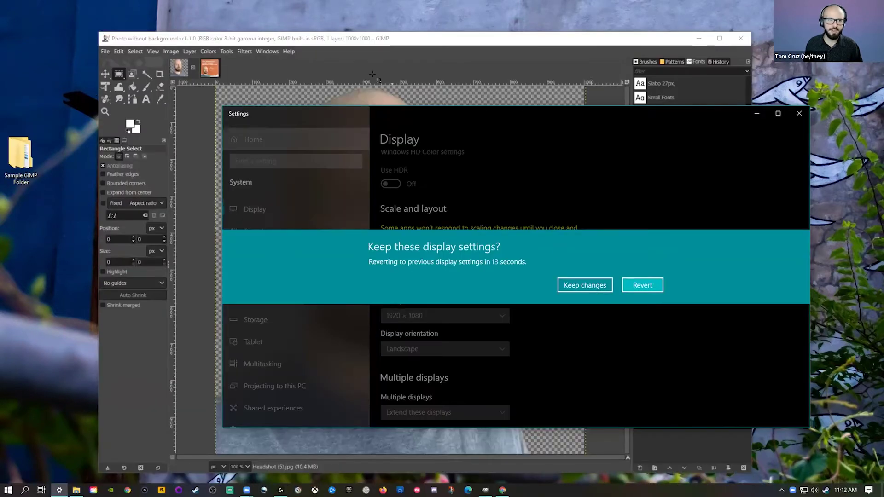
left_click(587, 286)
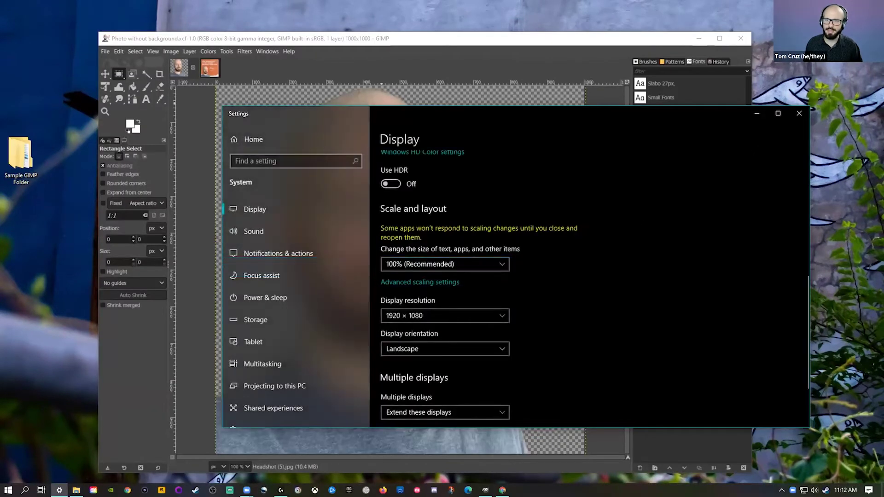
Minimise the Settings window and reposition the GIMP window on the desktop
left_click(757, 117)
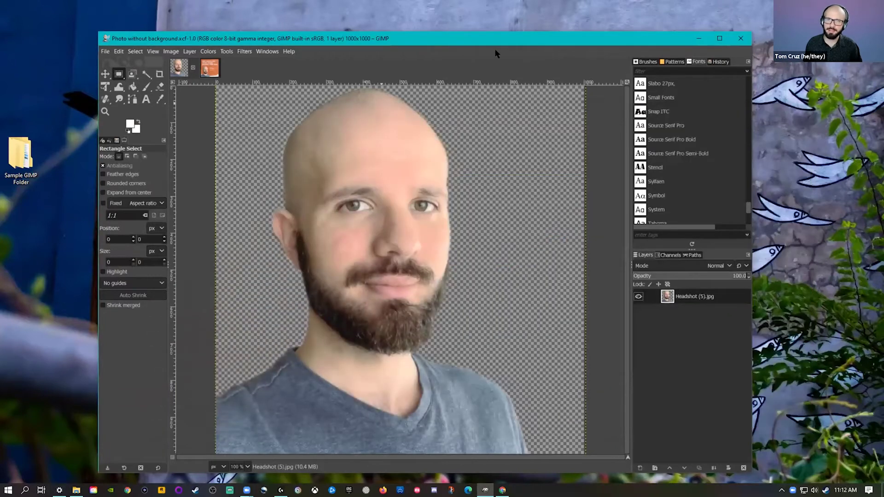
left_click_drag(475, 43, 466, 39)
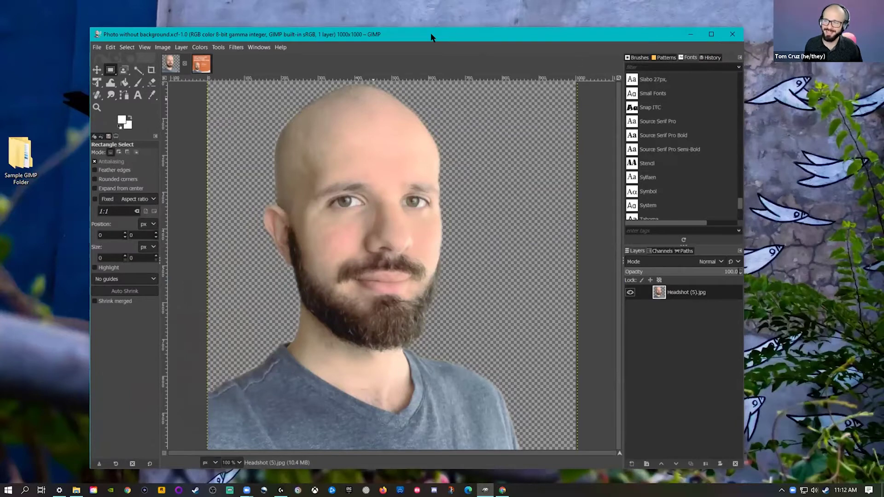
left_click_drag(429, 33, 451, 25)
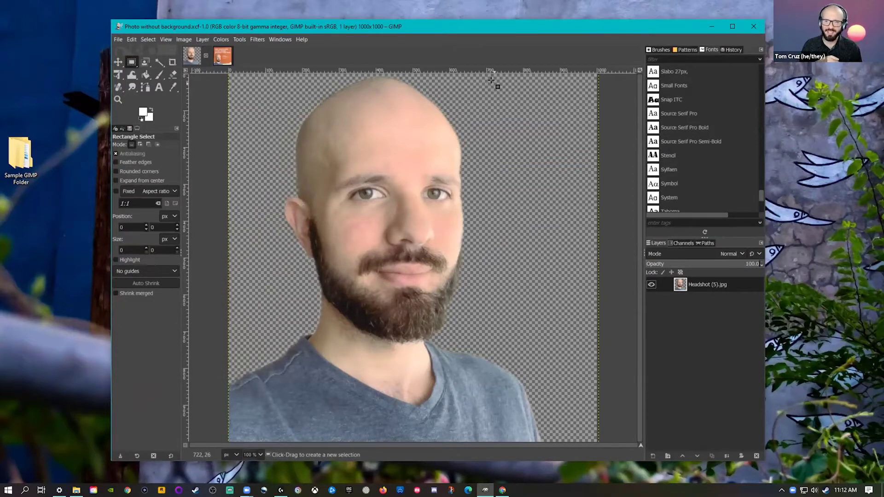
Add a transparent layer named Background and place it beneath the headshot layer
left_click(652, 455)
left_click(715, 471)
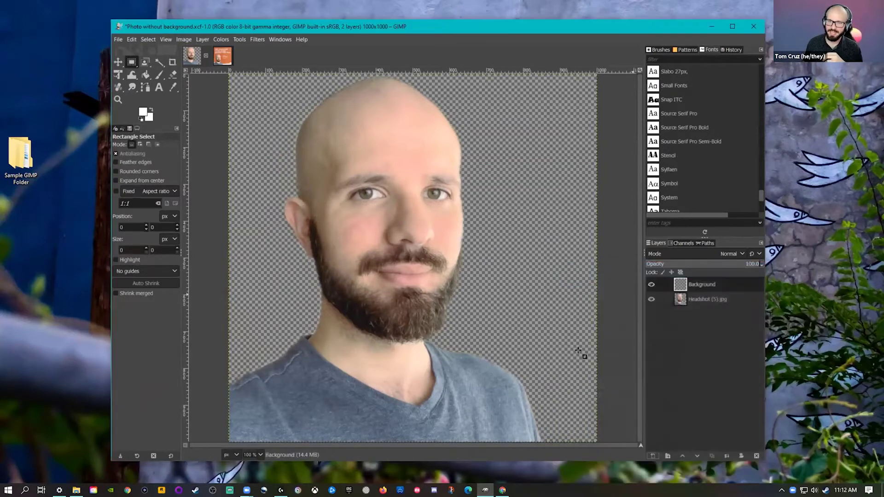
left_click_drag(681, 284, 684, 309)
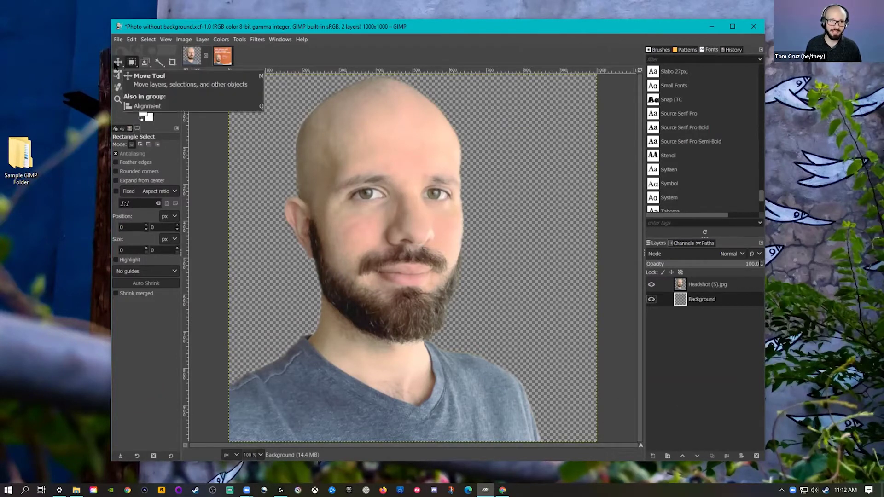
Shift the headshot slightly downward with the Move tool and make the Background layer active again
left_click(115, 63)
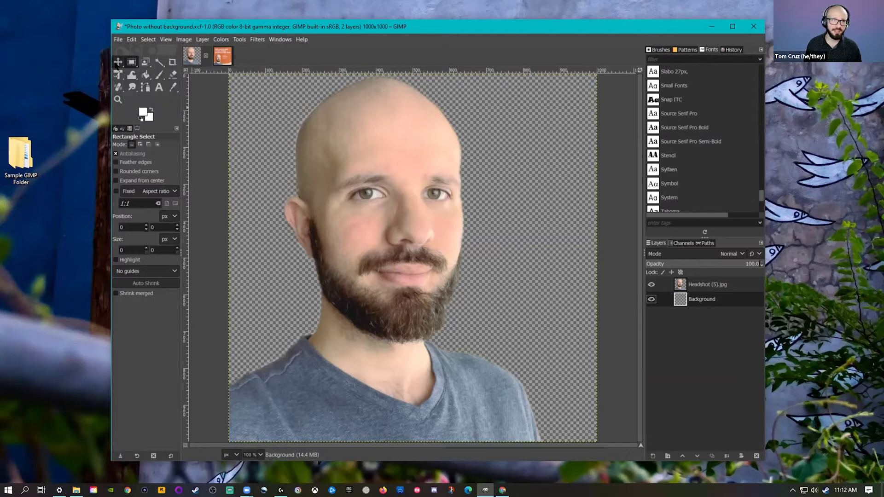
mouse_move(378, 158)
left_mouse_down()
mouse_move(426, 174)
mouse_move(372, 166)
mouse_move(389, 166)
mouse_move(375, 157)
left_mouse_up()
key("Page_Down")
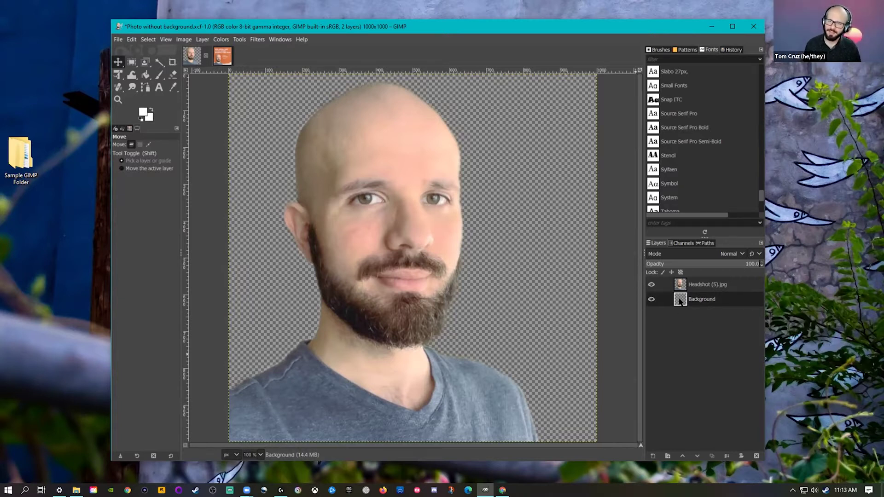
mouse_move(680, 302)
left_mouse_down()
mouse_move(680, 283)
mouse_move(684, 318)
left_mouse_up()
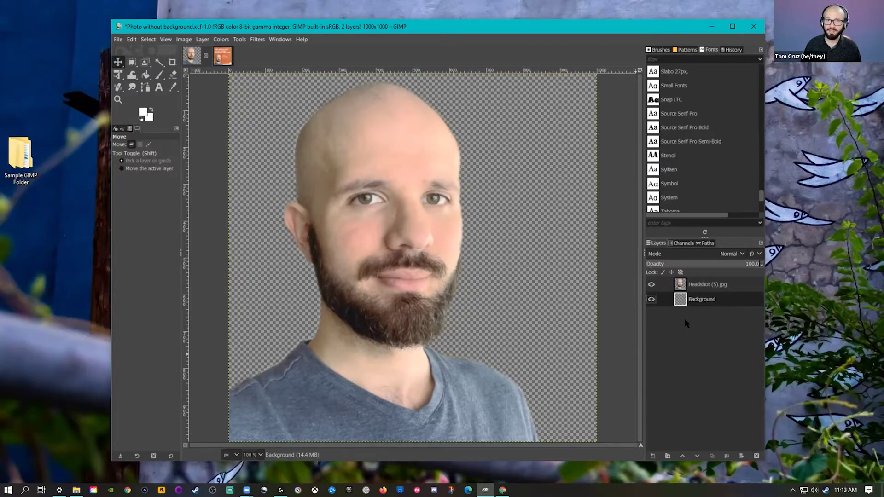
mouse_move(684, 300)
left_mouse_down()
mouse_move(682, 287)
mouse_move(683, 306)
left_mouse_up()
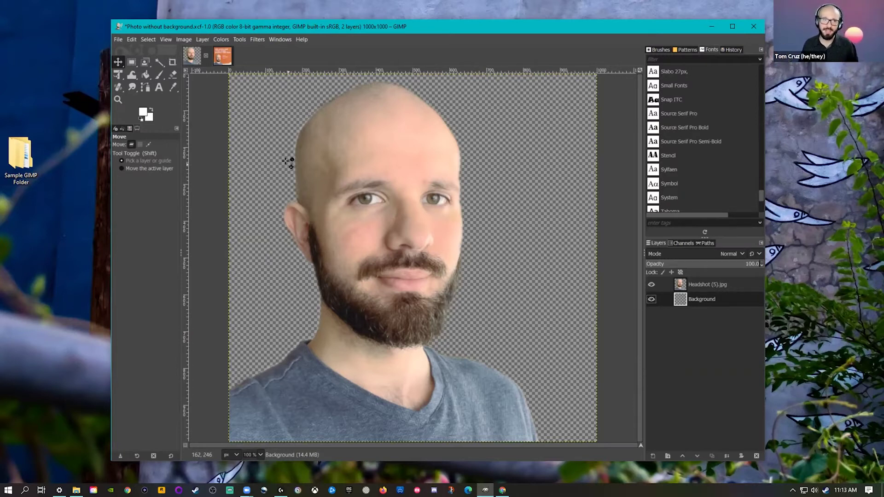
Draw a rectangular selection across the upper part of the portrait and clear it
left_click(135, 63)
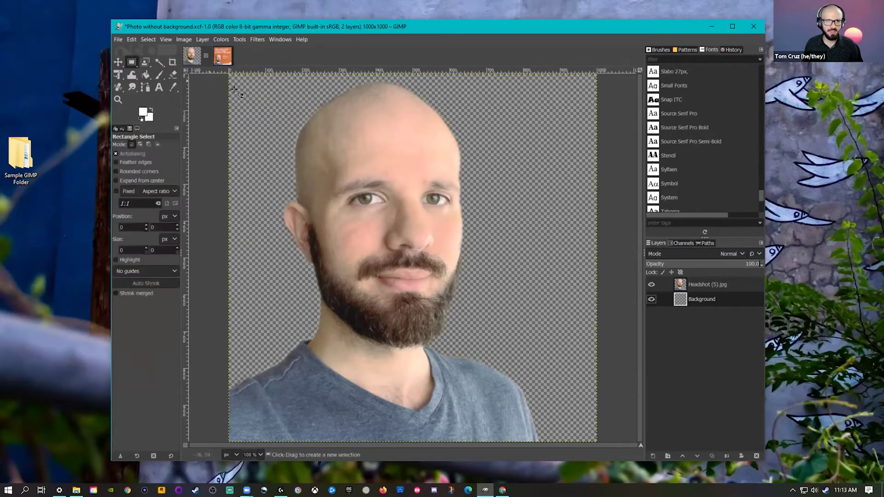
left_click_drag(255, 90, 544, 260)
left_click(488, 312)
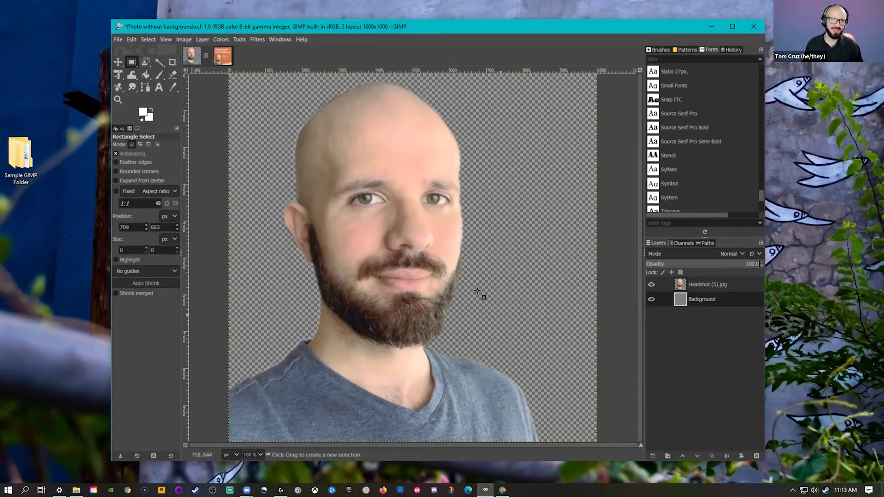
Outline a hand-drawn region around the portrait with Free Select and deselect it
left_click_drag(145, 65, 143, 64)
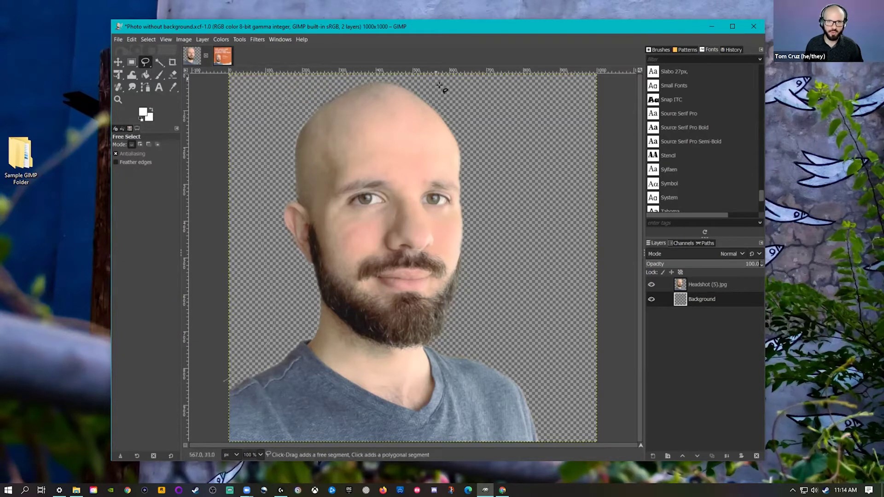
mouse_move(209, 438)
left_mouse_down()
mouse_move(198, 390)
mouse_move(224, 381)
left_mouse_up()
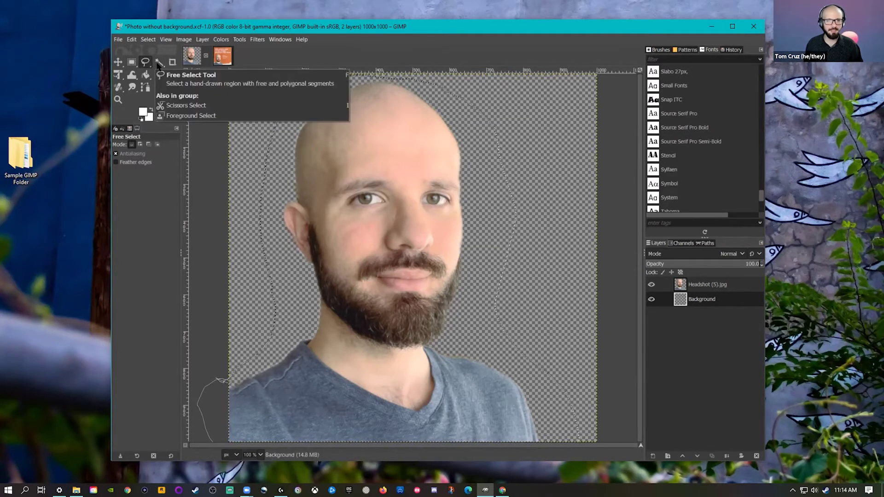
key("ctrl+shift+a")
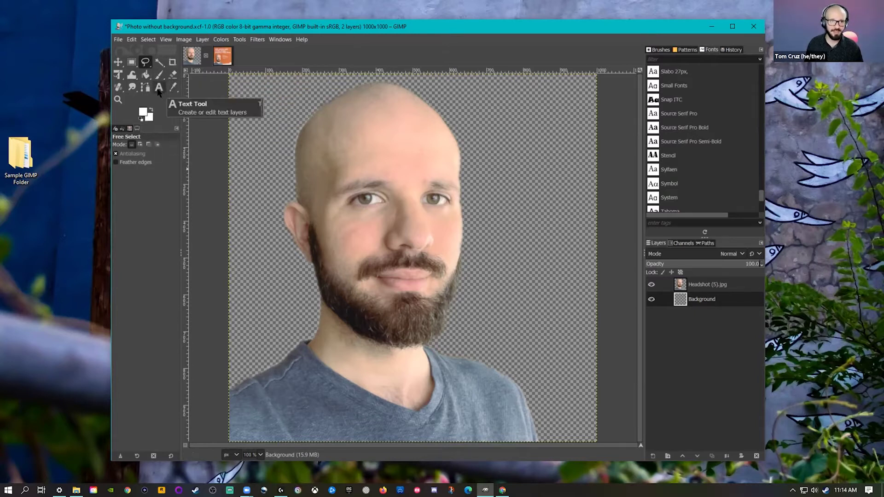
Switch to the Complete comp.xcf image and select each layer in turn to inspect the text, headshot, paint background and Background layers
left_click(223, 56)
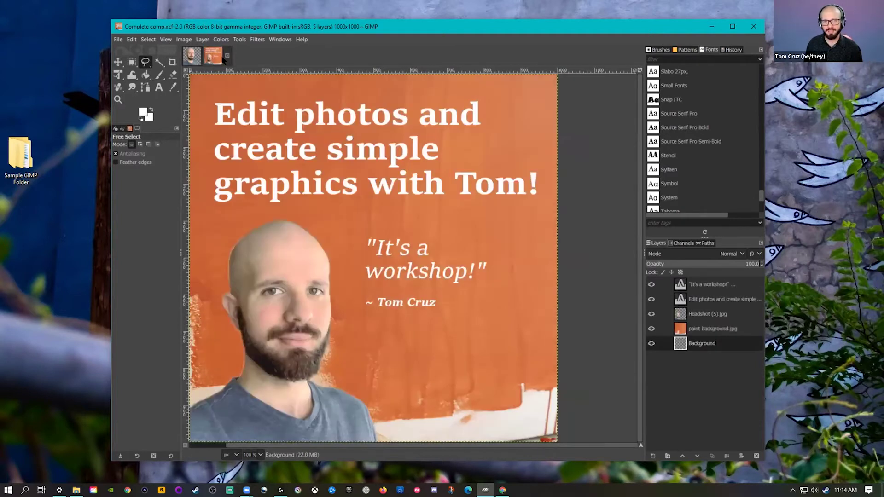
left_click(708, 285)
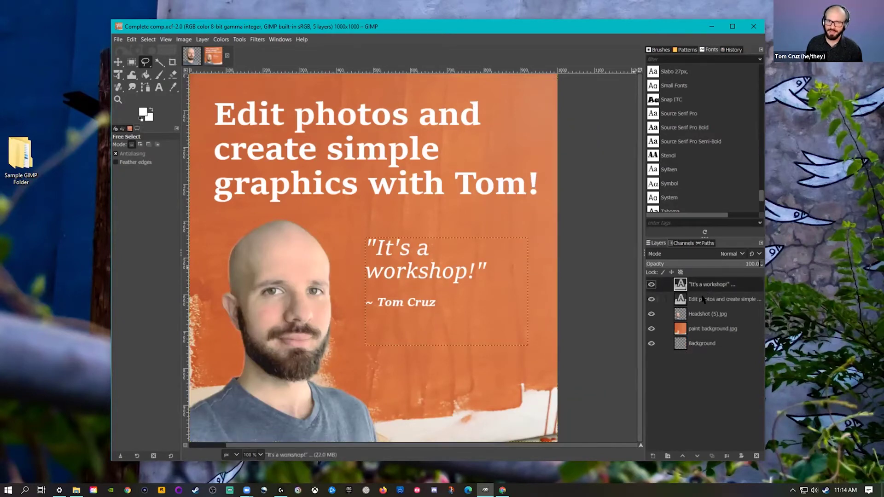
left_click(703, 300)
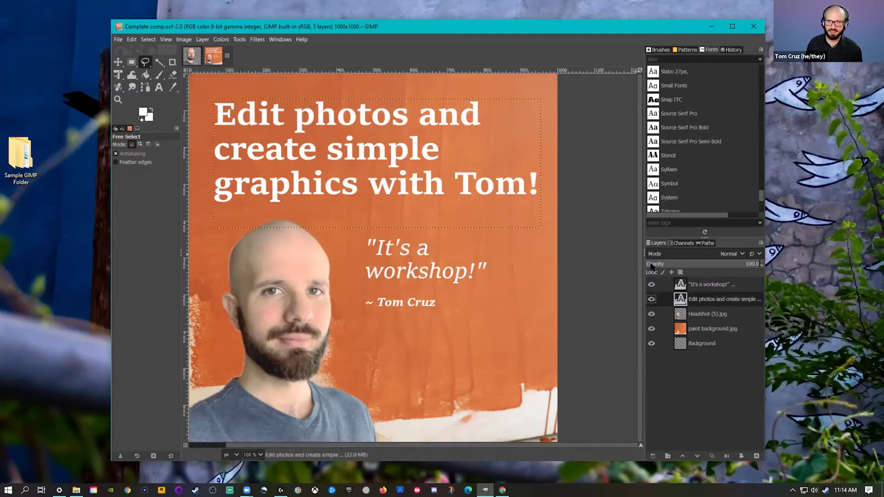
left_click(701, 315)
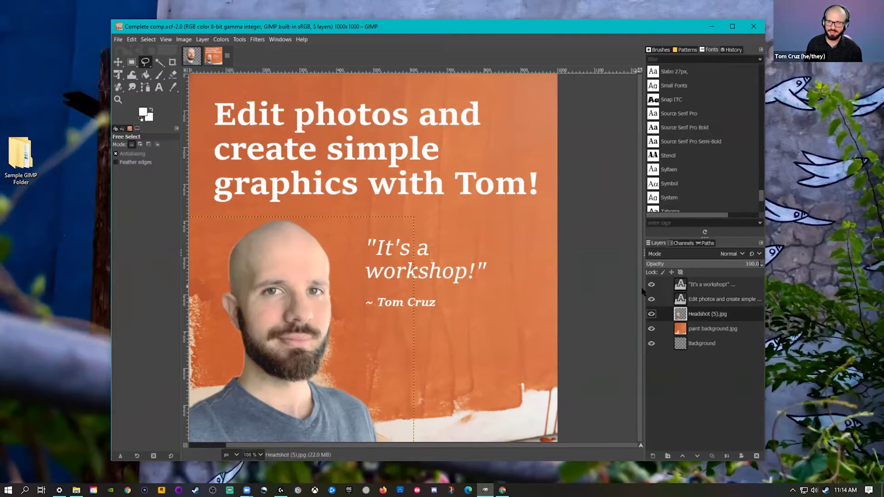
left_click(713, 329)
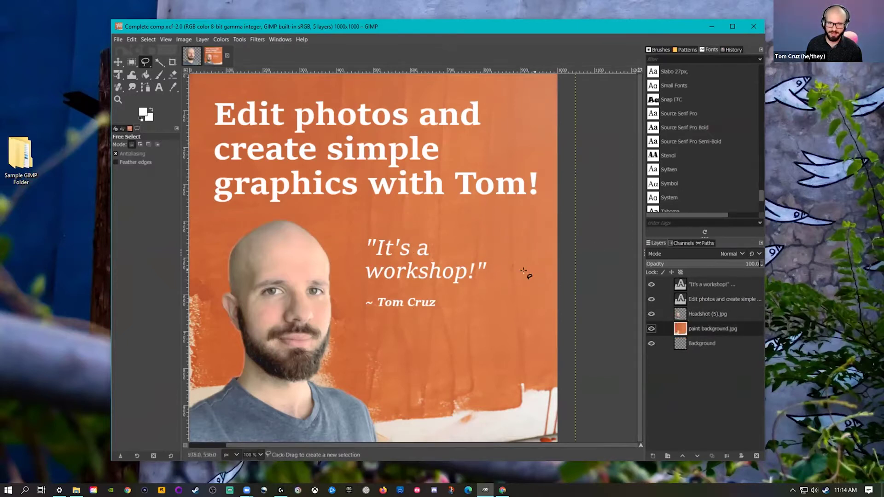
left_click(707, 345)
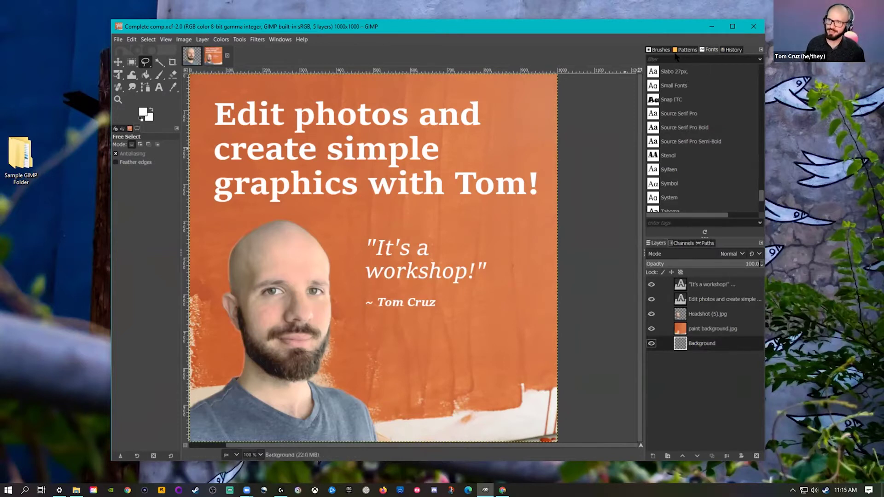
Paint a white stroke on the Background layer using the Paintbrush with the 2. Hardness 050 brush
left_click(659, 50)
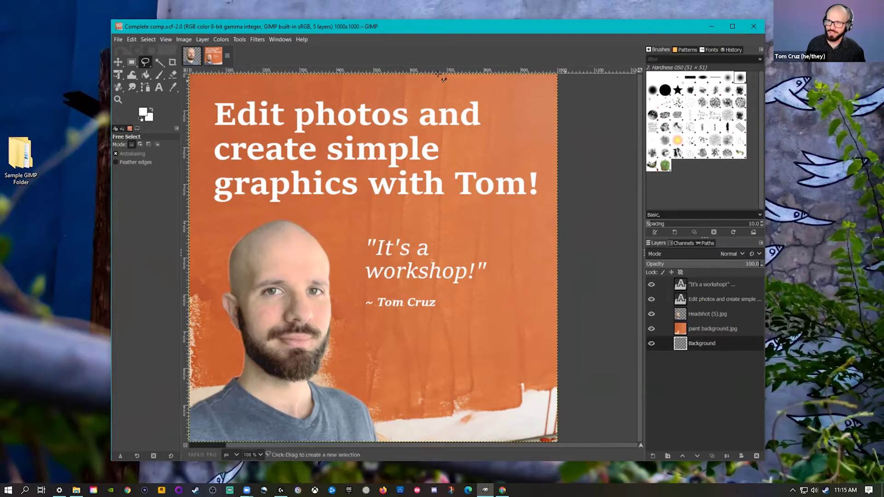
left_click(160, 74)
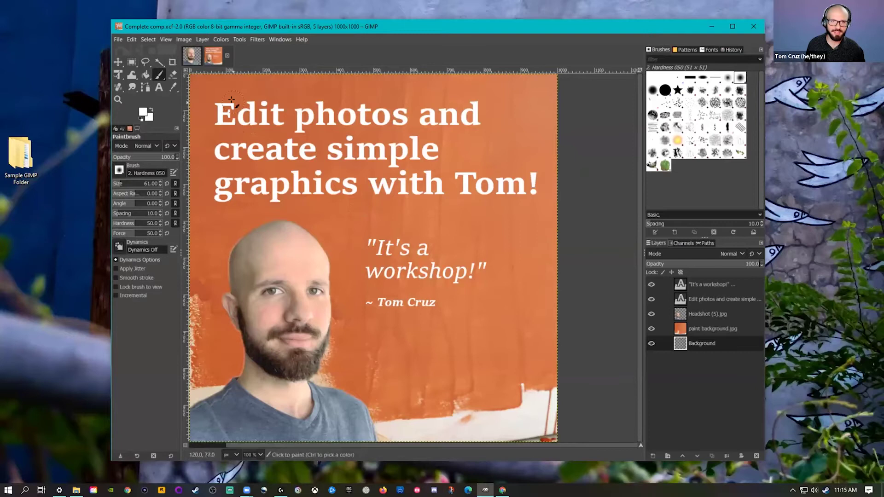
left_click(328, 187)
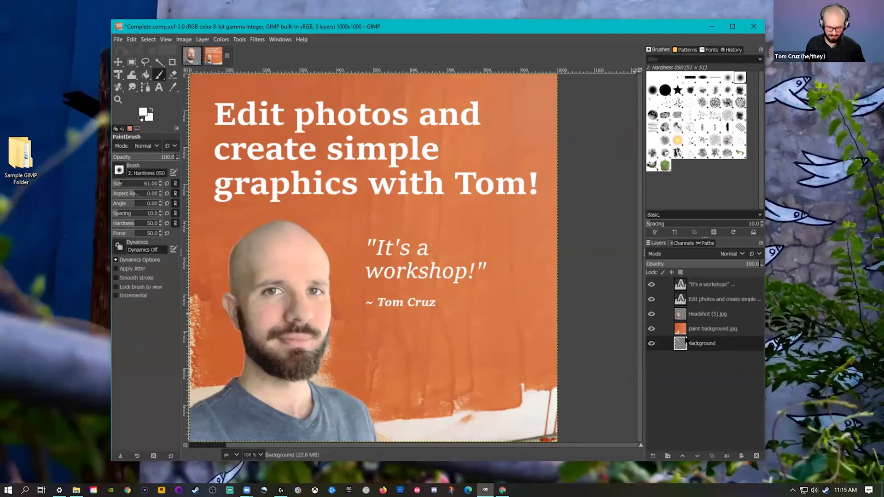
Move the Background layer to the top of the stack and paint soft white strokes across the headline
left_click_drag(701, 343, 675, 284)
mouse_move(275, 172)
left_mouse_down()
mouse_move(298, 155)
mouse_move(386, 189)
left_mouse_up()
left_click_drag(440, 175, 448, 174)
Paint freehand white strokes over the headline and quote with a hard round brush and the 2. Star brush
left_click(664, 89)
mouse_move(416, 133)
left_mouse_down()
mouse_move(368, 192)
mouse_move(430, 267)
mouse_move(534, 212)
left_mouse_up()
left_click(677, 90)
mouse_move(493, 161)
left_mouse_down()
mouse_move(409, 320)
mouse_move(353, 353)
mouse_move(484, 306)
mouse_move(492, 280)
mouse_move(295, 230)
left_mouse_up()
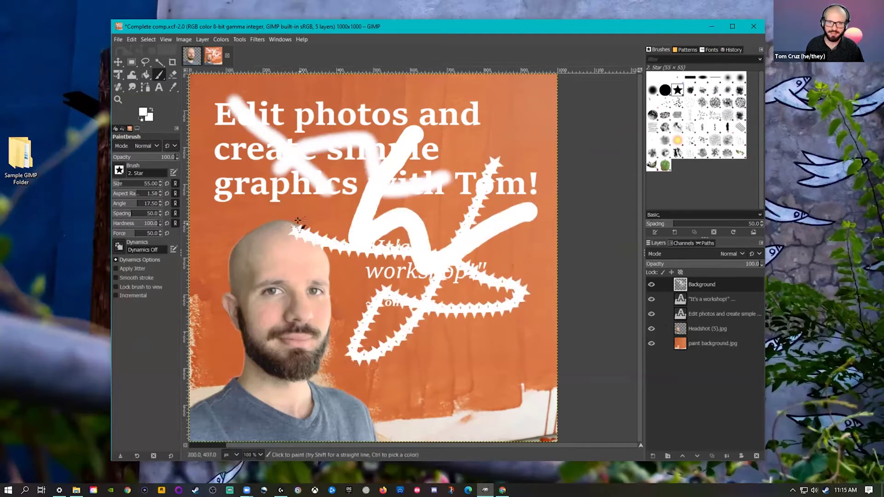
Stamp two white stars below the quote with the 2. Star brush, and delete the painted Background layer
left_click(442, 363)
left_click(495, 334)
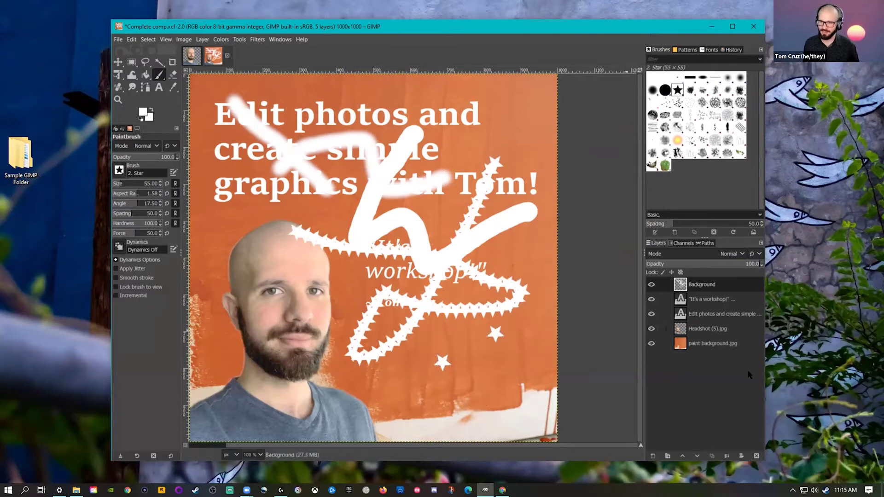
left_click(756, 456)
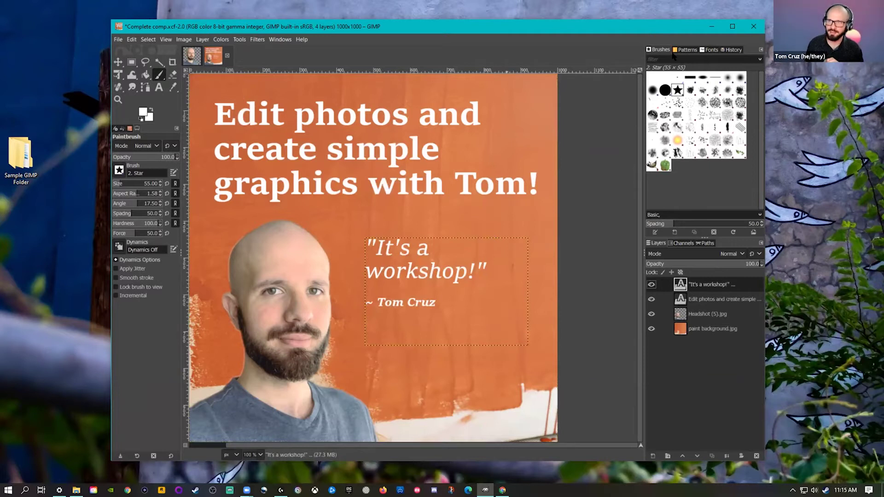
Look through the available patterns and fonts and the history of recently opened images
left_click(686, 50)
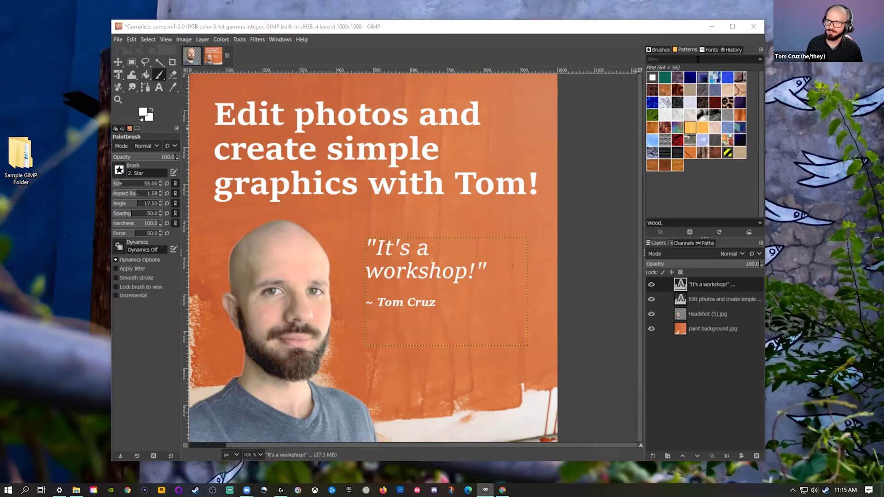
left_click(710, 49)
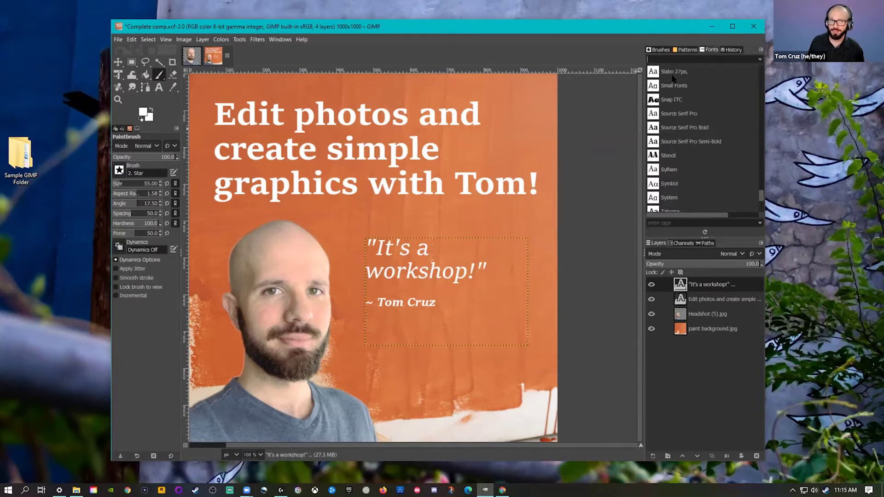
left_click(731, 50)
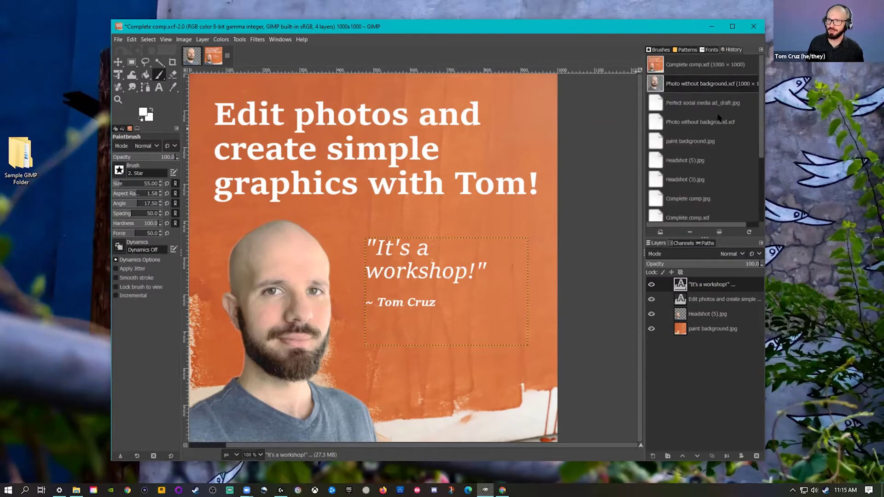
scroll(711, 171, "down", 5)
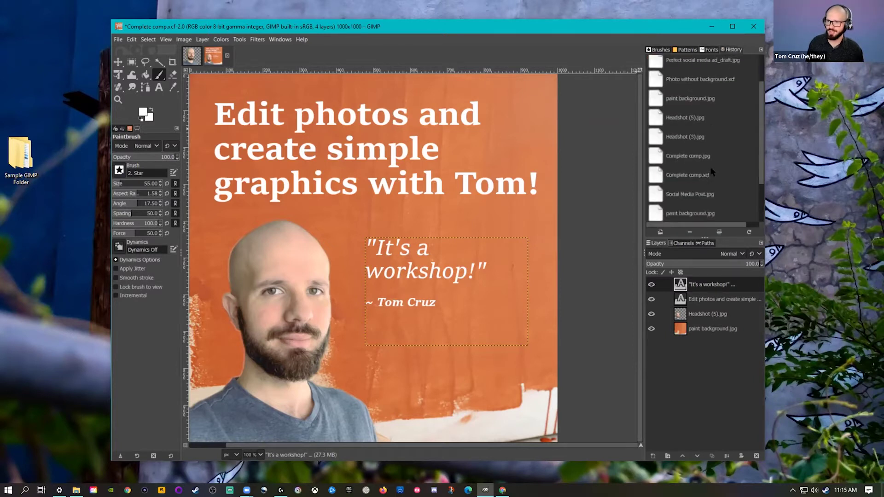
scroll(710, 176, "up", 5)
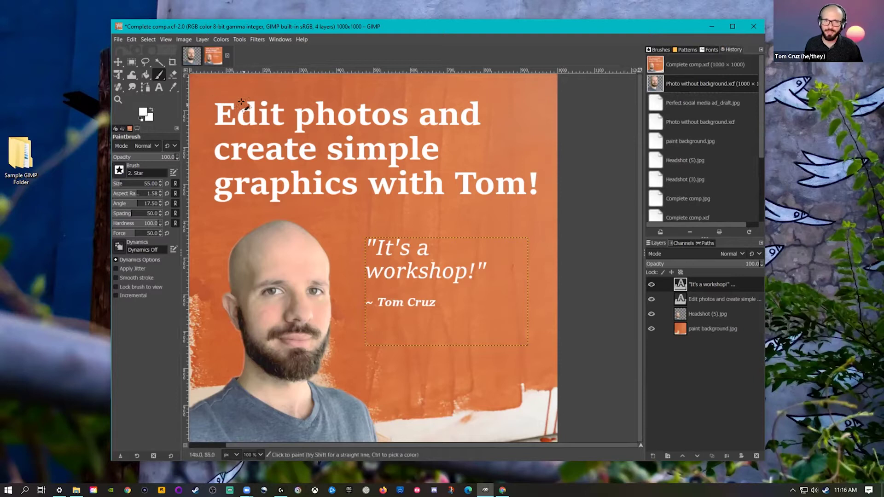
Switch to the Photo without background.xcf image and activate the Rectangle Select tool
left_click(193, 56)
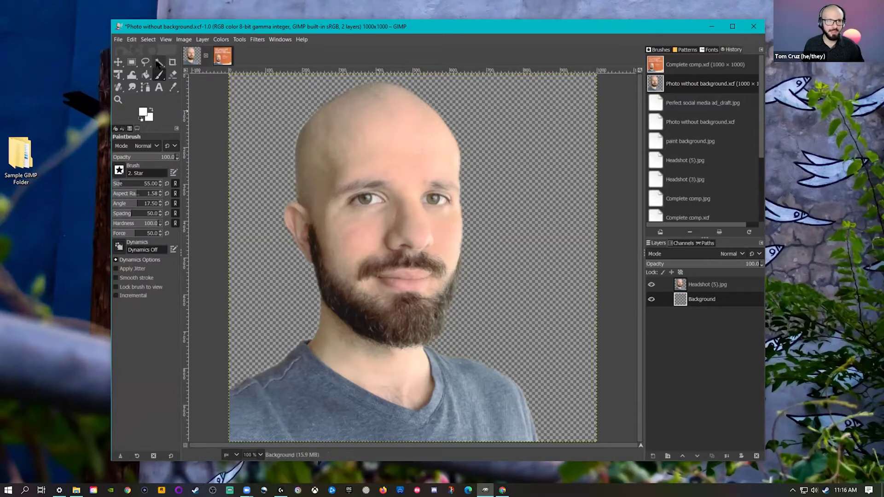
left_click(132, 62)
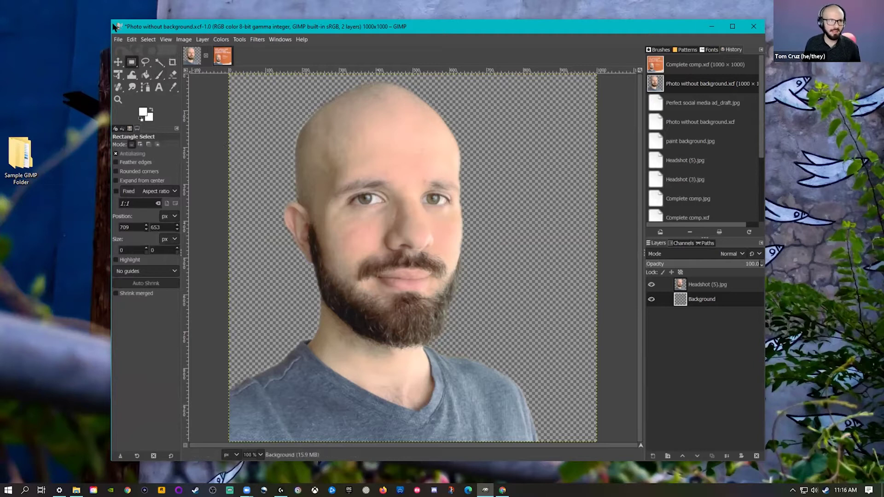
left_click(118, 40)
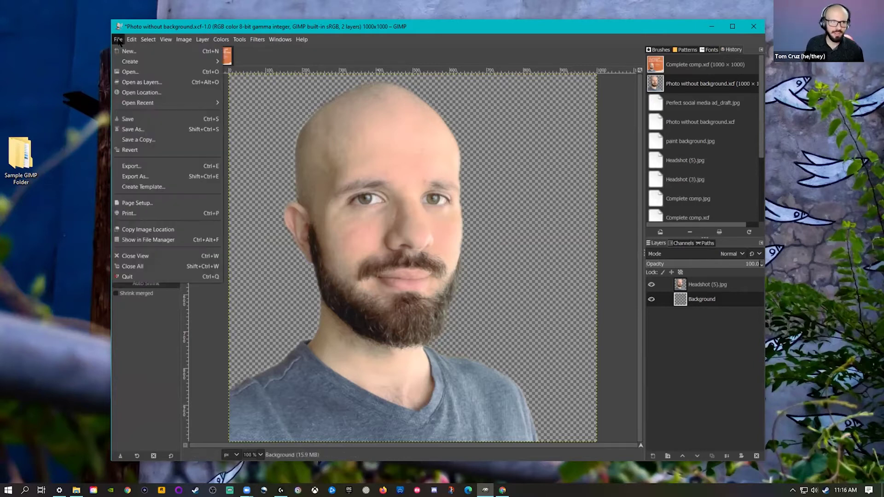
left_click(132, 72)
left_click(198, 75)
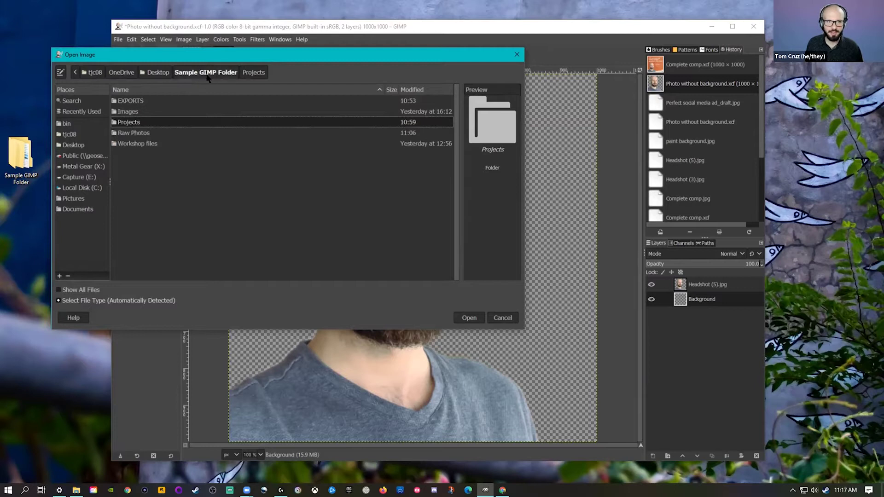
left_click(502, 318)
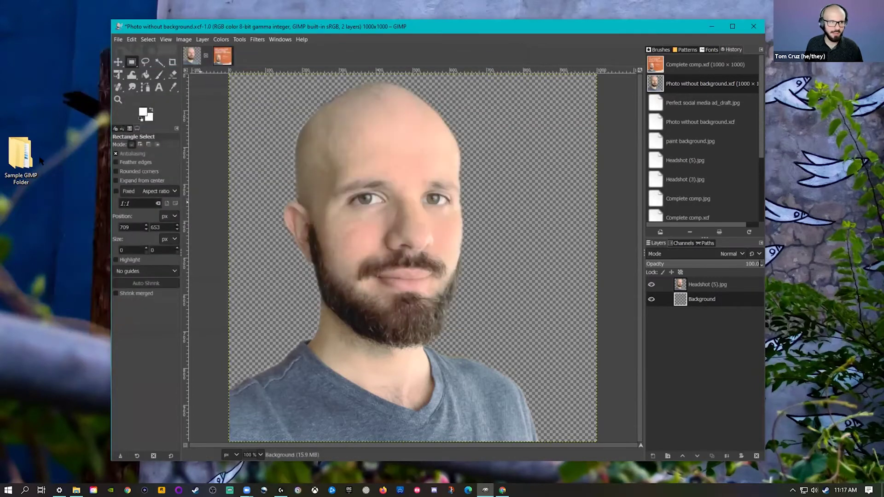
Switch to File Explorer by opening the desktop's Sample GIMP Folder, and inspect its Raw Photos and Projects subfolders
left_click_drag(21, 156, 56, 97)
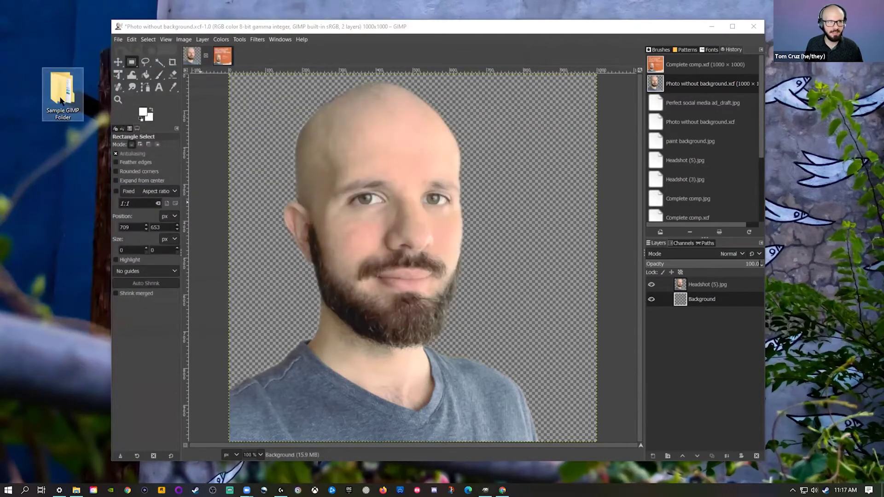
double_click(59, 84)
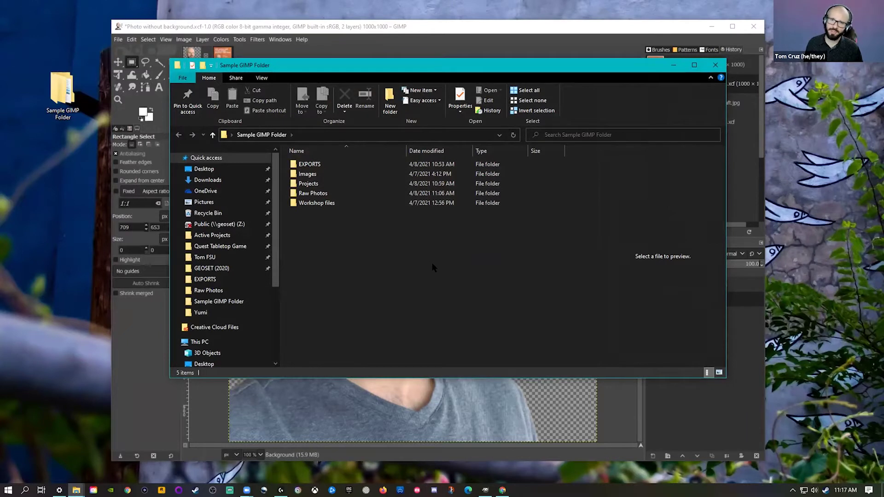
left_click(322, 195)
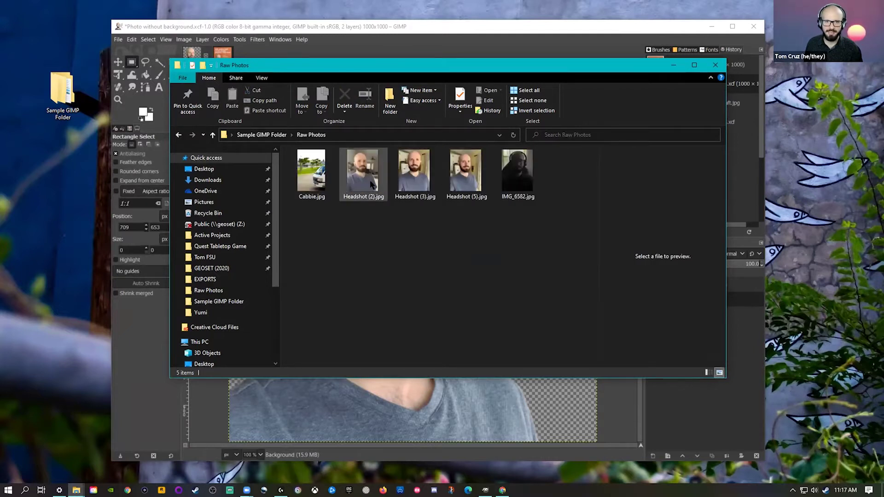
left_click(212, 135)
left_click(328, 183)
double_click(328, 183)
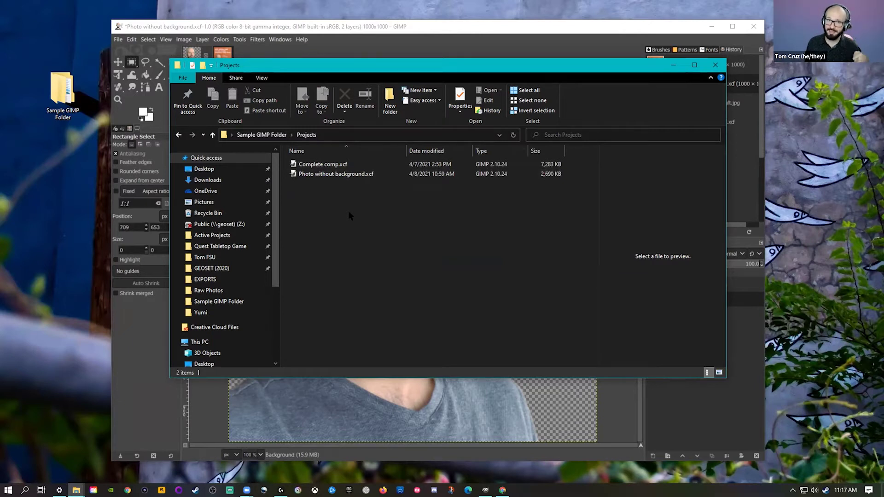
Inspect the Images and EXPORTS subfolders of Sample GIMP Folder and close the folder window
left_click(212, 135)
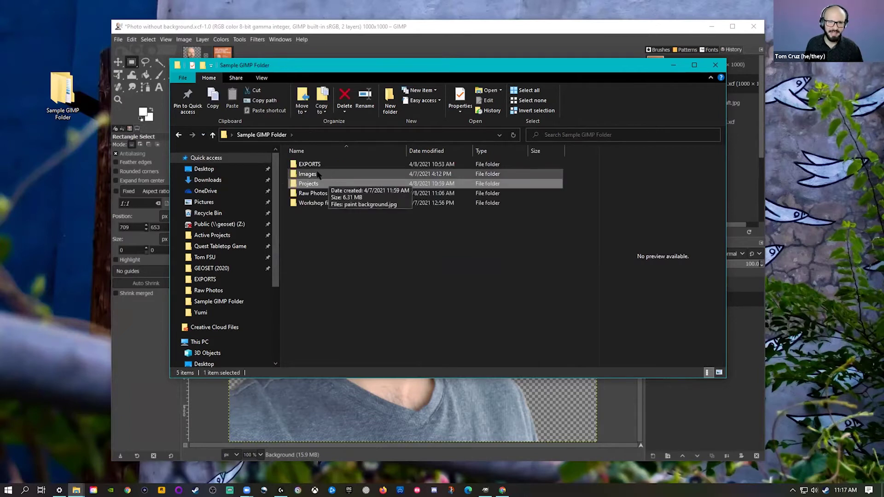
double_click(318, 174)
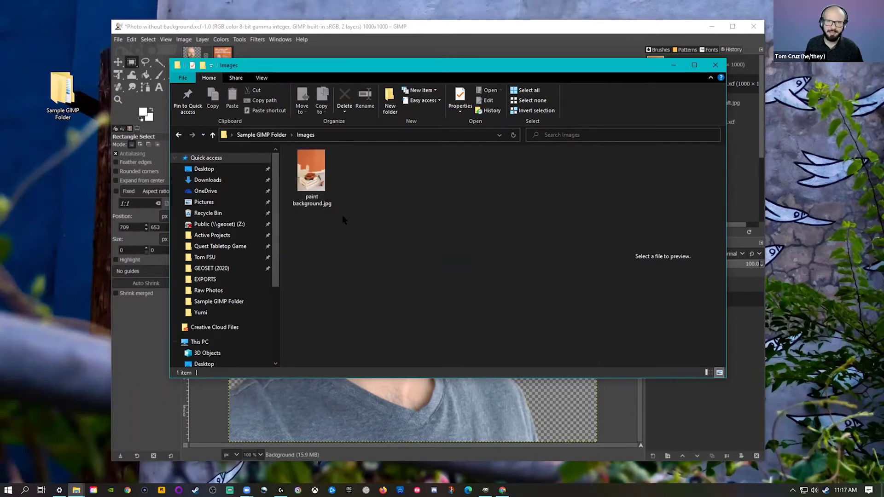
left_click(212, 135)
left_click(318, 164)
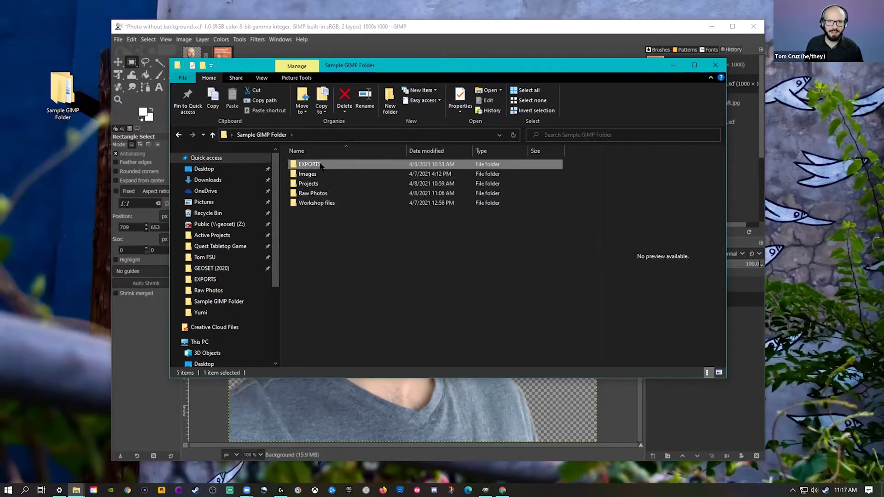
double_click(321, 166)
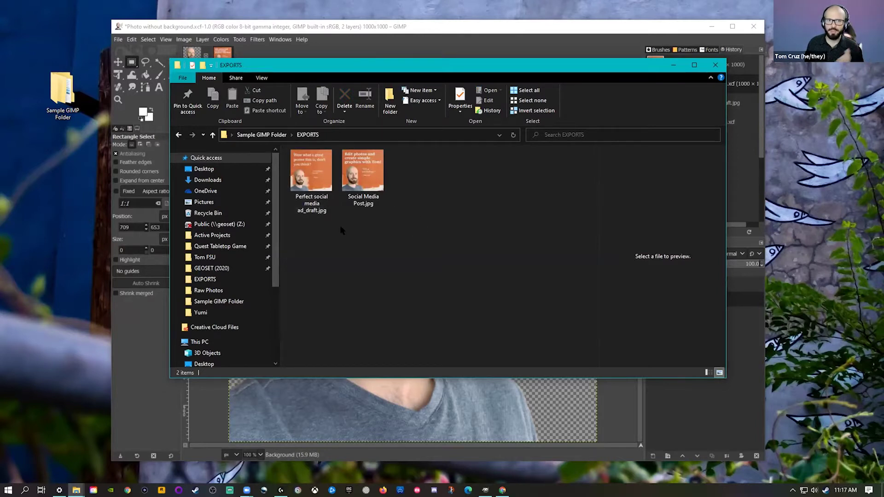
left_click(212, 134)
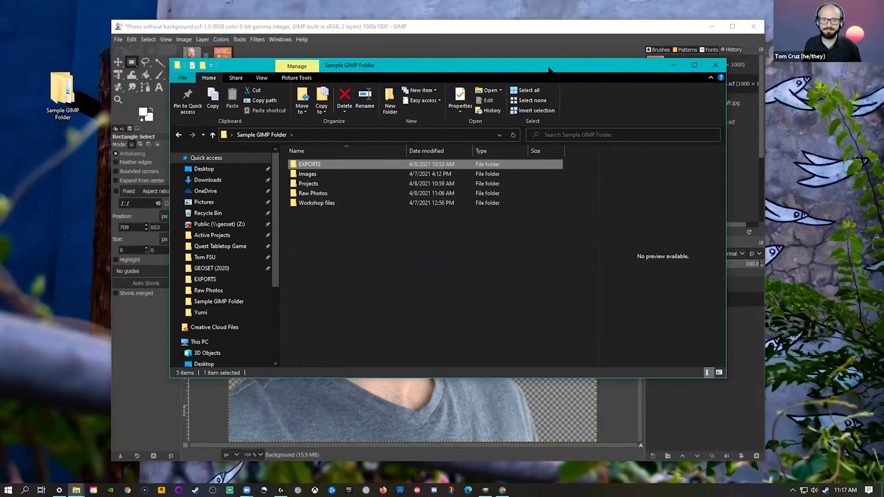
left_click_drag(549, 69, 408, 80)
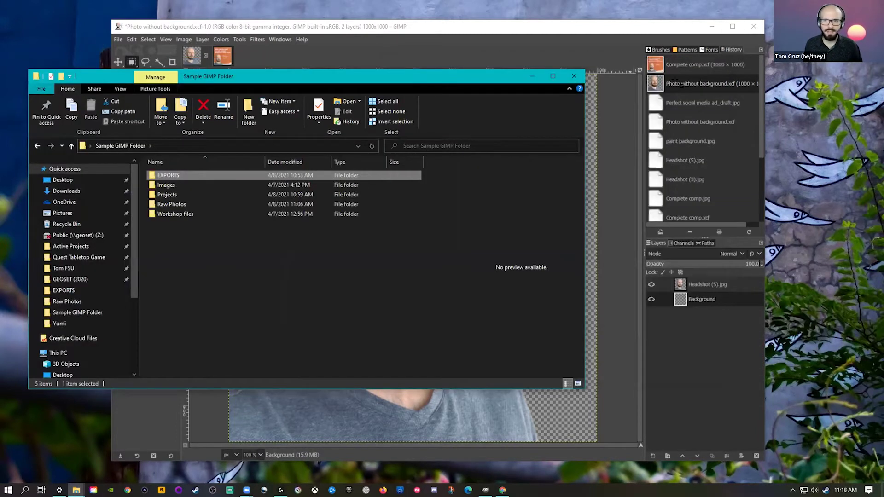
left_click(573, 76)
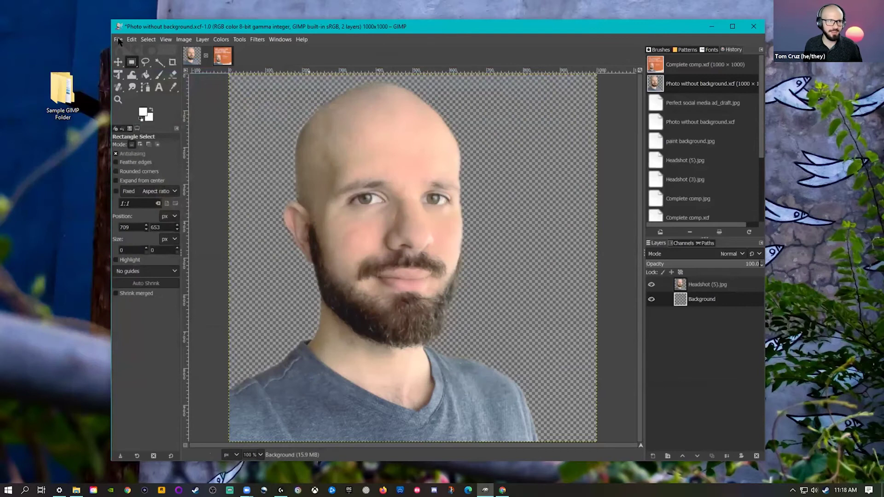
Open IMG_6582.jpg from the Raw Photos subfolder of Sample GIMP Folder, converting it to the GIMP built-in sRGB profile
left_click(119, 41)
left_click(145, 73)
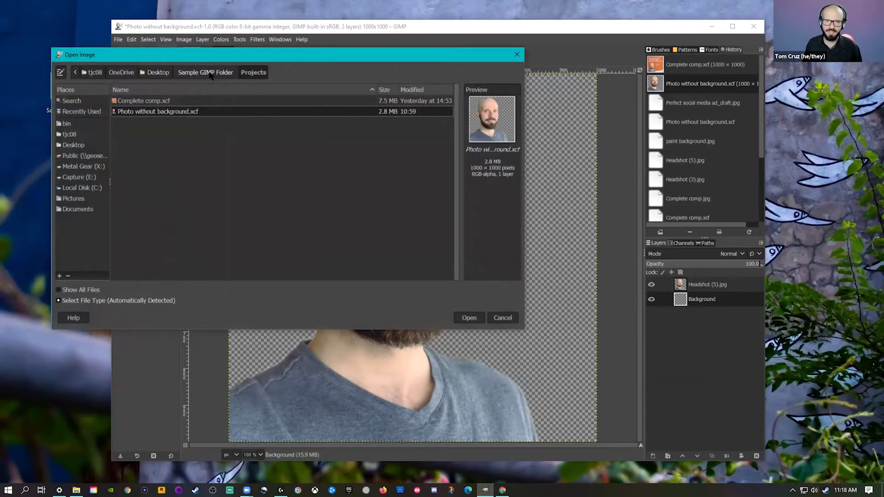
left_click(215, 74)
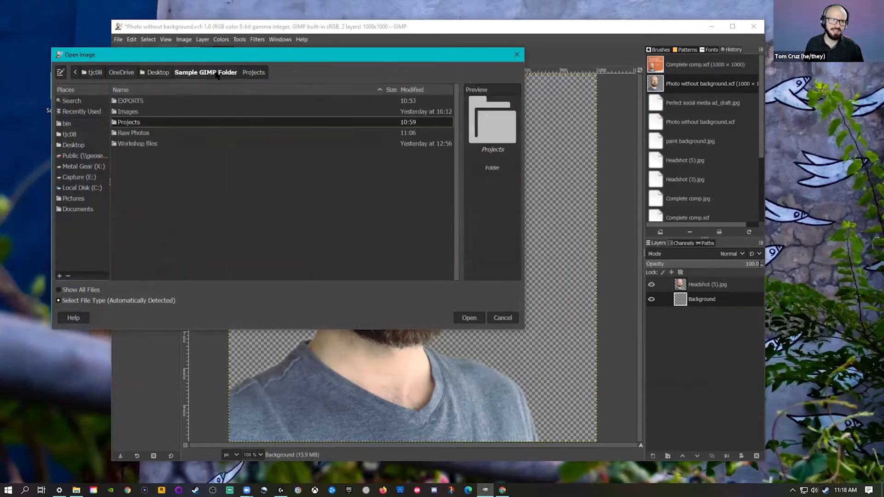
double_click(134, 111)
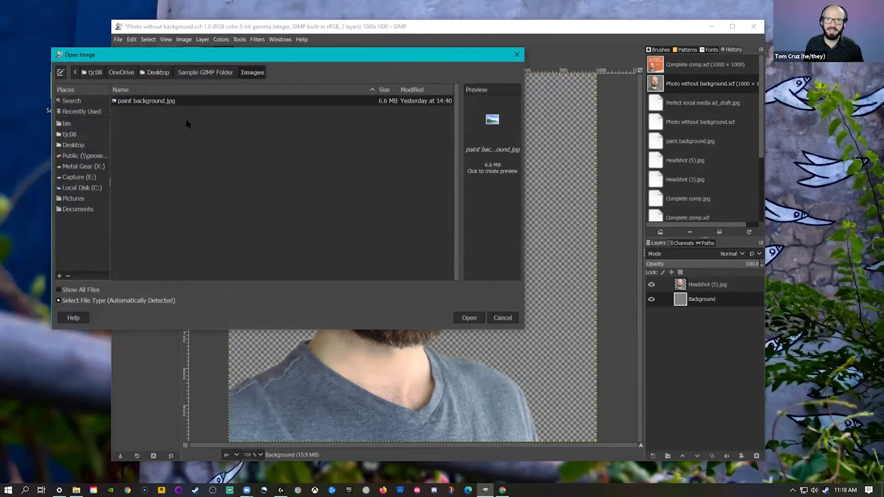
left_click(203, 72)
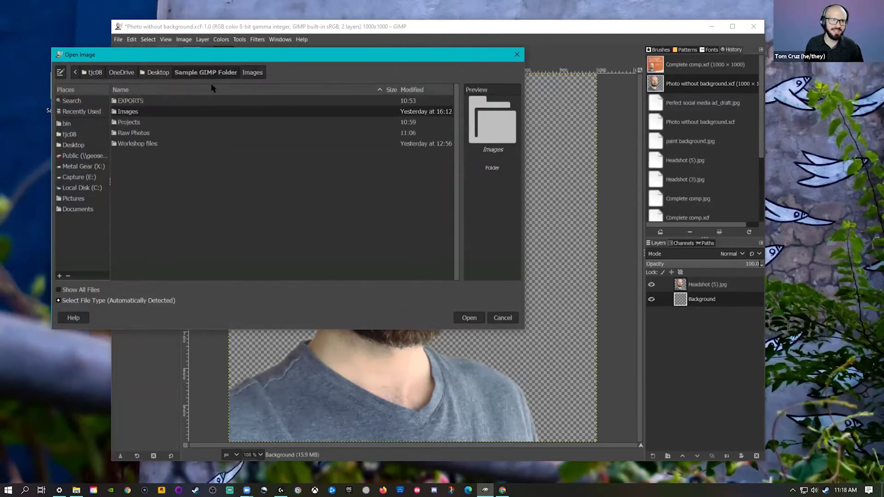
double_click(152, 133)
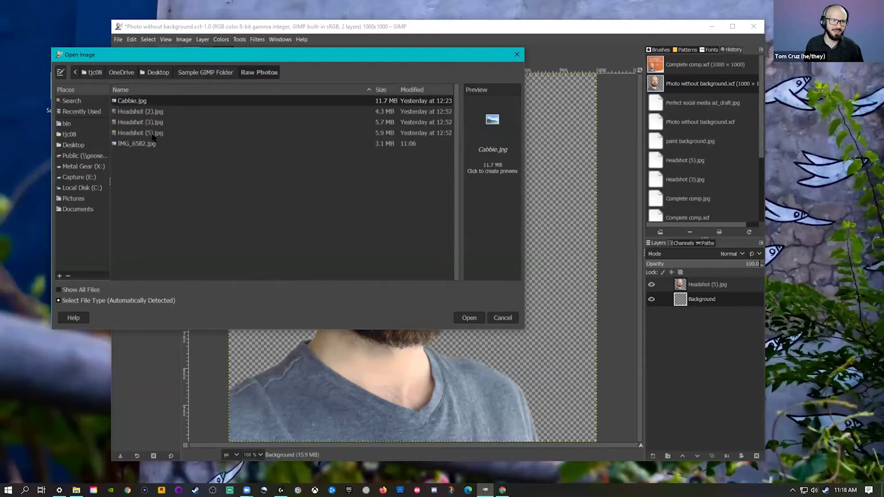
left_click(154, 144)
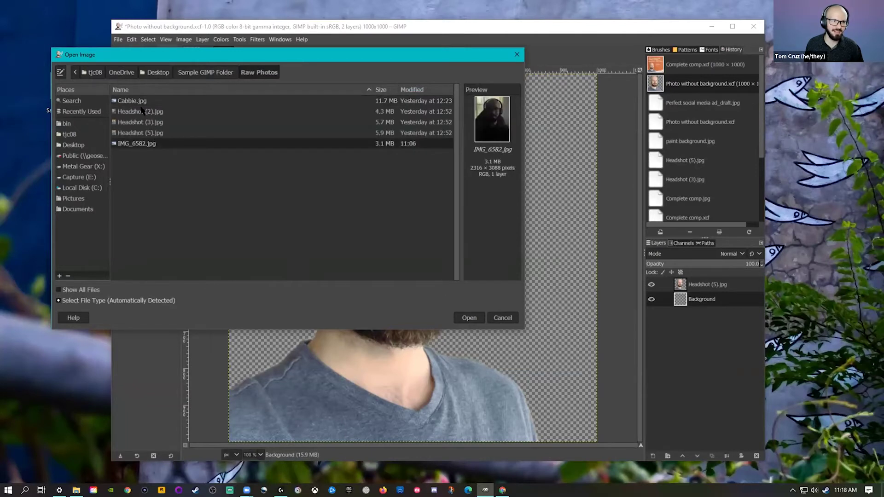
double_click(150, 144)
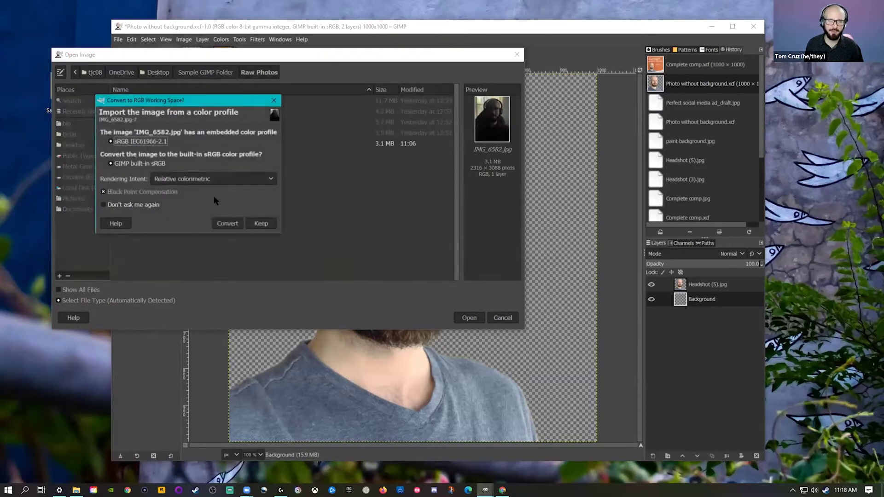
left_click_drag(208, 102, 143, 33)
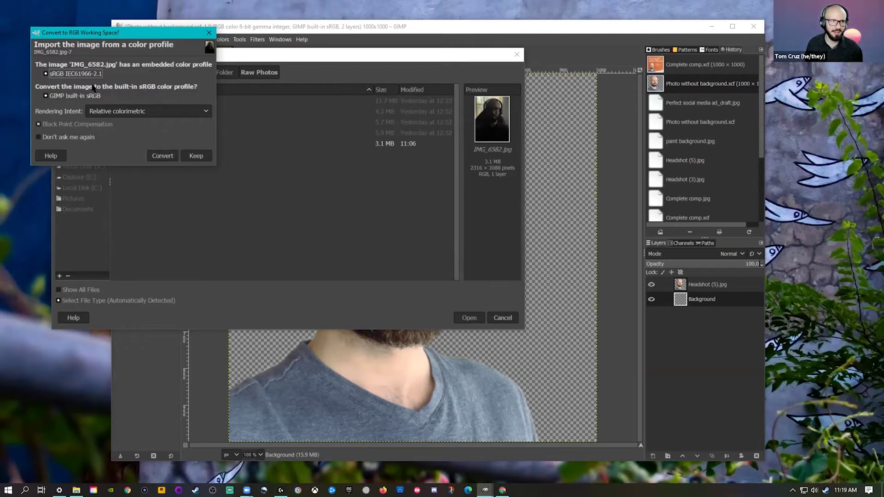
left_click(161, 156)
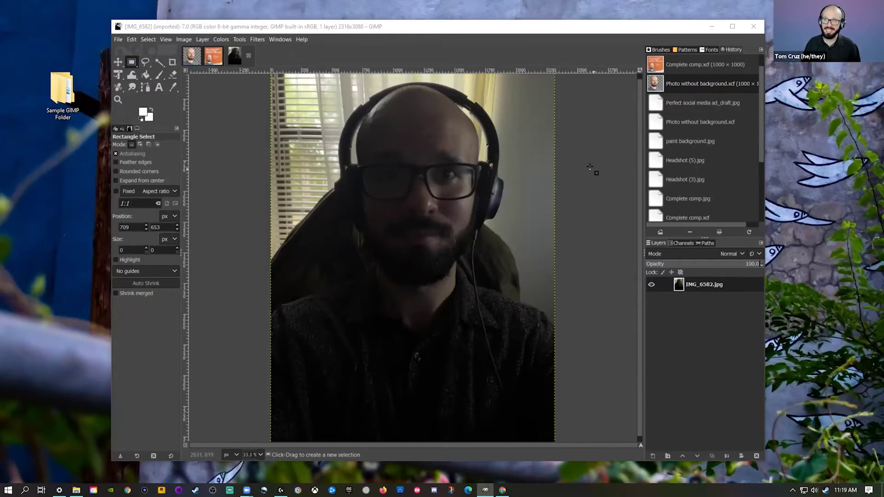
Try a Brightness-Contrast adjustment on IMG_6582.jpg with brightness 58 and contrast 40, and discard it
left_click(191, 56)
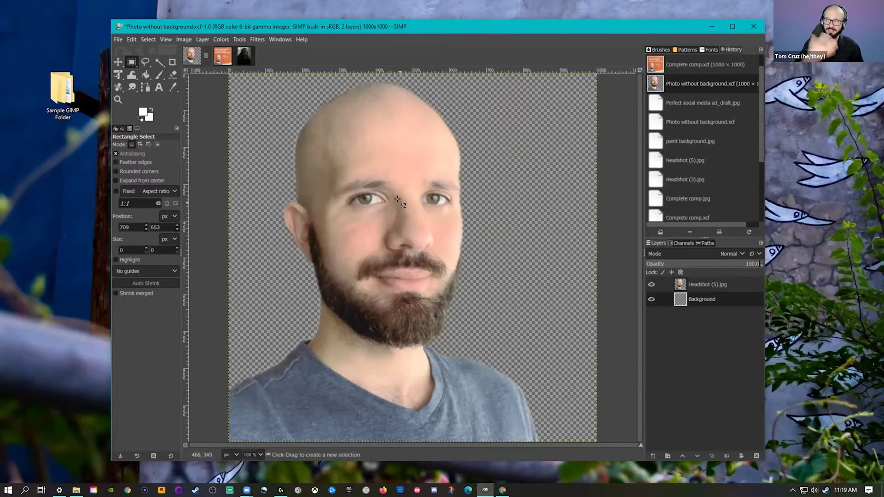
key("alt+3")
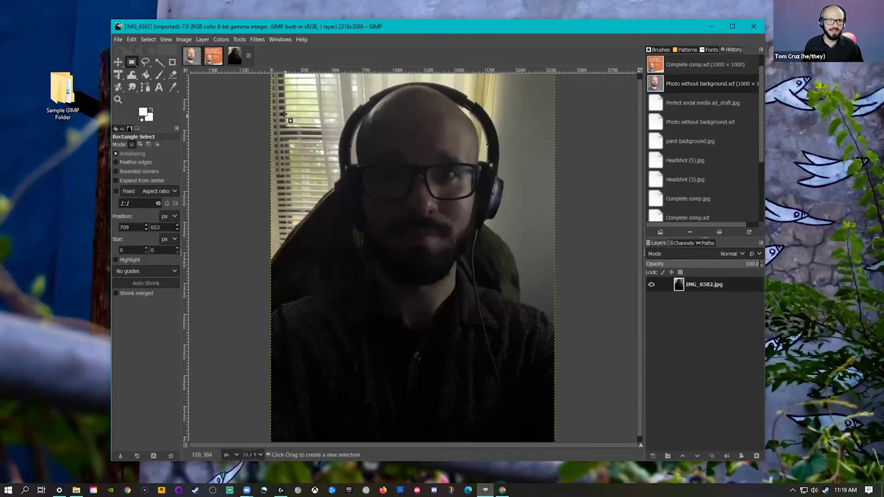
left_click(224, 39)
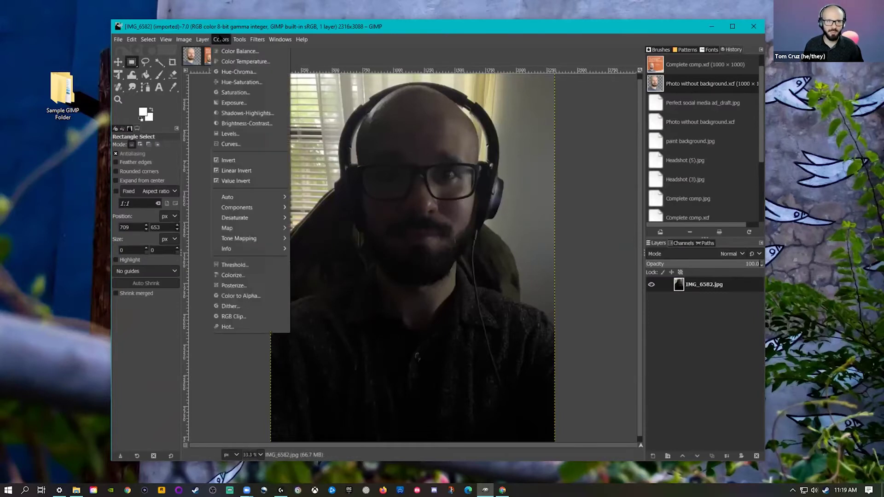
left_click(259, 123)
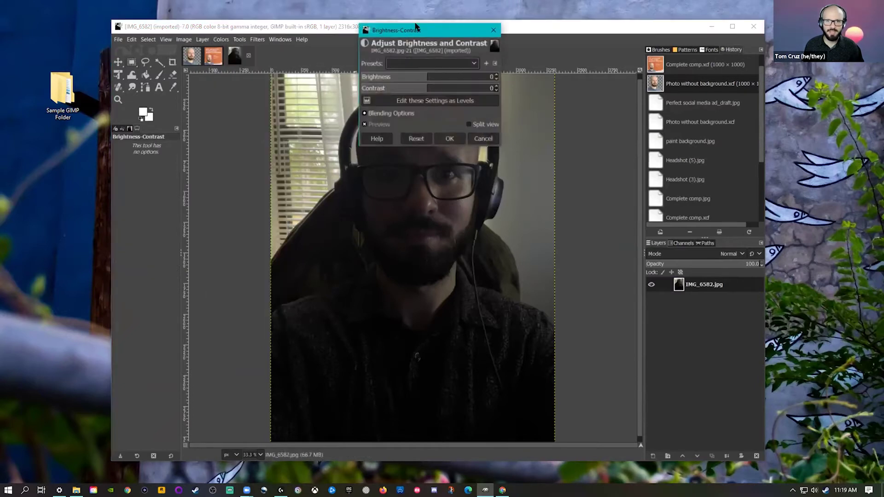
left_click_drag(414, 31, 167, 140)
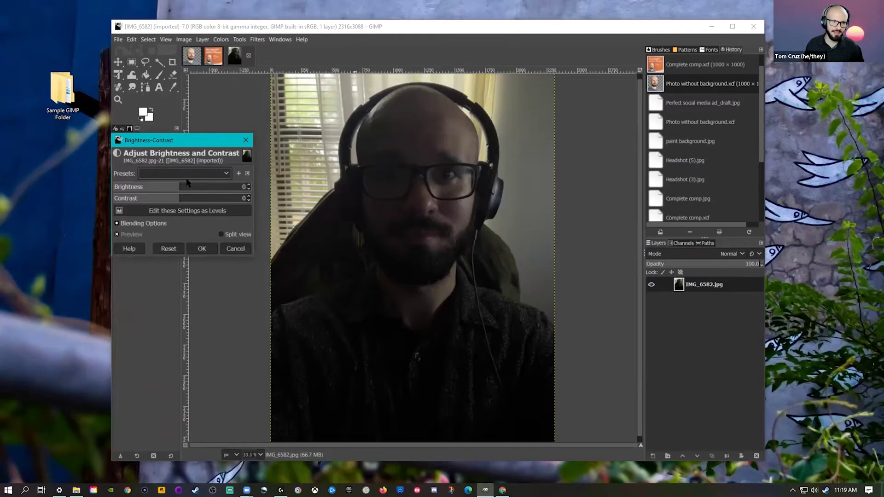
mouse_move(187, 186)
left_mouse_down()
mouse_move(208, 186)
mouse_move(197, 197)
left_mouse_up()
left_click(195, 198)
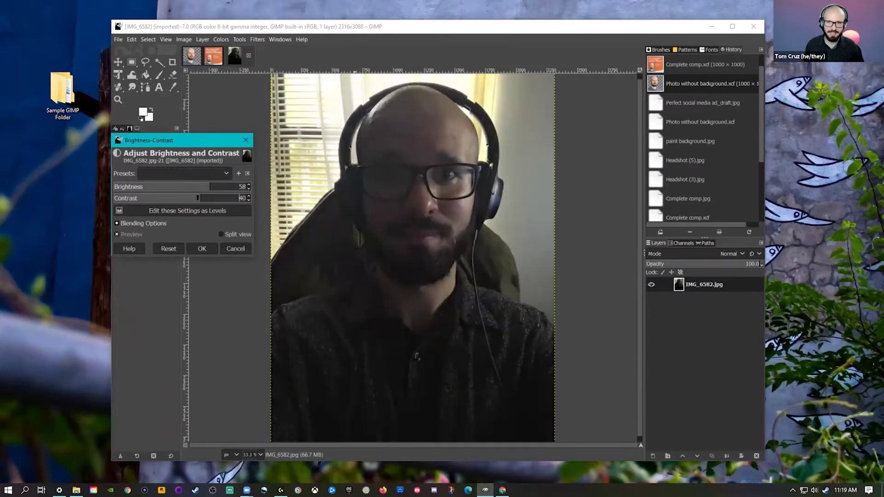
left_click(246, 140)
Close IMG_6582.jpg and open Headshot (5).jpg from the Raw Photos subfolder, converting it to the GIMP built-in sRGB profile
left_click(247, 54)
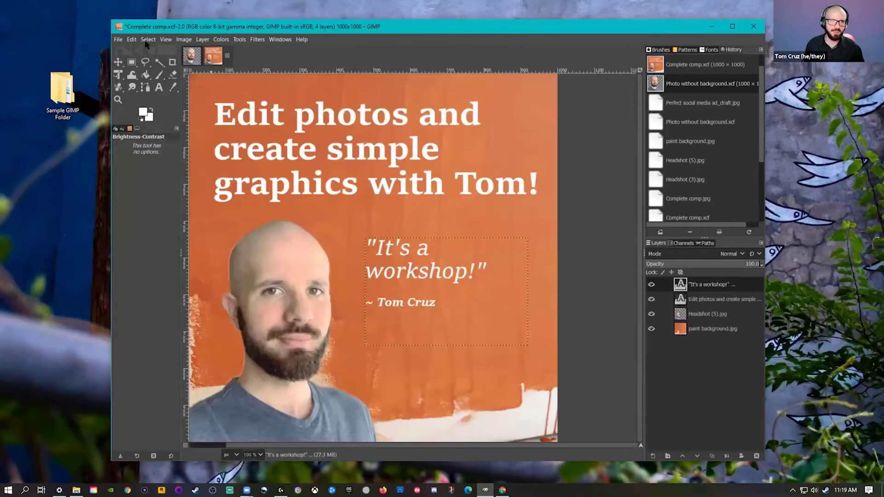
left_click(119, 41)
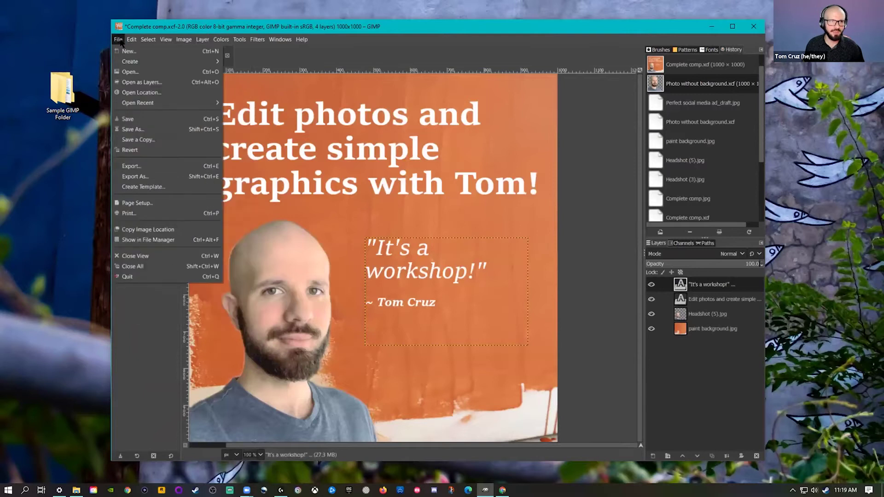
left_click(130, 73)
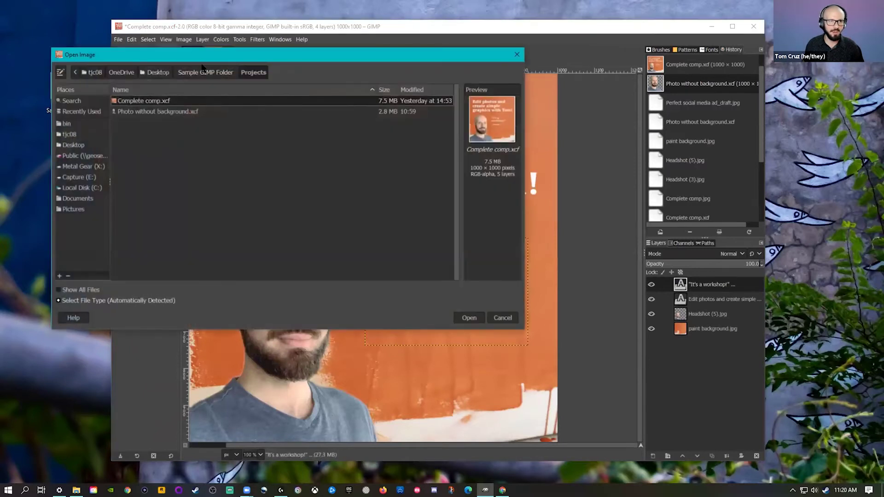
left_click(213, 72)
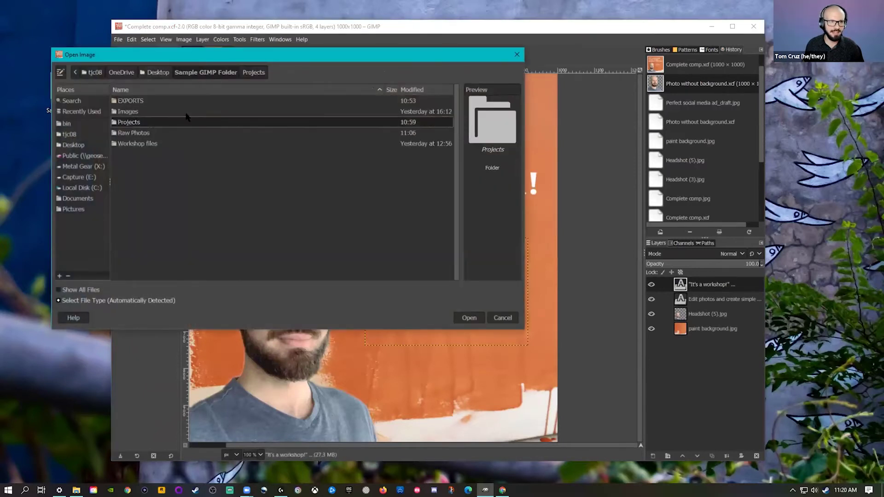
double_click(153, 134)
left_click(157, 113)
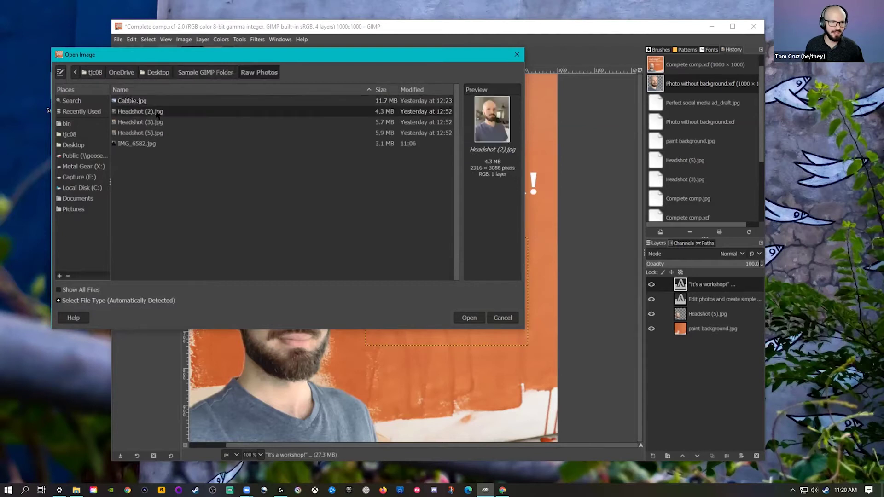
left_click(163, 133)
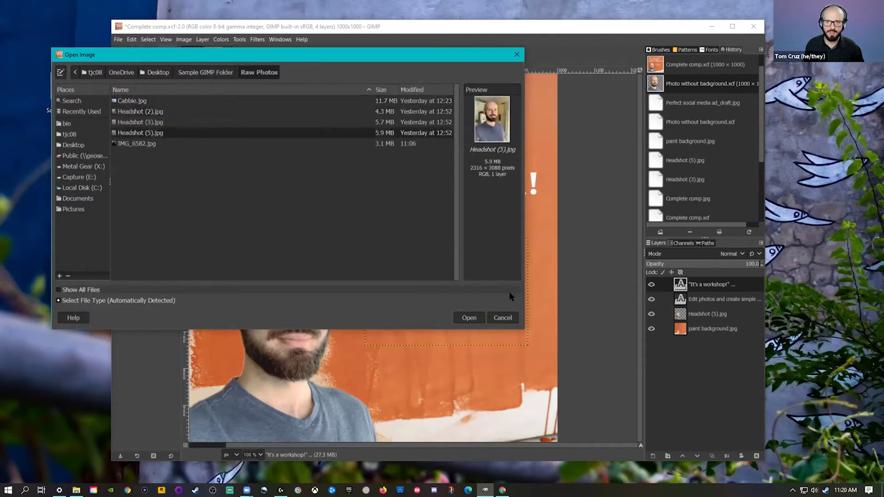
left_click(469, 319)
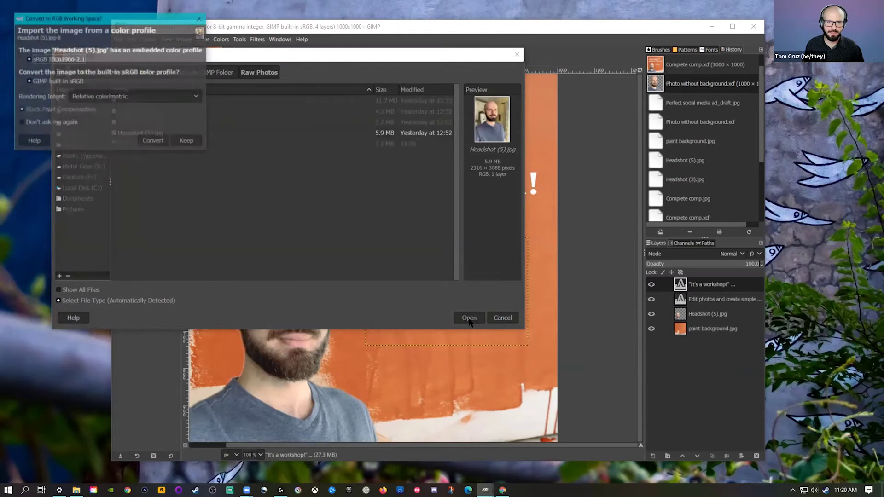
left_click(156, 141)
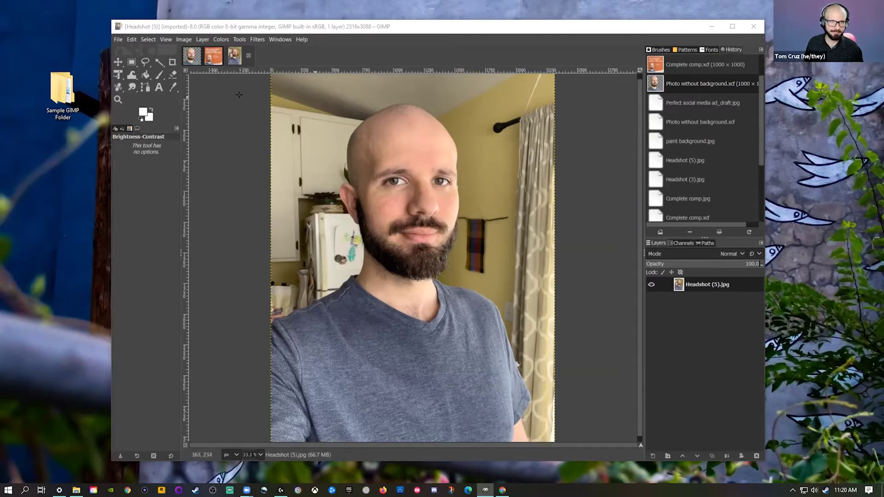
Activate the Crop tool for the Headshot (5).jpg image, with Current layer only left off
left_click(239, 39)
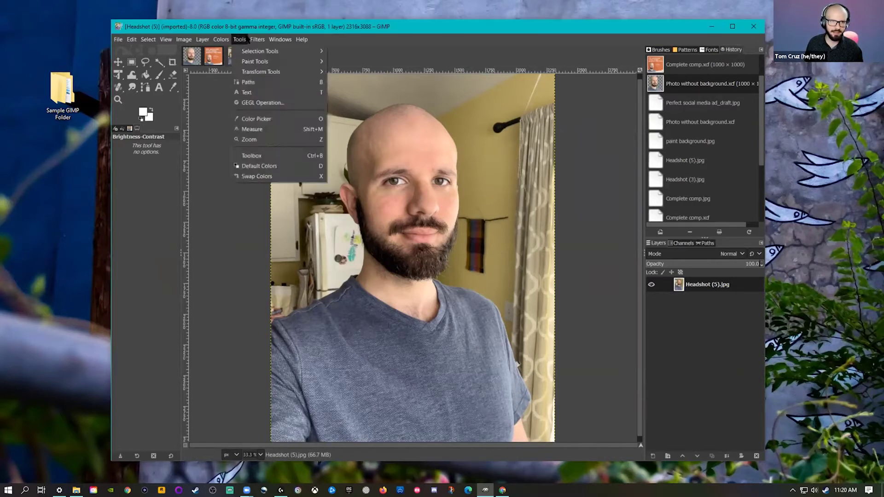
left_click(206, 121)
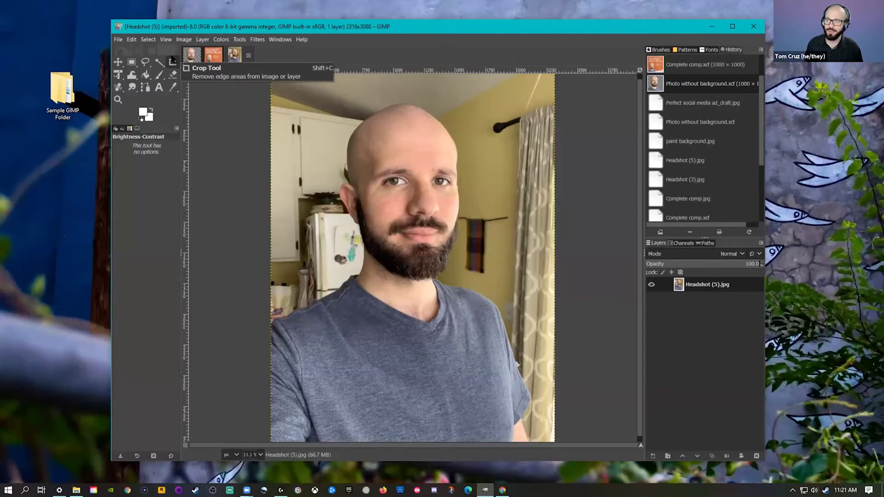
left_click(173, 60)
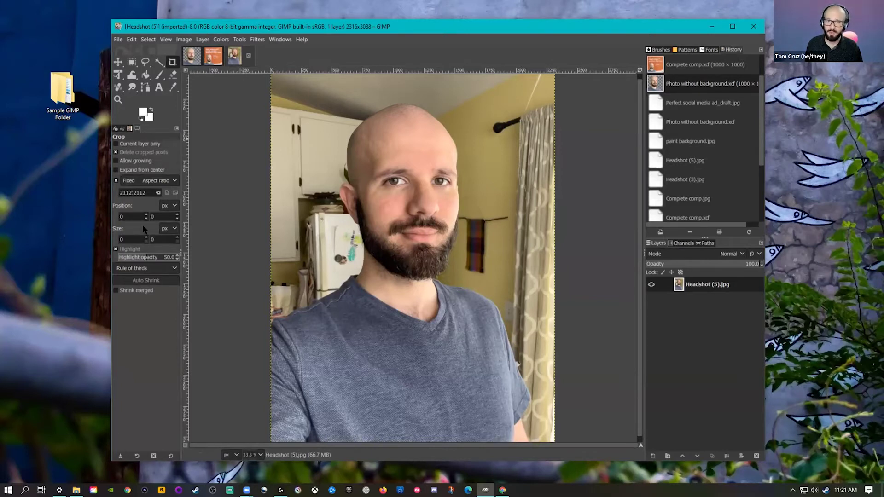
left_click(148, 61)
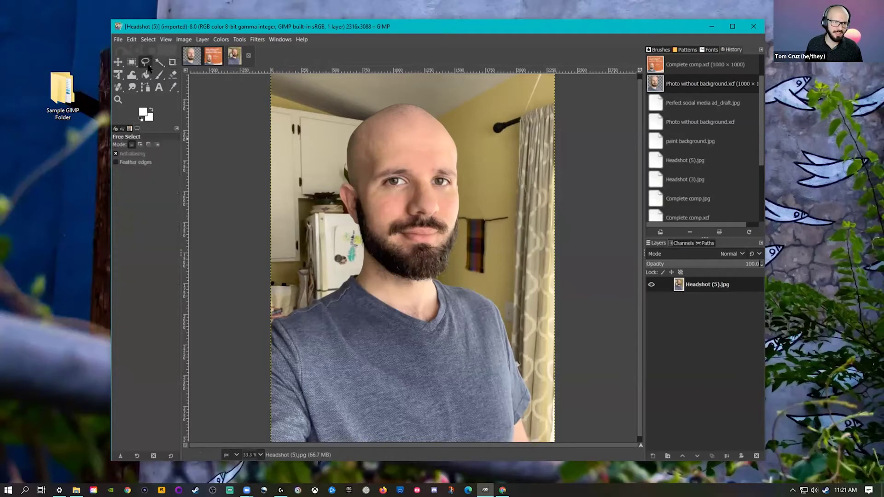
left_click(172, 61)
left_click(116, 144)
left_click(116, 144)
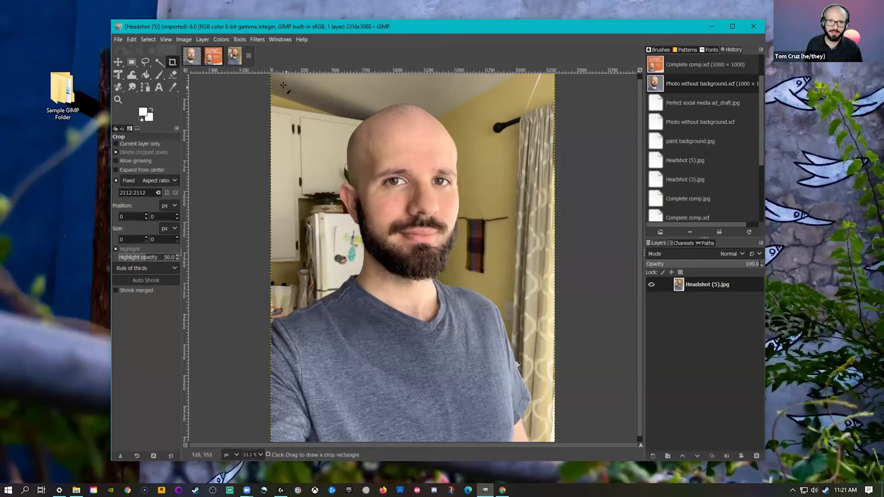
Draw a square crop rectangle around the head and reduce it to about 1635 × 1635 px at position 297, 228
left_click_drag(284, 81, 462, 337)
left_click_drag(415, 195, 404, 234)
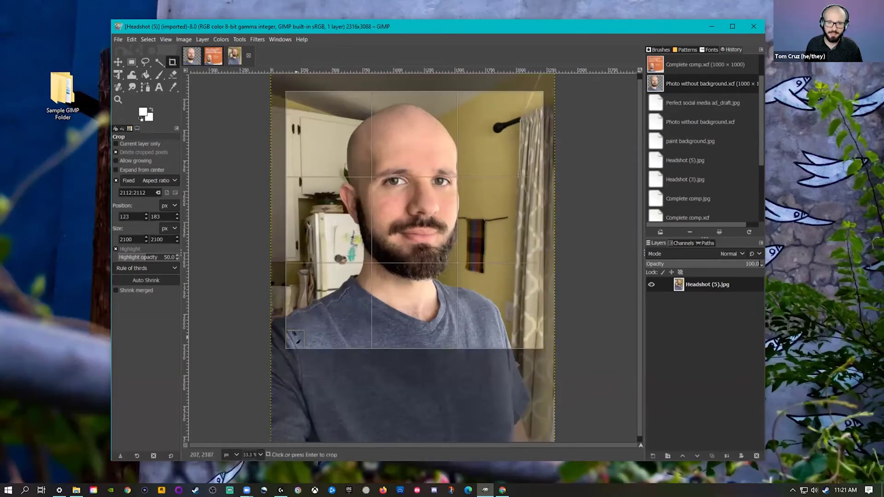
left_click_drag(292, 338, 349, 281)
left_click_drag(385, 241, 352, 246)
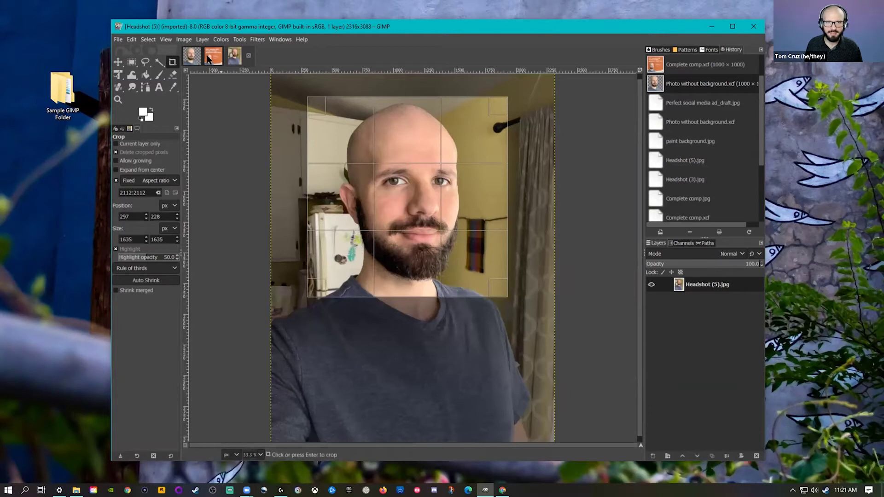
Compare the framing with Complete comp.xcf and enlarge the headshot's crop rectangle to about 2019 × 2019 px at position 84, 246
left_click(208, 56)
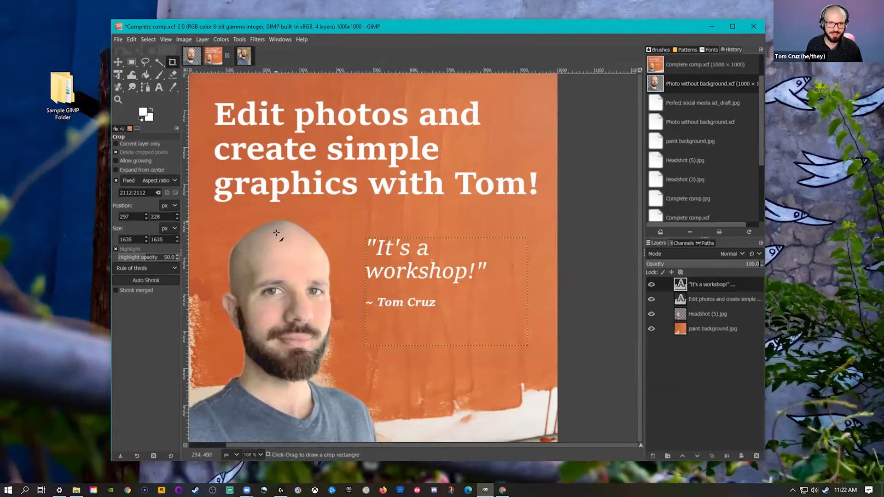
left_click(243, 56)
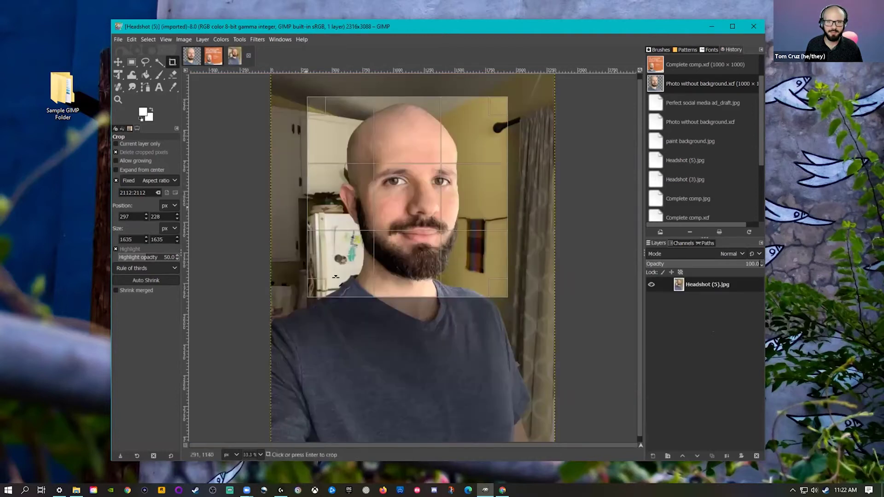
left_click_drag(311, 294, 279, 325)
left_click_drag(498, 315, 516, 334)
left_click_drag(418, 235, 421, 237)
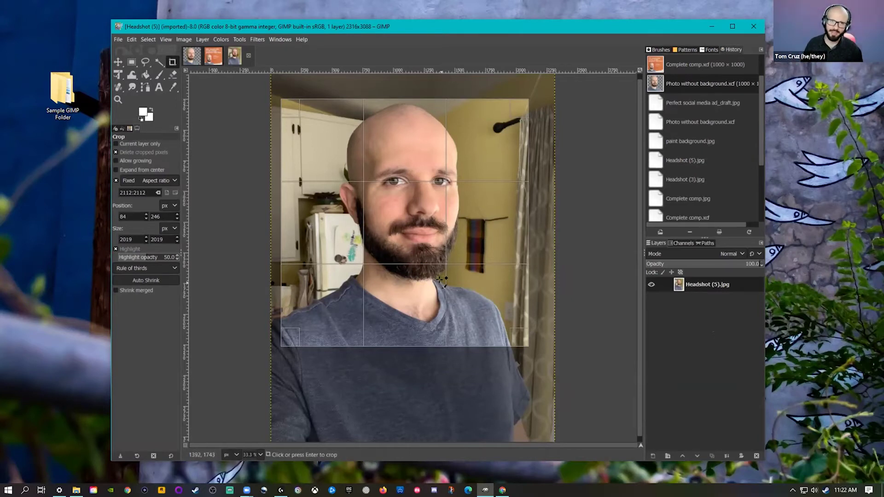
left_click(212, 52)
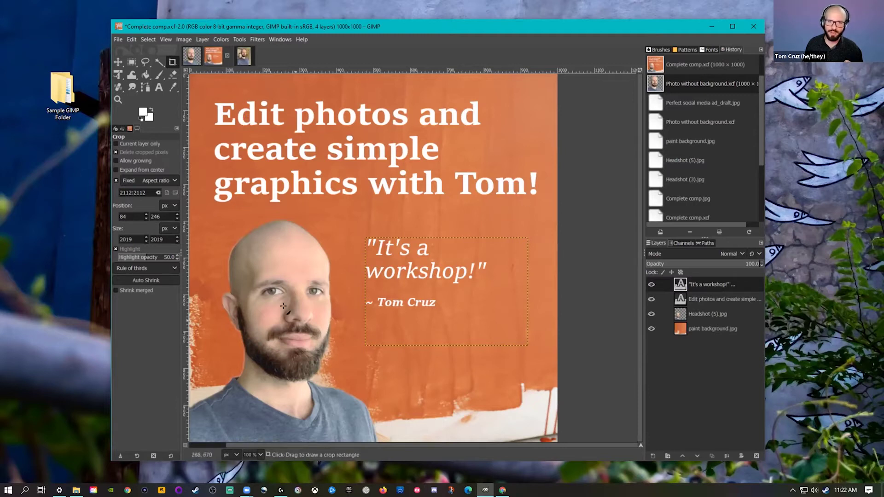
left_click(244, 62)
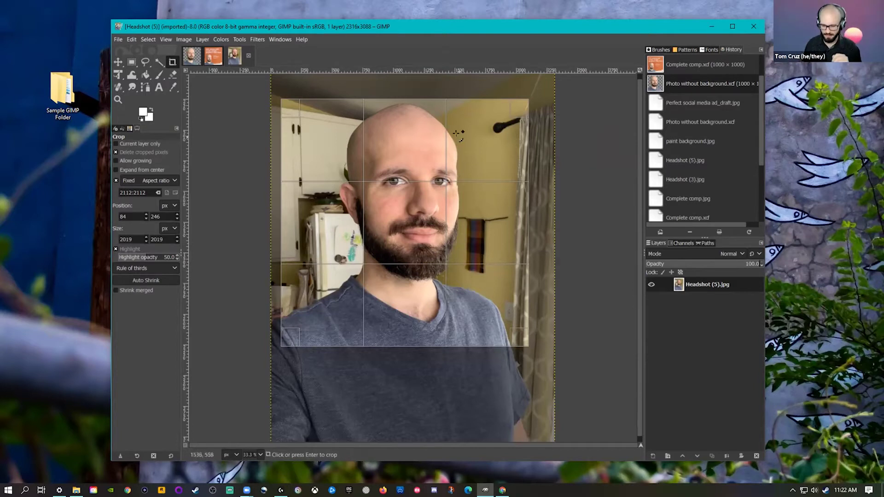
Switch the crop guides to No guides and back to Rule of thirds
left_click(115, 152)
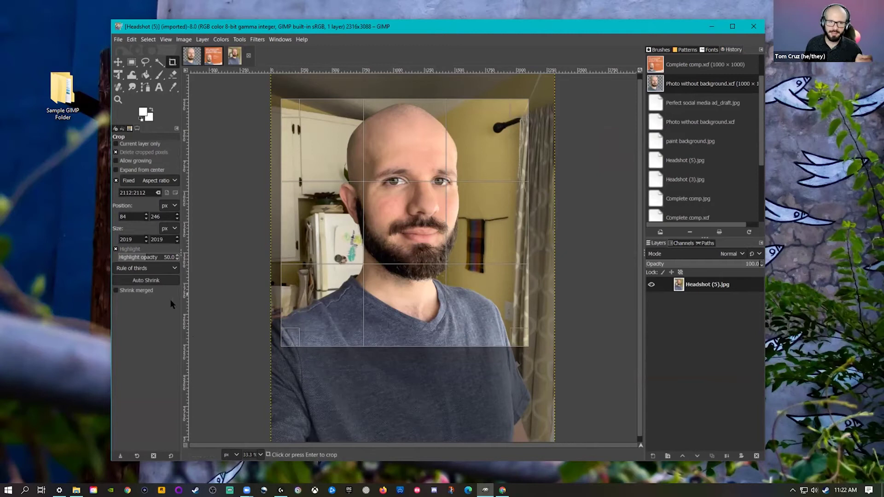
left_click(164, 268)
left_click(164, 274)
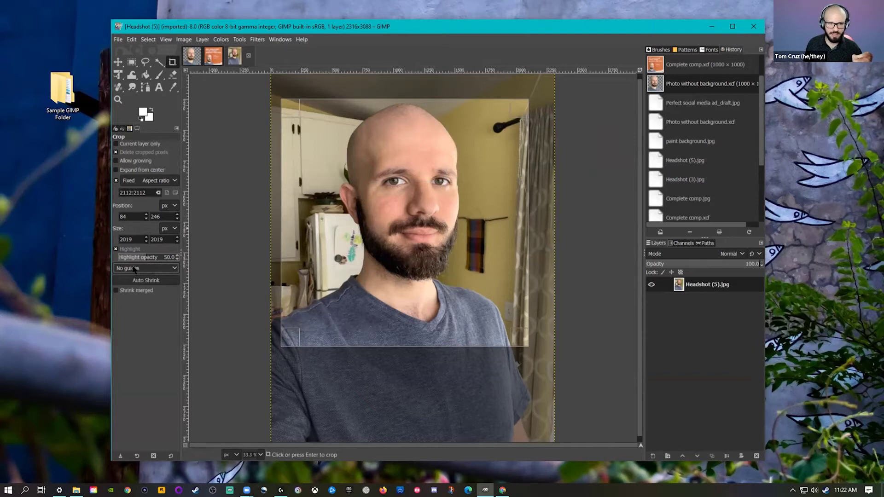
left_click(172, 270)
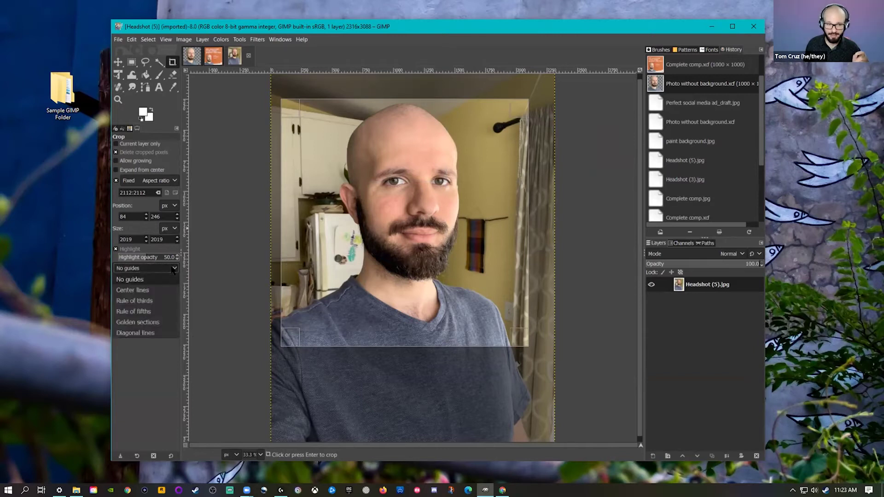
left_click(156, 299)
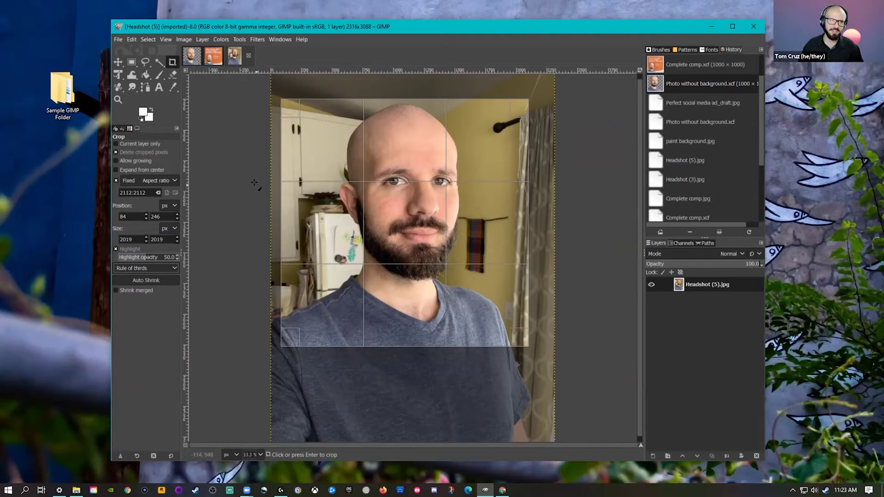
Set the crop's fixed aspect ratio to 1:1 and shrink the crop rectangle to about 1986 × 1986 px
left_click(116, 181)
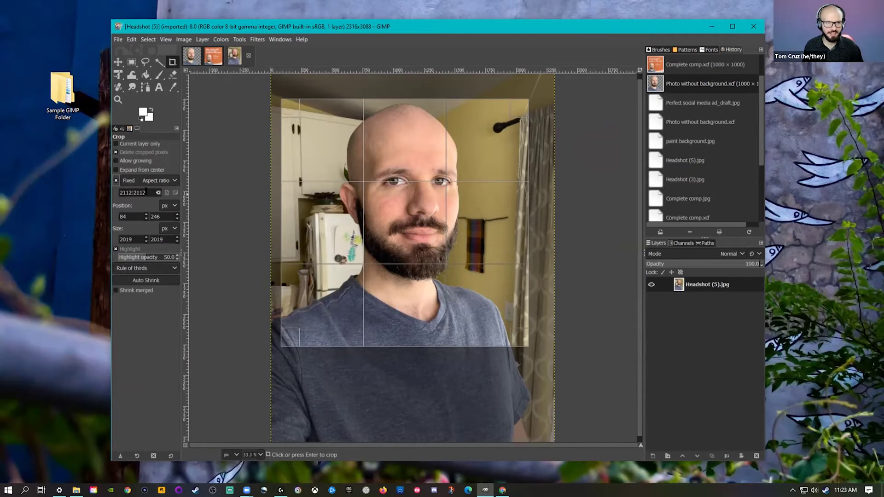
triple_click(116, 193)
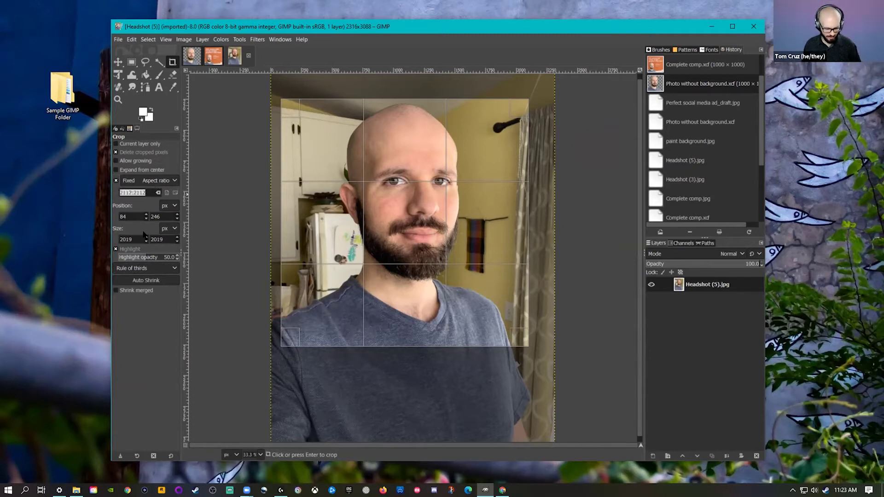
type("1")
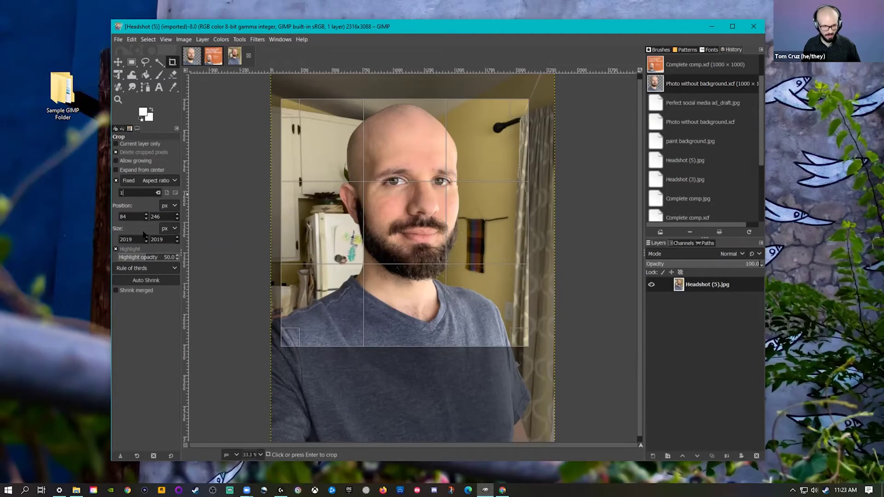
type(":1")
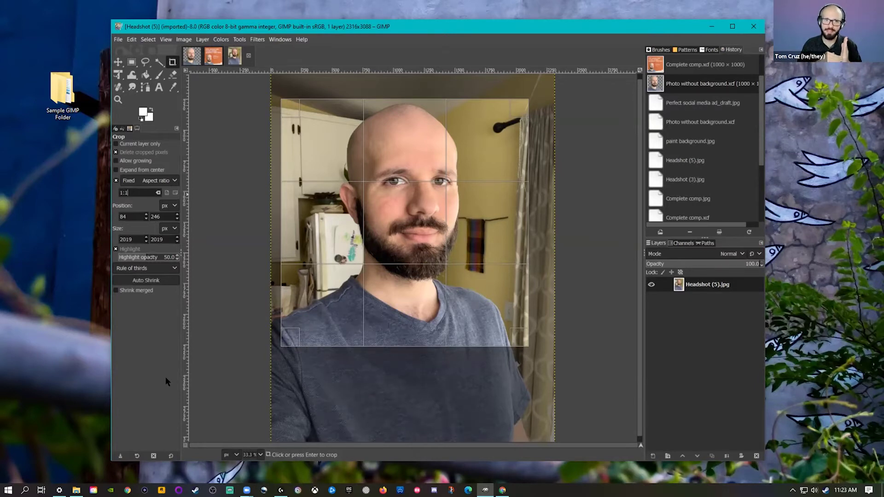
mouse_move(284, 337)
left_mouse_down()
mouse_move(309, 326)
mouse_move(300, 336)
left_mouse_up()
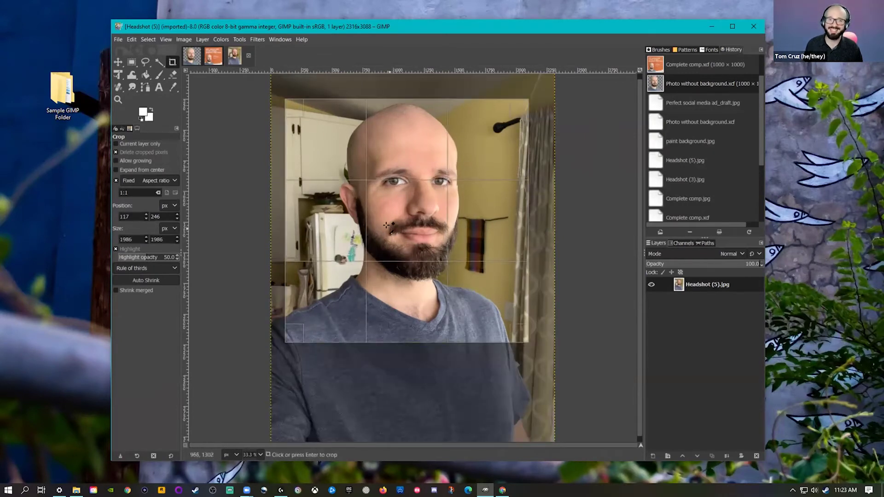
Apply the 1986 × 1986 px crop to the headshot and undo it
left_click(289, 339)
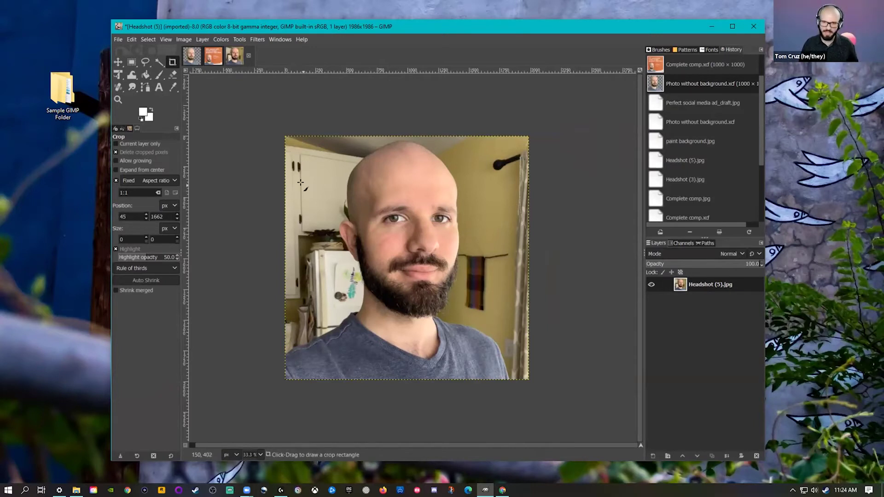
key("ctrl+z")
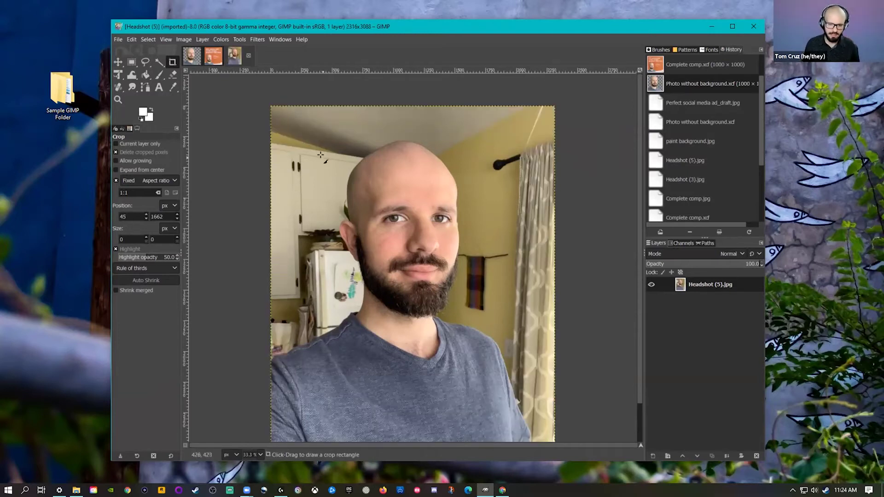
Draw a wider 1:1 crop rectangle of about 2223 × 2223 px, place it at position 33, 60 and apply the crop
left_click_drag(279, 117, 552, 388)
left_click_drag(436, 305, 433, 318)
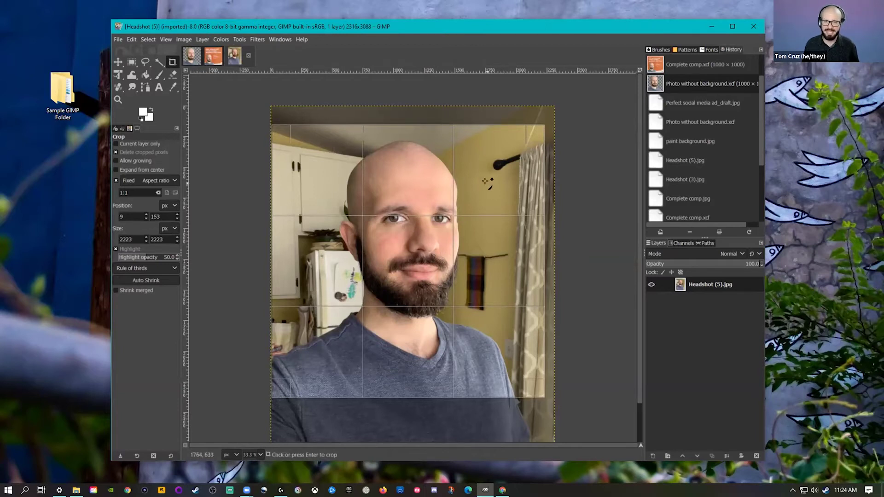
left_click_drag(463, 221, 468, 211)
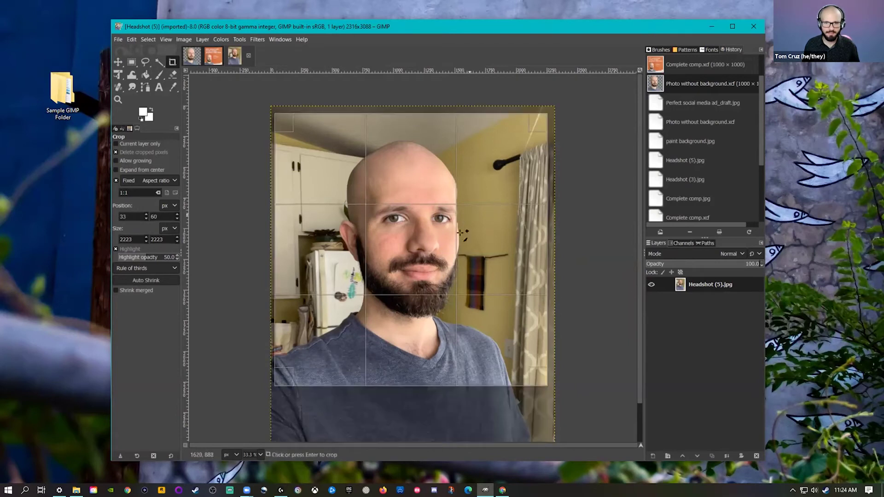
left_click(490, 278)
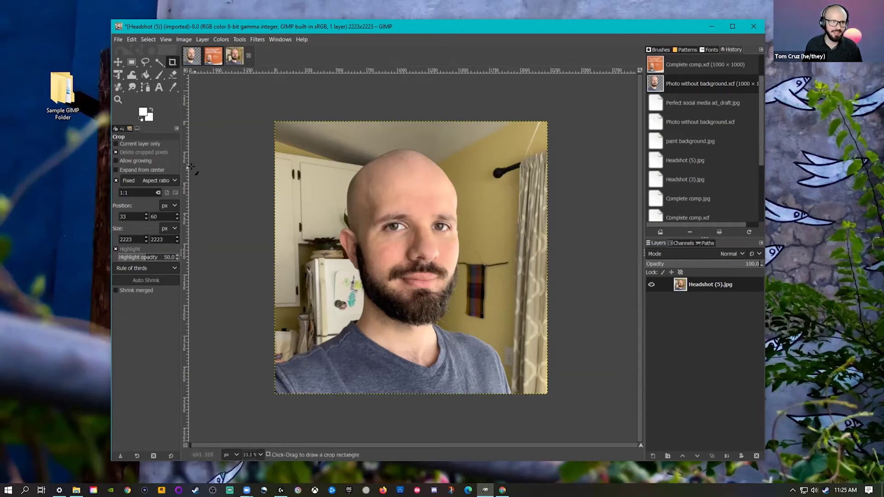
Start scaling the cropped image and set its width and height to 1080 px with proportions linked
left_click(185, 40)
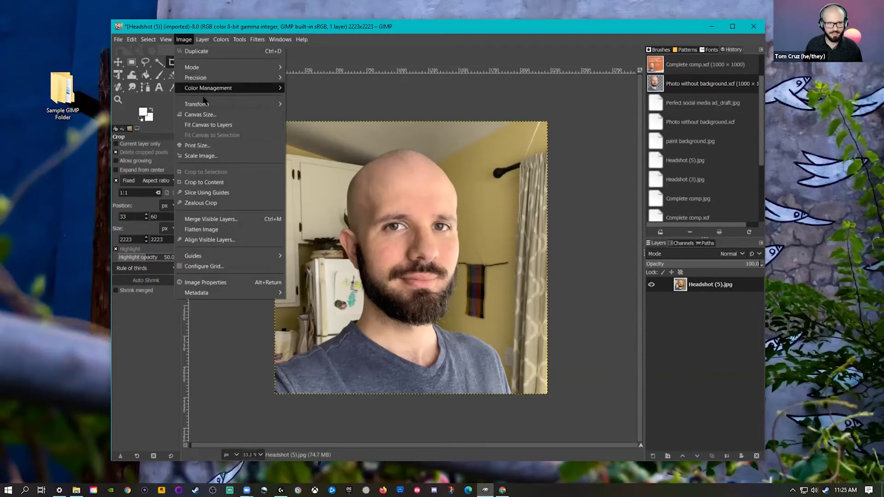
left_click(201, 156)
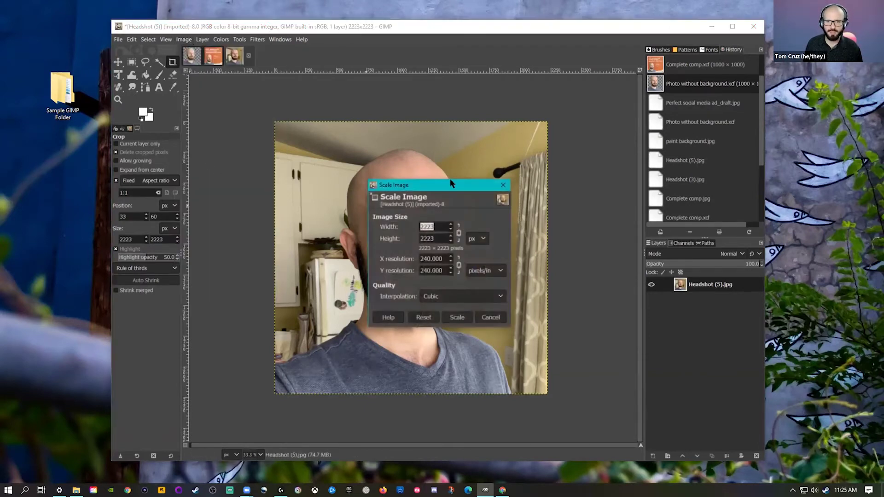
left_click_drag(446, 180, 318, 120)
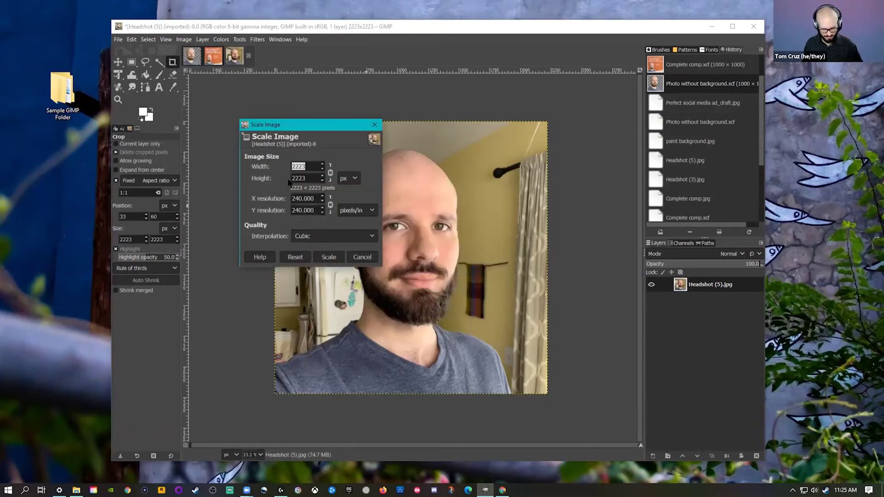
type("1080")
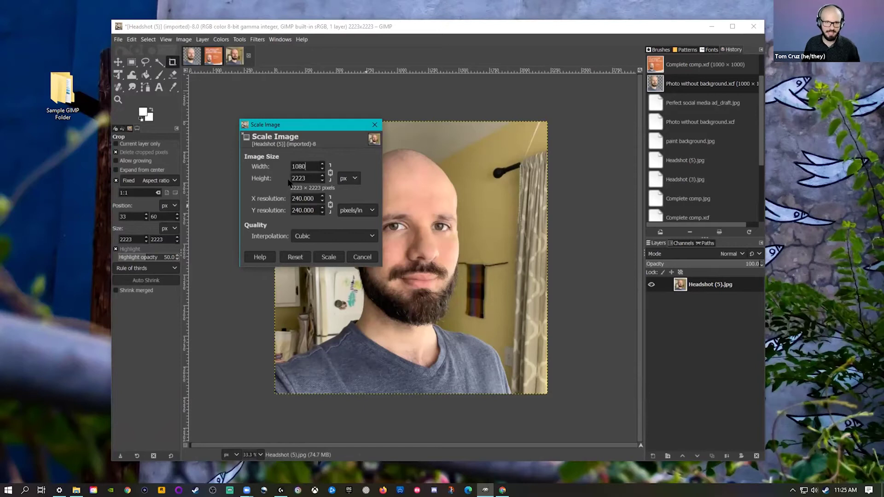
left_click(330, 173)
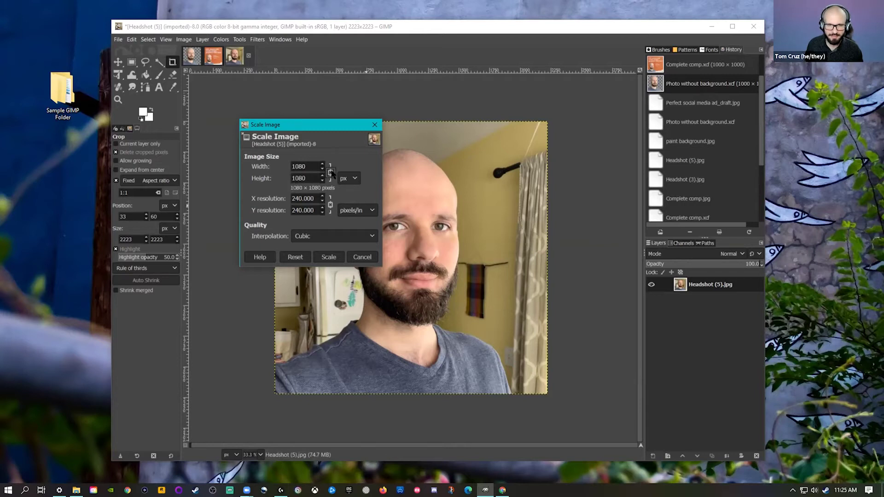
left_click(309, 175)
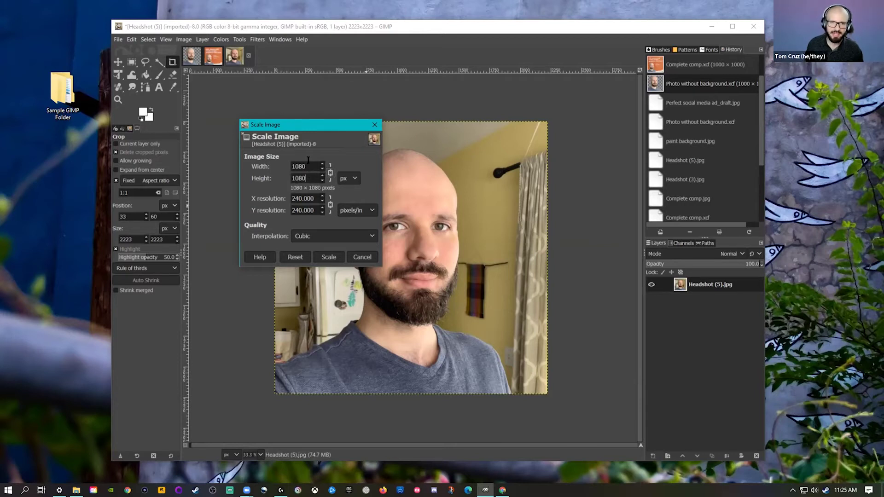
Set the X and Y resolution of the scaled image to 150 pixels/in
left_click(298, 199)
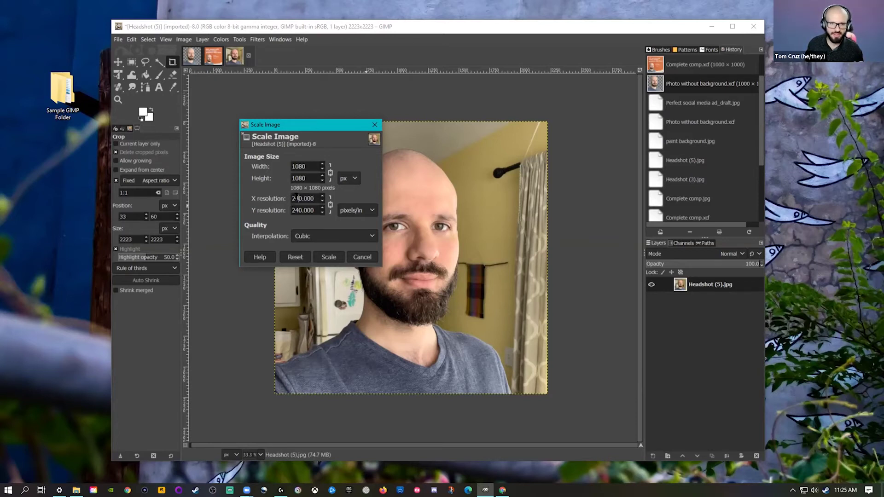
double_click(298, 198)
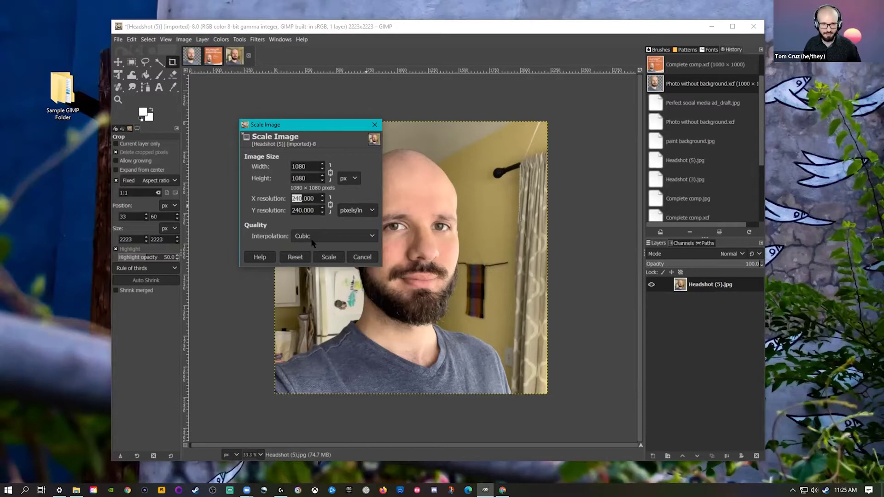
type("150")
left_click(305, 210)
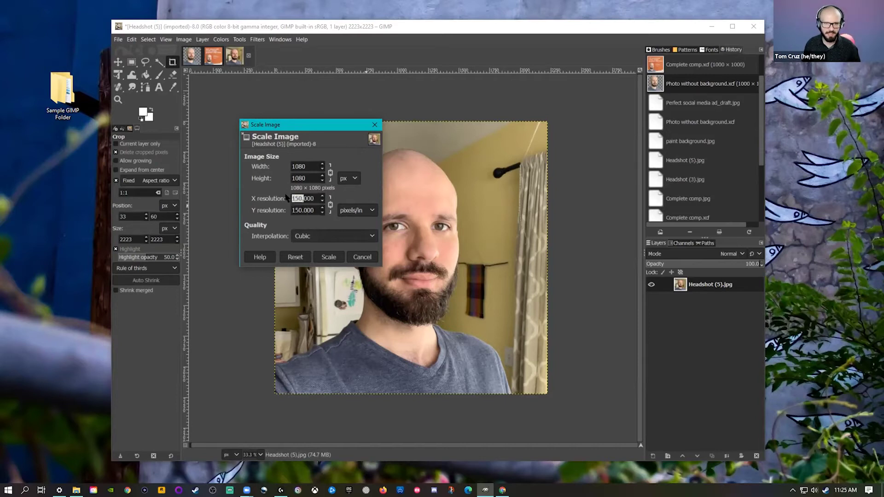
Set the X and Y resolution to 300 pixels/in and scale the image to 1080 × 1080 px
left_click_drag(303, 199, 292, 198)
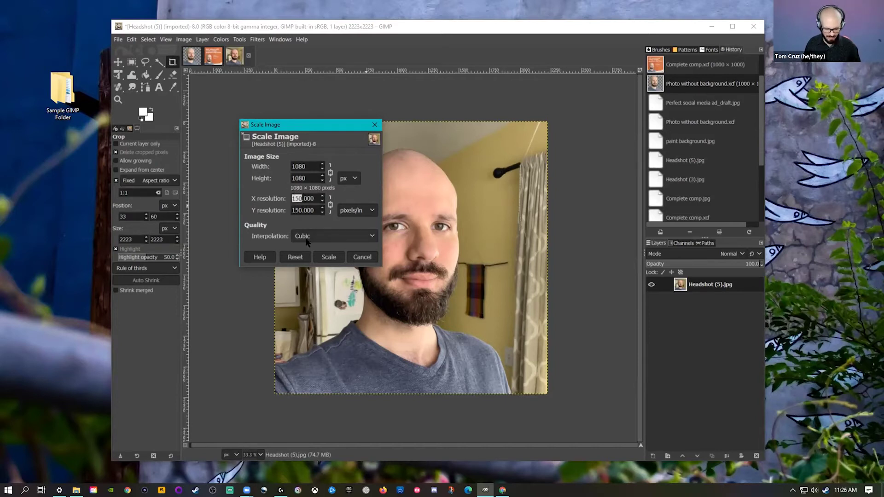
type("300")
left_click(311, 205)
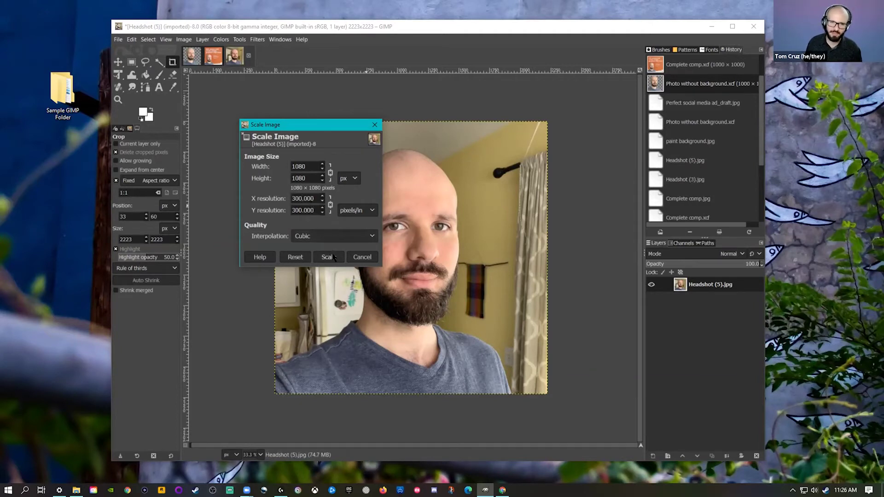
left_click(303, 178)
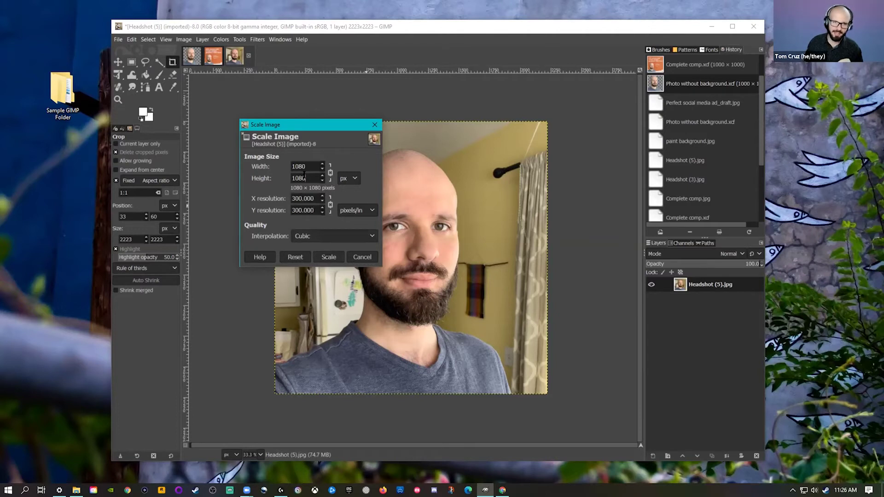
left_click(329, 257)
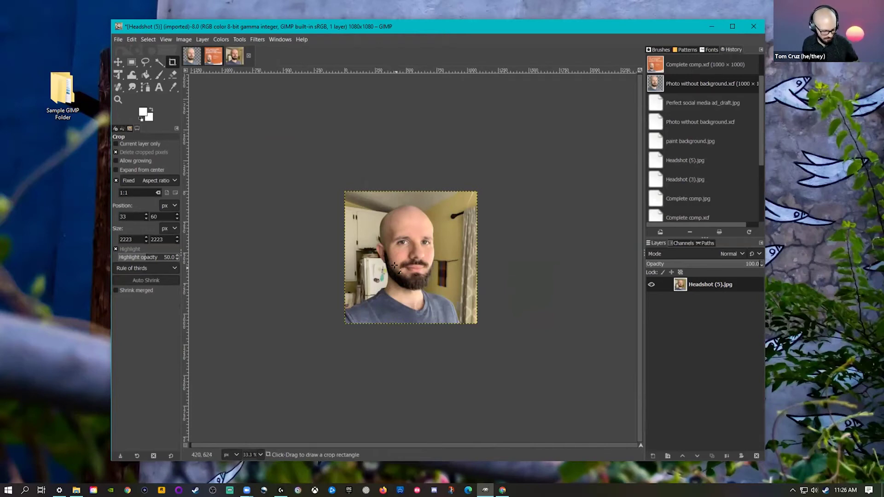
scroll(408, 269, "up", 1)
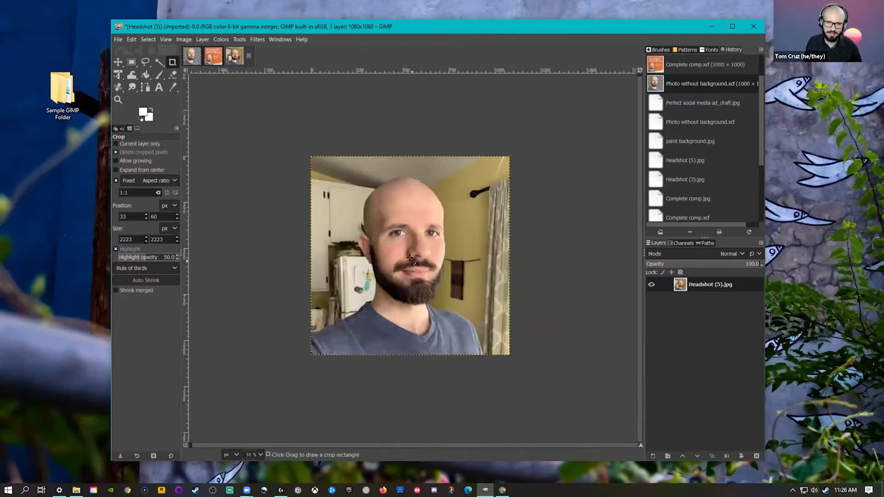
scroll(410, 258, "up", 2)
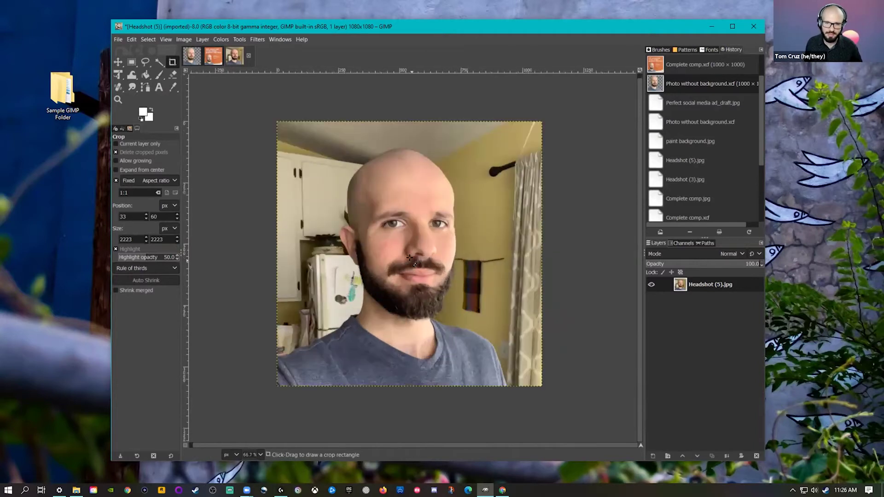
scroll(410, 258, "down", 1)
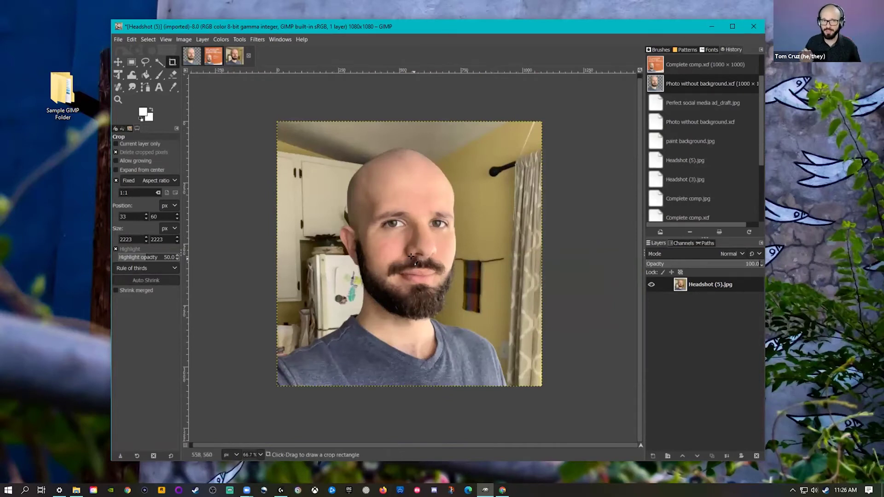
scroll(412, 256, "up", 1)
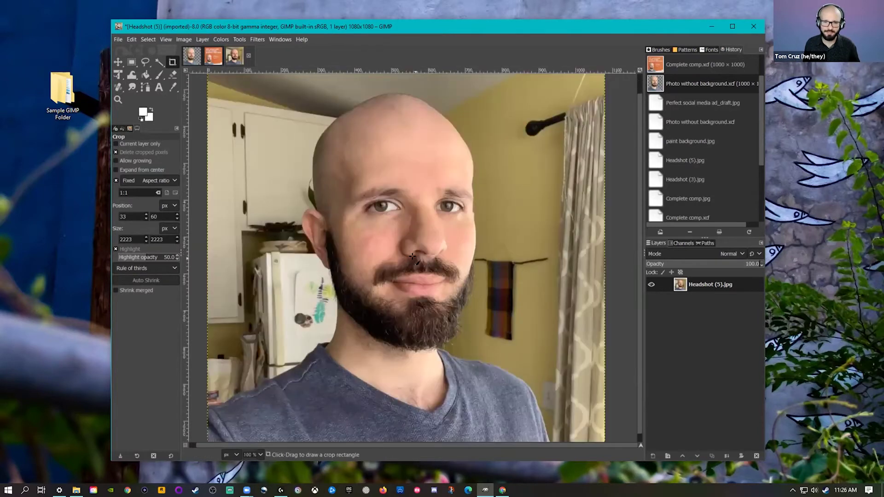
scroll(412, 256, "down", 1)
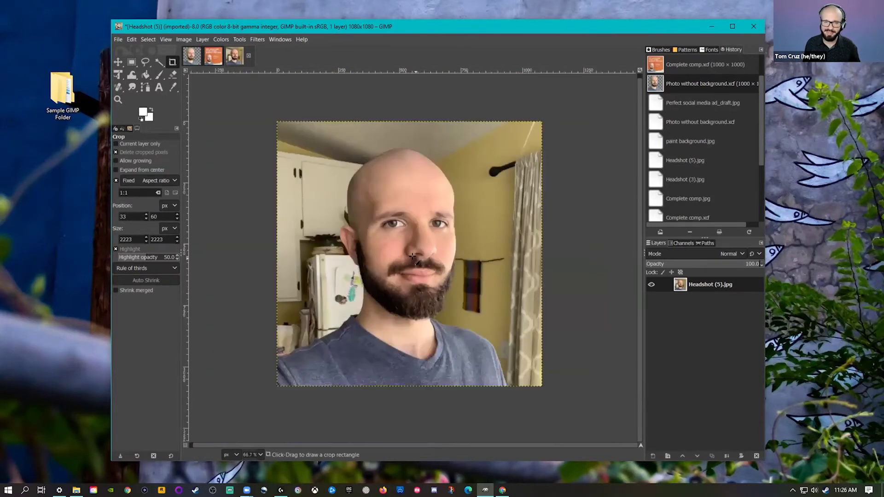
scroll(412, 256, "up", 1)
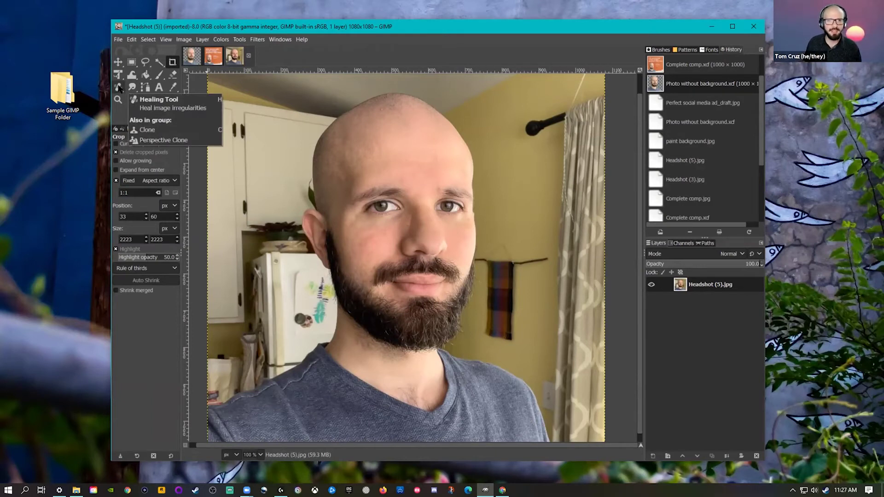
Start a Brightness-Contrast adjustment on the headshot and raise the brightness to 34
left_click(221, 39)
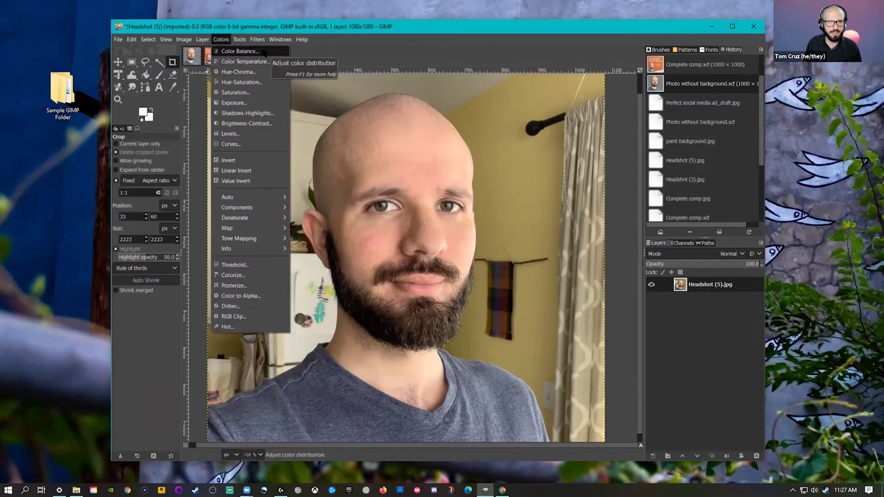
left_click(220, 41)
left_click(220, 40)
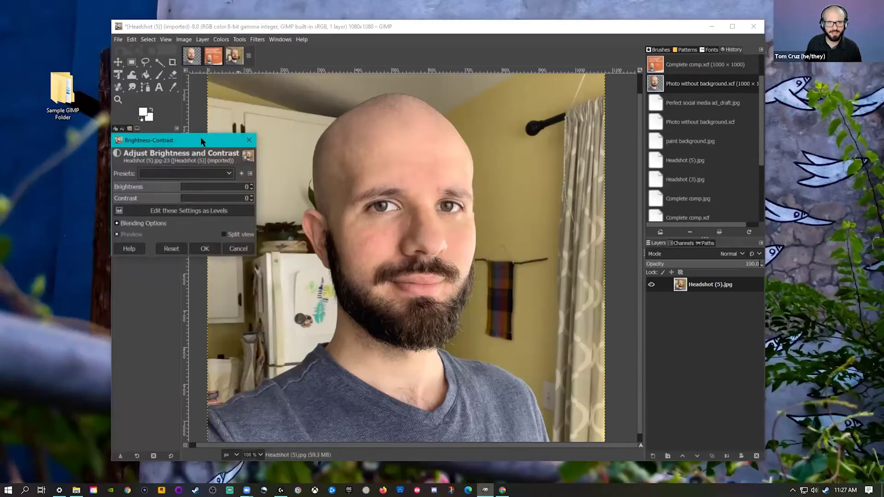
left_click_drag(201, 136, 186, 102)
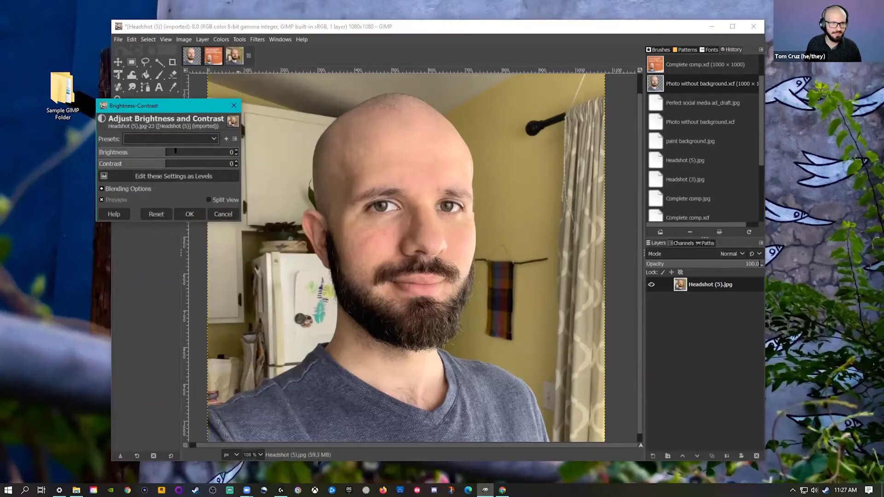
left_click(164, 151)
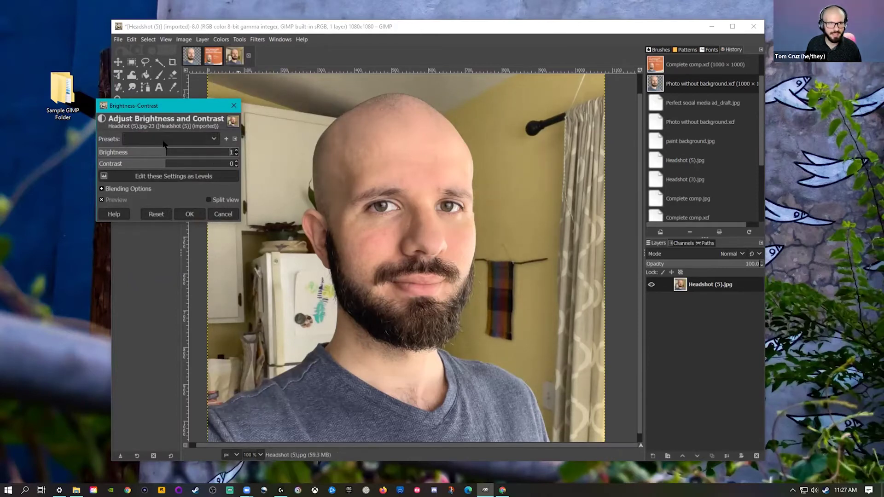
mouse_move(165, 151)
left_mouse_down()
mouse_move(189, 151)
mouse_move(120, 153)
mouse_move(180, 150)
left_mouse_up()
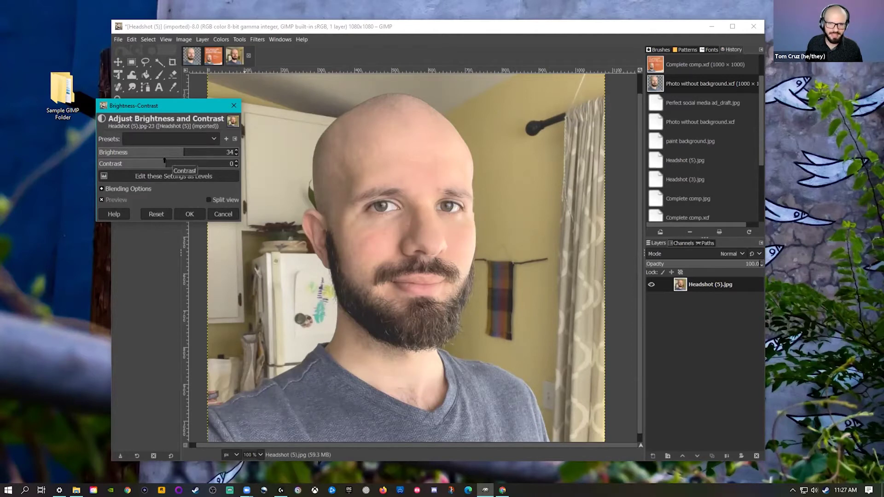
Try contrast 22 with brightness 14 on the headshot, reset both values and close the Brightness-Contrast adjustment
left_click_drag(164, 161, 174, 160)
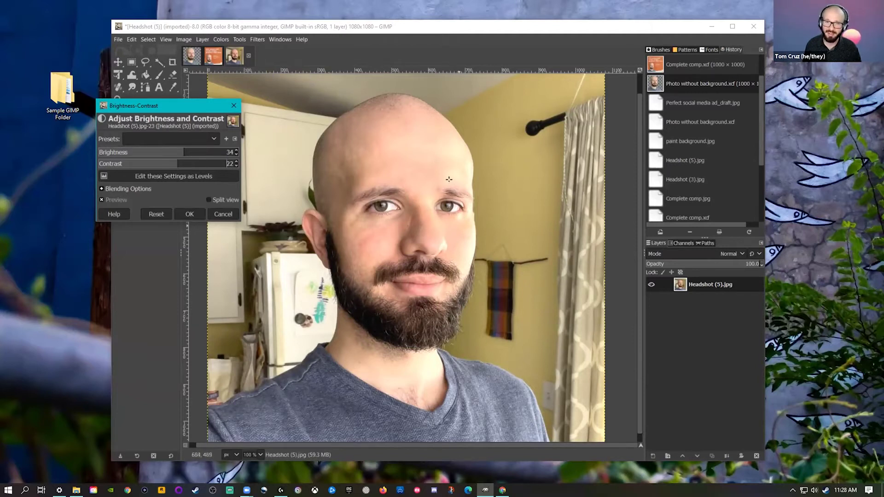
left_click_drag(178, 150, 172, 150)
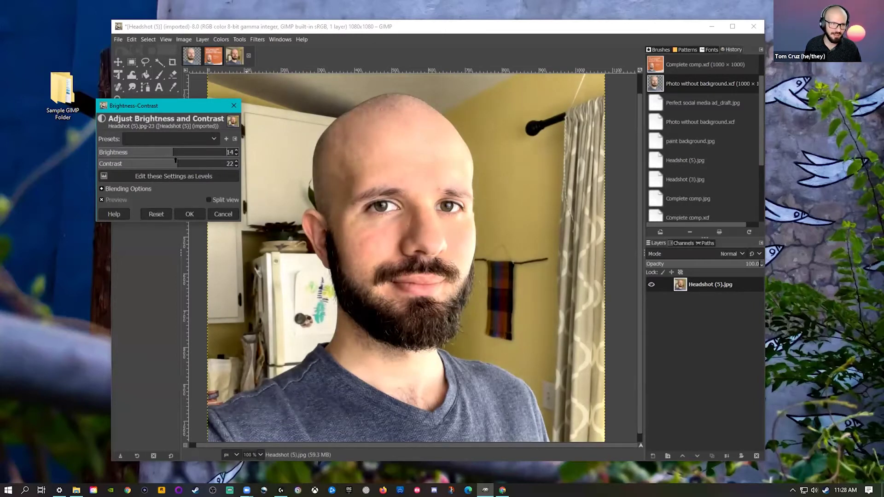
left_click(156, 213)
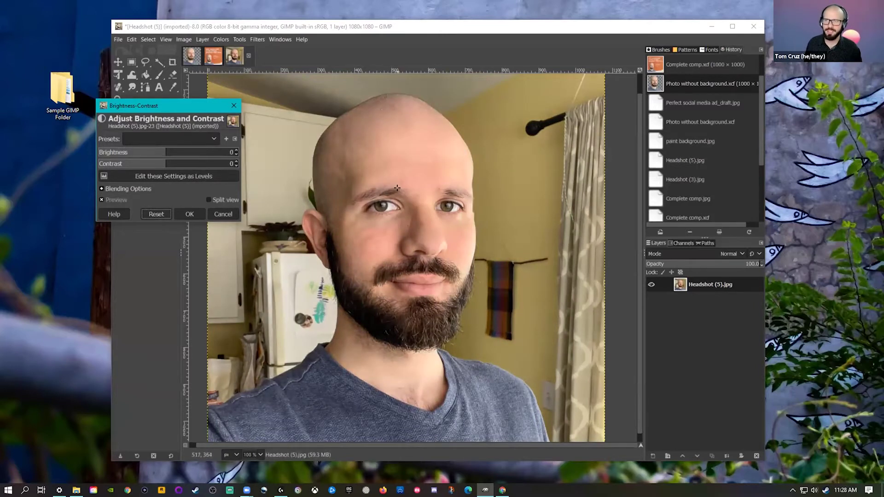
left_click(181, 215)
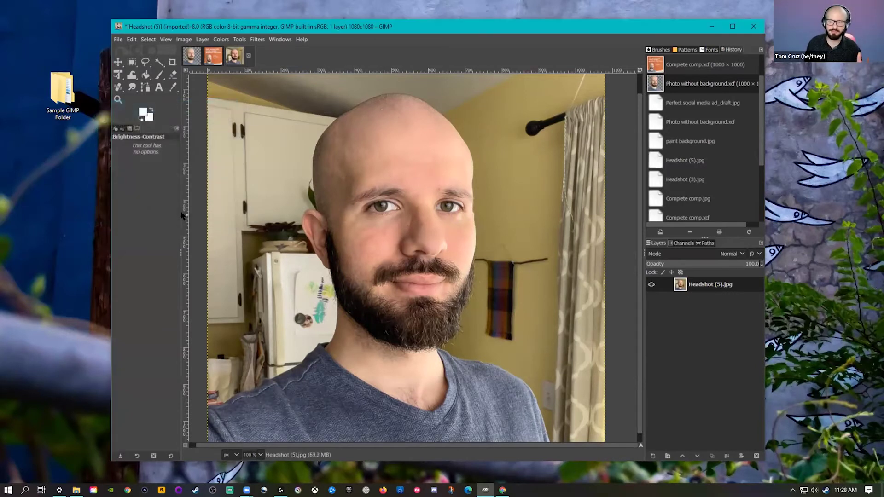
Start a Shadows-Highlights adjustment on the headshot, widening its dialog and placing it clear of the face
left_click(221, 39)
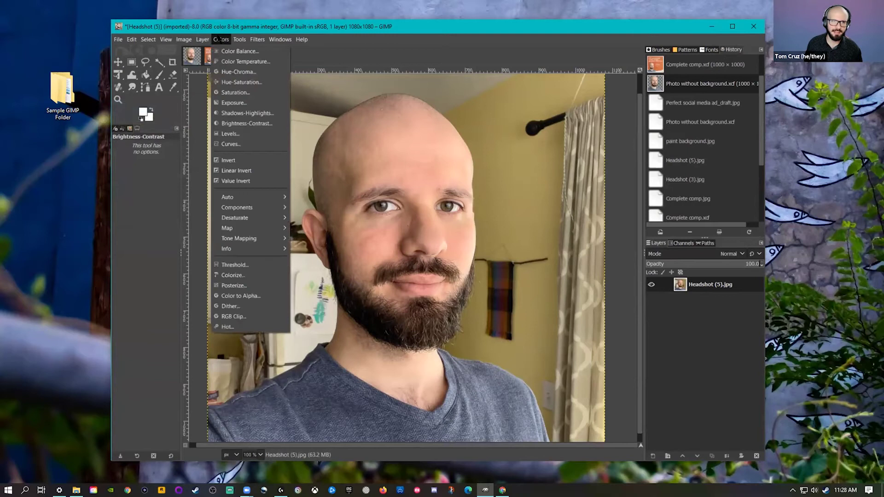
left_click(249, 113)
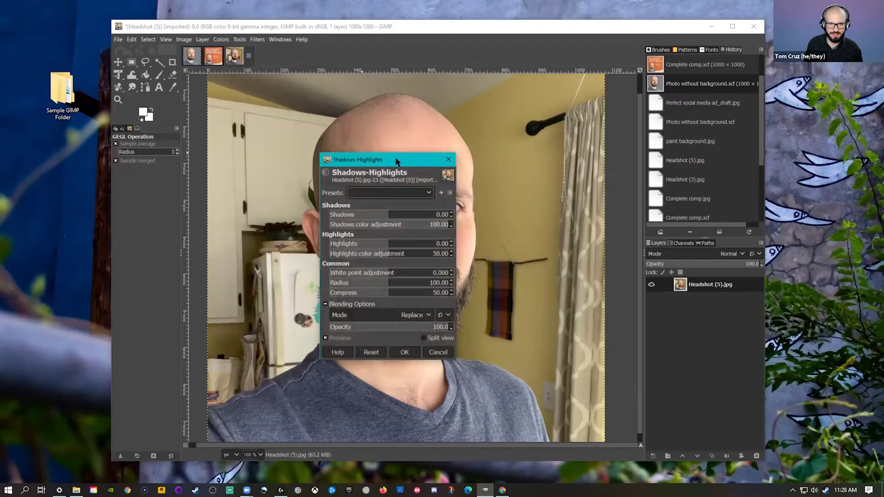
left_click_drag(395, 158, 160, 91)
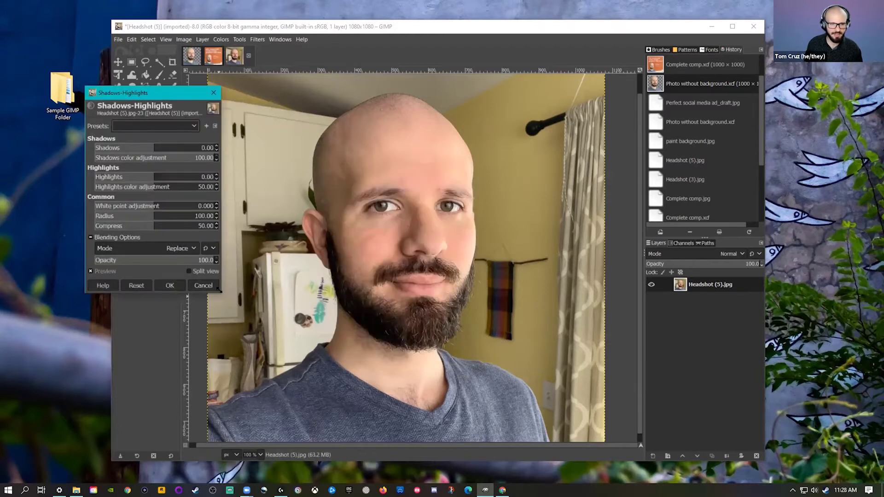
left_click_drag(220, 290, 254, 312)
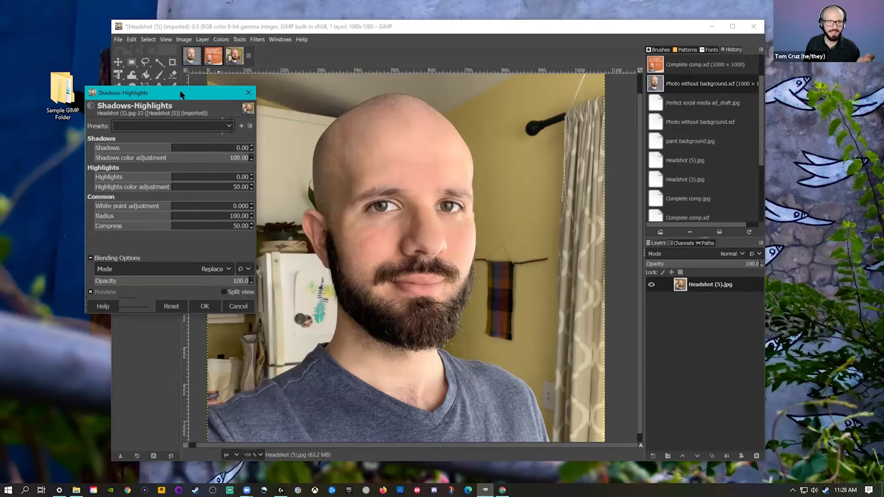
left_click_drag(182, 91, 163, 91)
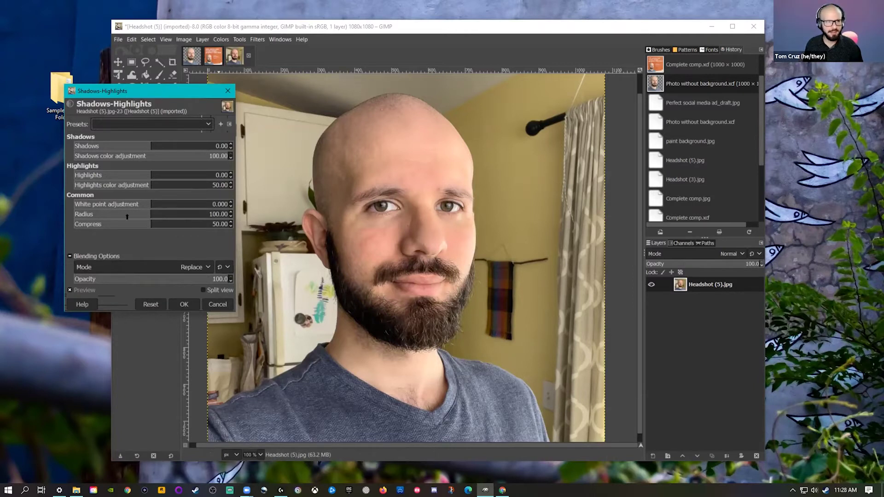
left_click(70, 290)
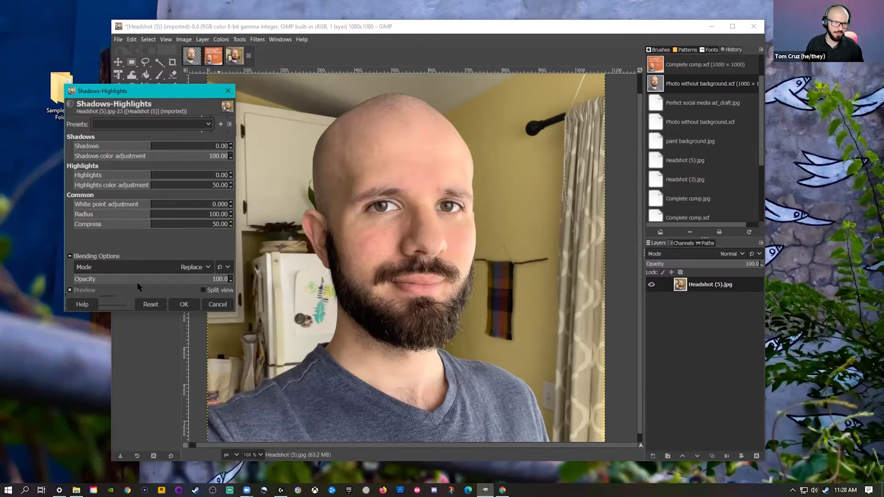
Try the highlights at 95.23 and at -95.23 on the headshot, and bring them back to 0.72
left_click_drag(151, 175, 223, 174)
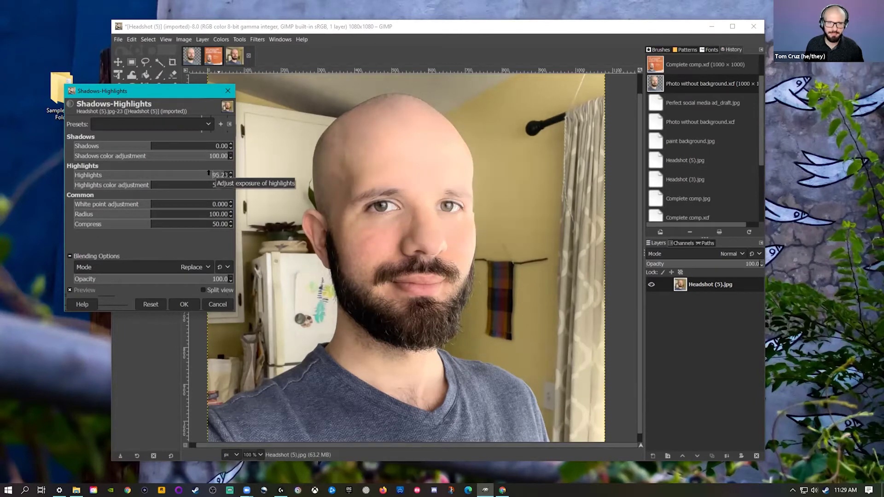
type("-")
key("Return")
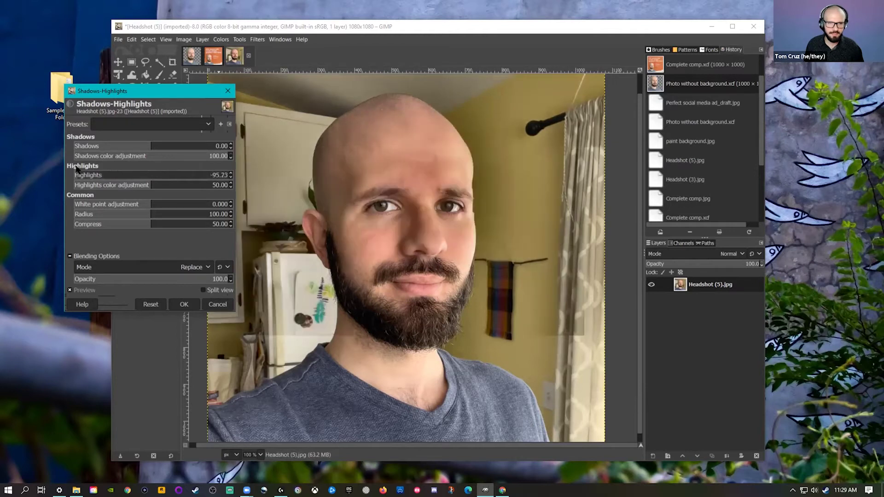
left_click(149, 173)
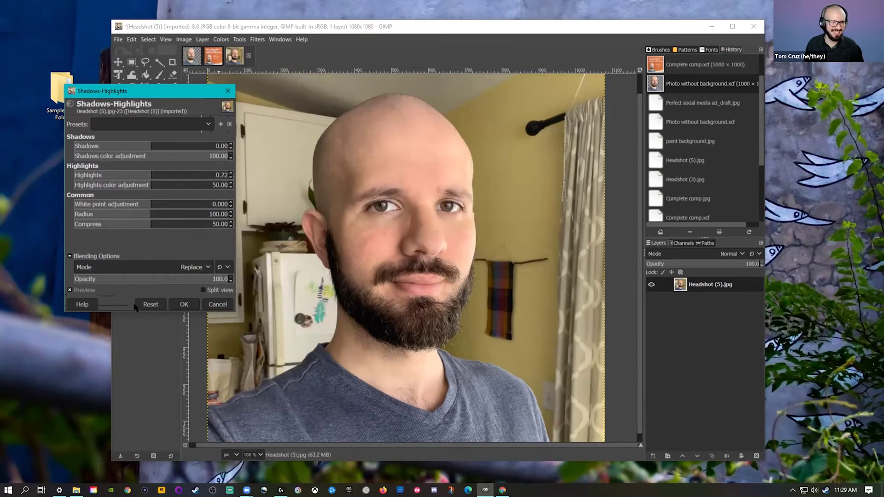
Turn on the split view, compare the headshot with highlights at 100, and settle the highlights at 47.49
left_click(203, 290)
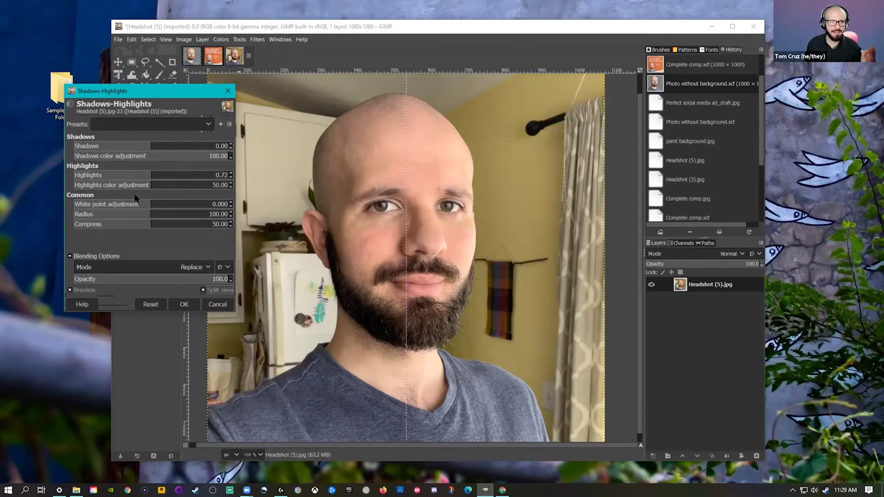
left_click_drag(171, 175, 241, 176)
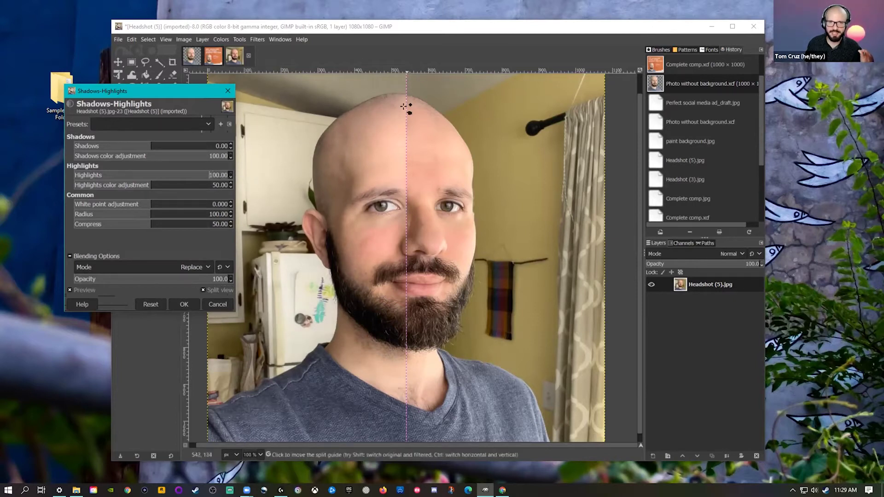
left_click_drag(403, 107, 361, 131)
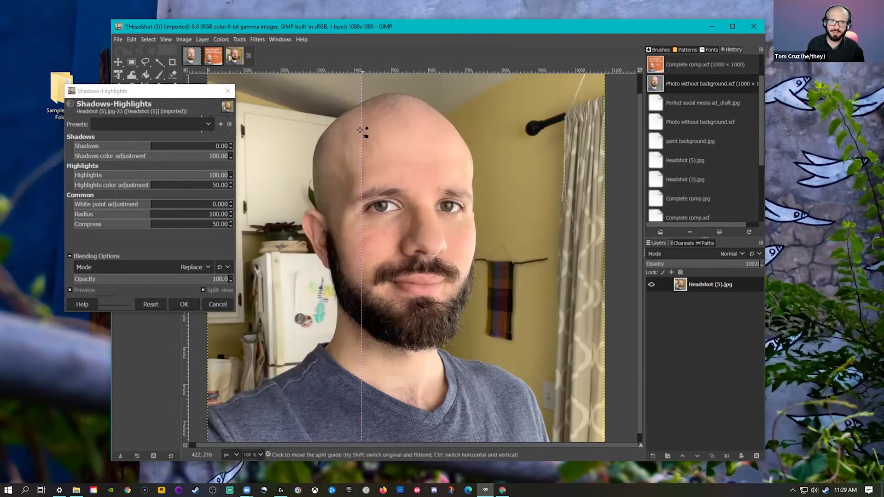
left_click_drag(360, 130, 487, 162)
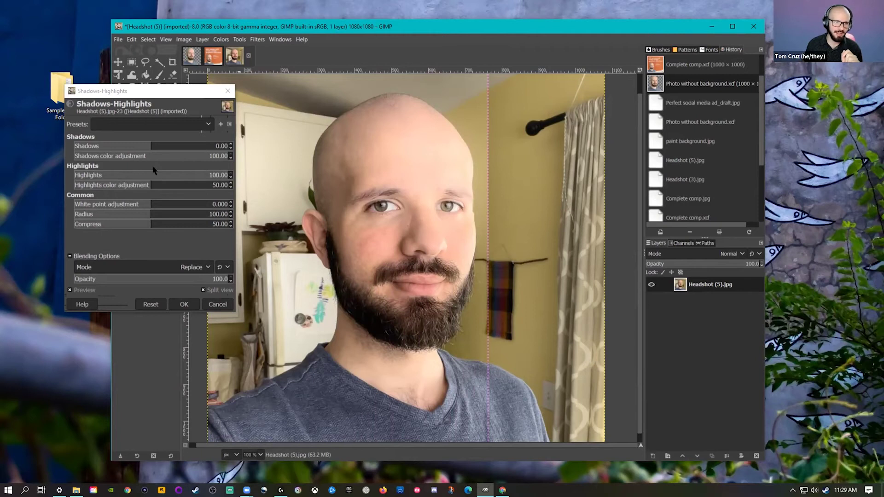
left_click(128, 173)
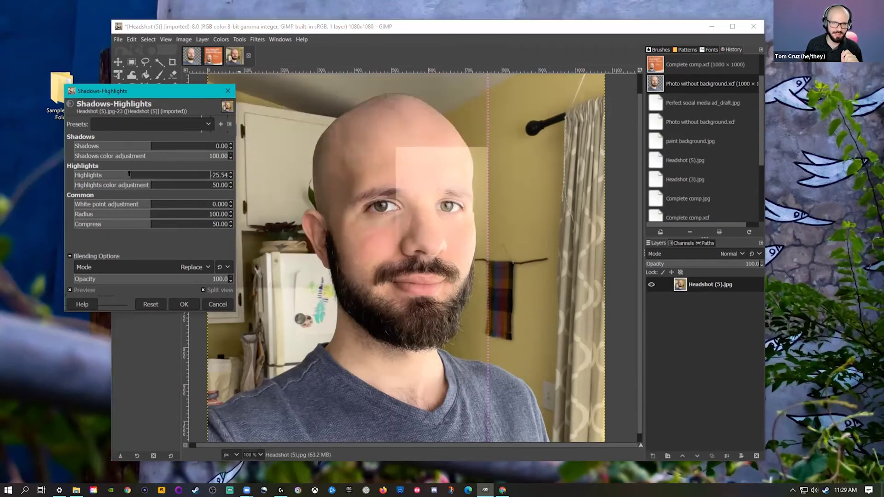
left_click_drag(174, 173, 186, 172)
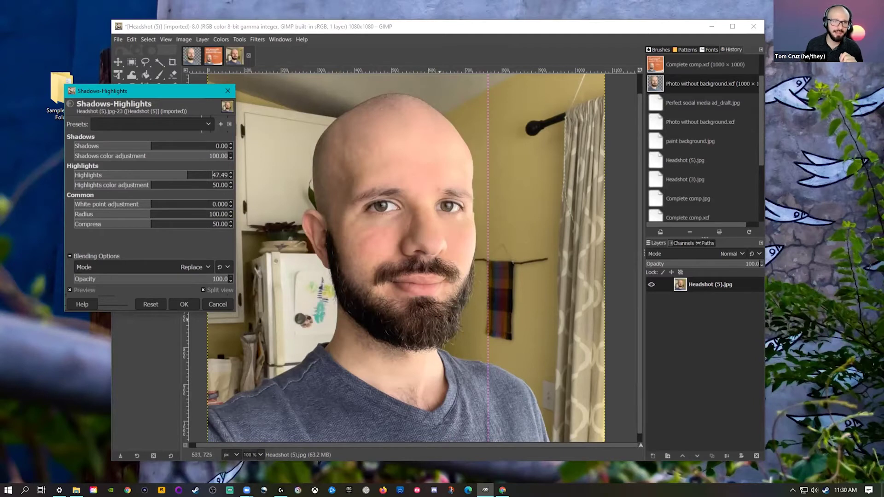
Try the shadows at -25.06 and at 87.11, shifting the split line onto the edge of the face to compare
left_click(130, 144)
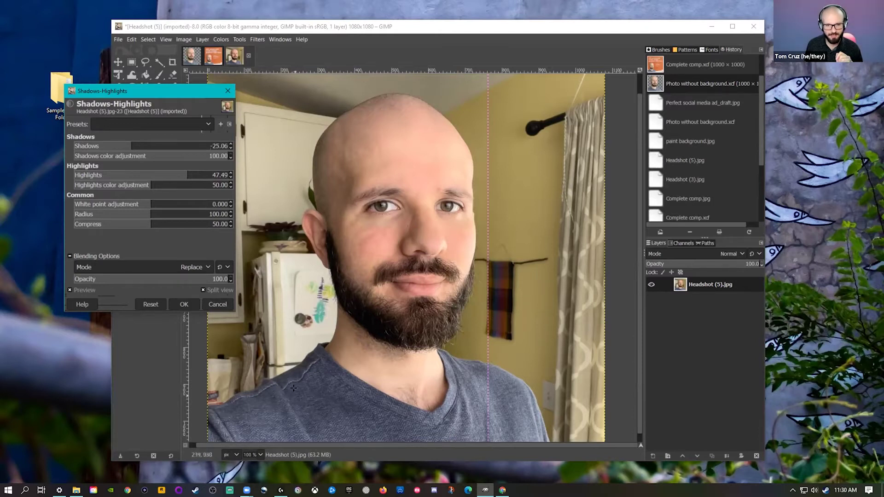
left_click_drag(106, 145, 69, 148)
left_click_drag(186, 146, 217, 146)
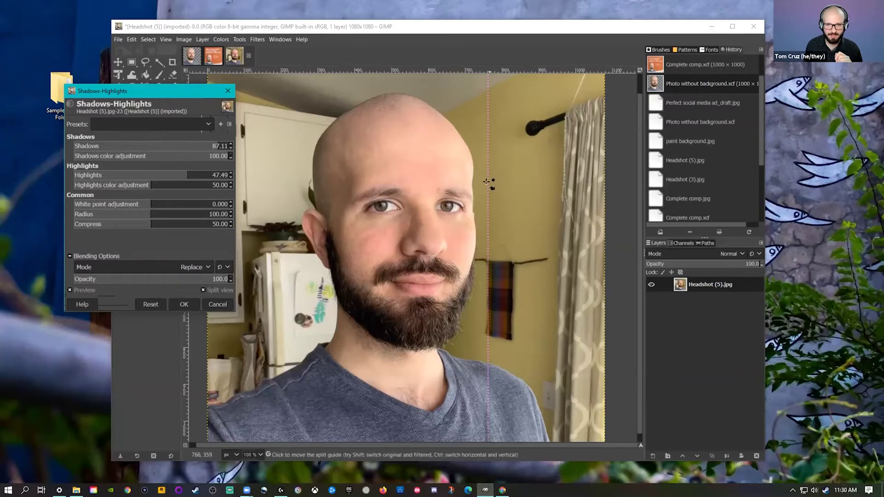
left_click_drag(493, 180, 458, 191)
Lower the shadows to -100, move the split line off the face and apply the Shadows-Highlights adjustment
left_click(76, 146)
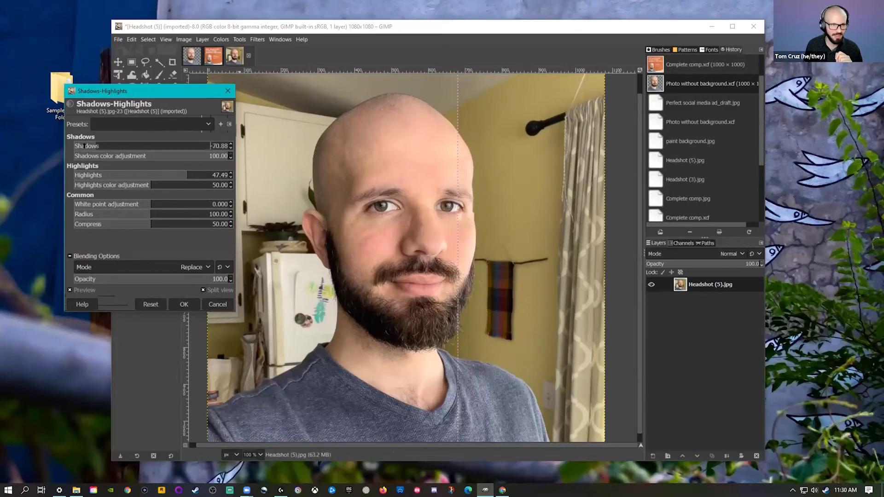
left_click_drag(457, 250, 494, 249)
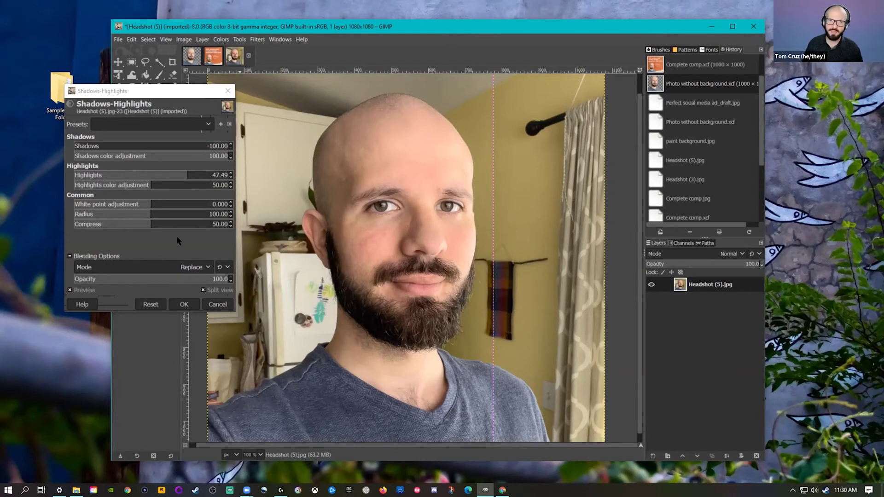
left_click(184, 305)
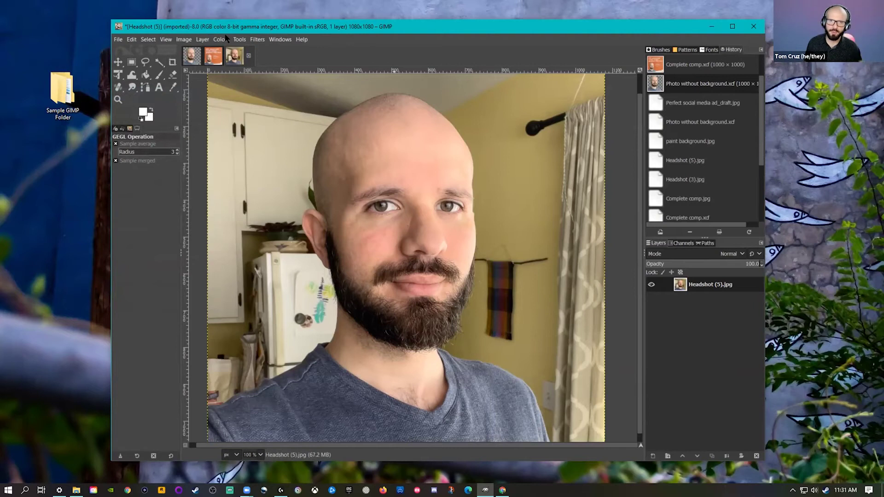
left_click(222, 39)
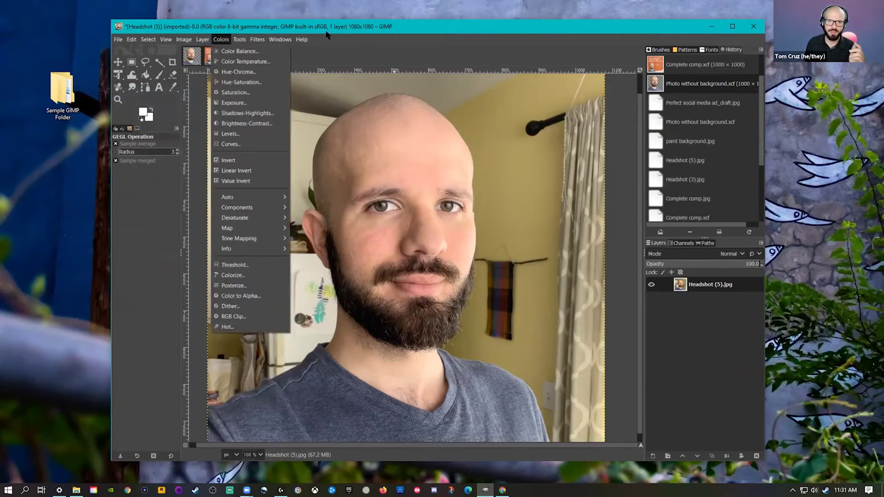
mouse_move(251, 39)
left_click(420, 54)
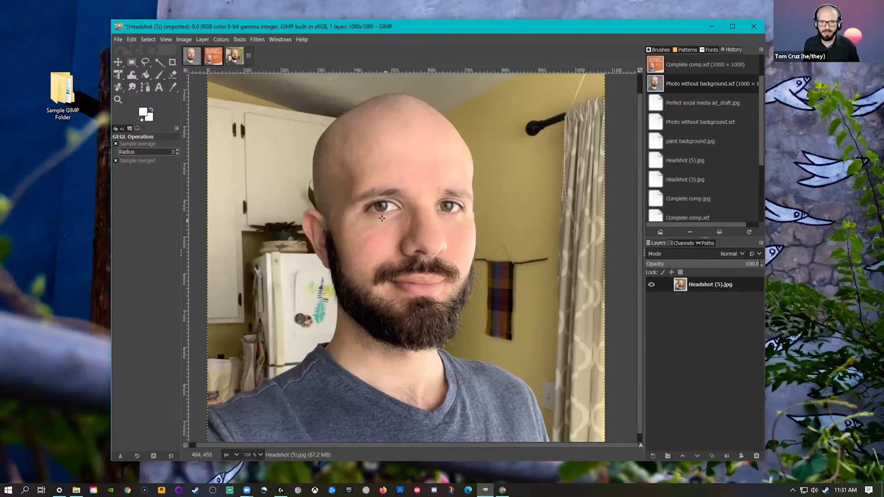
Activate the Healing tool over the face at 200% zoom and choose the round 2. Hardness 075 brush
scroll(382, 218, "up", 1)
scroll(433, 139, "up", 1)
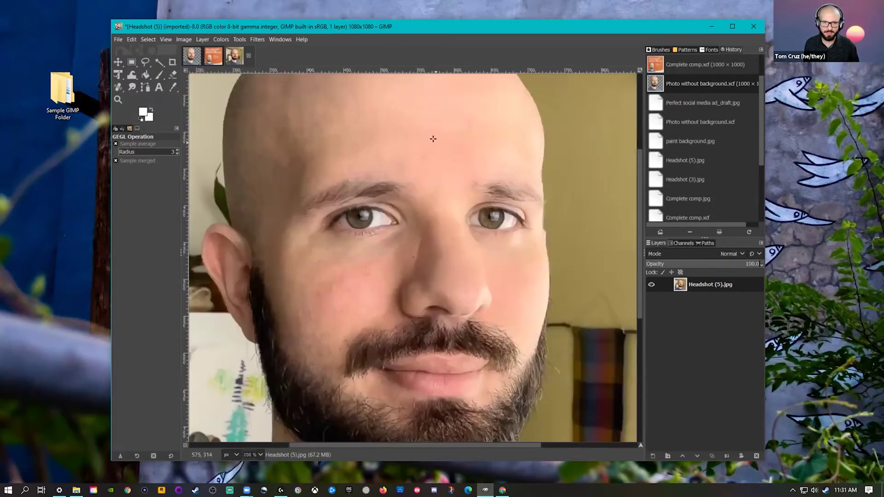
scroll(388, 255, "up", 1)
scroll(386, 256, "down", 1)
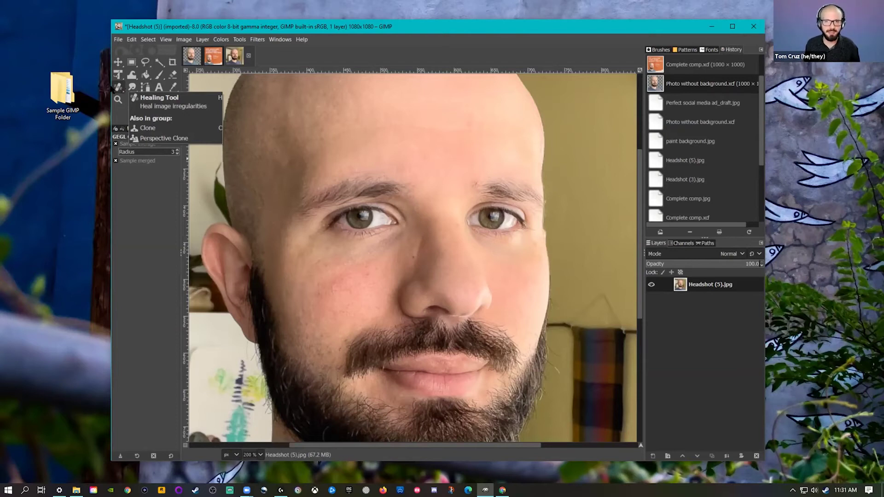
left_click(113, 87)
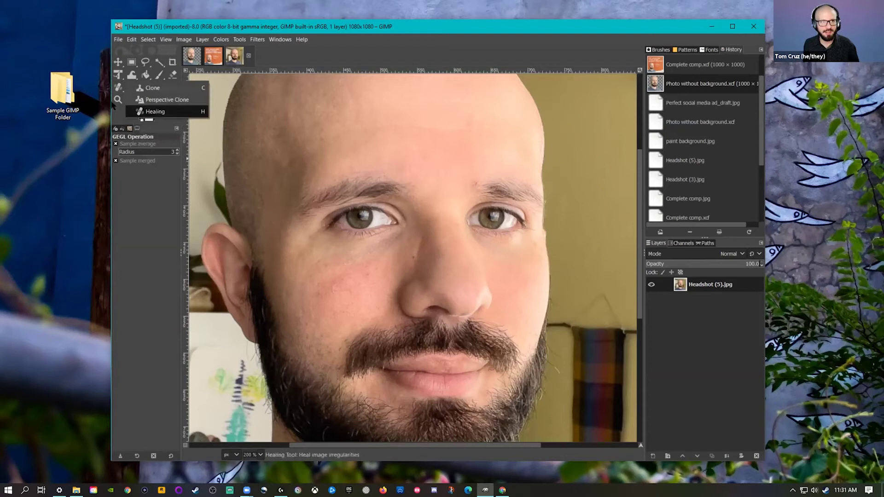
left_click(148, 266)
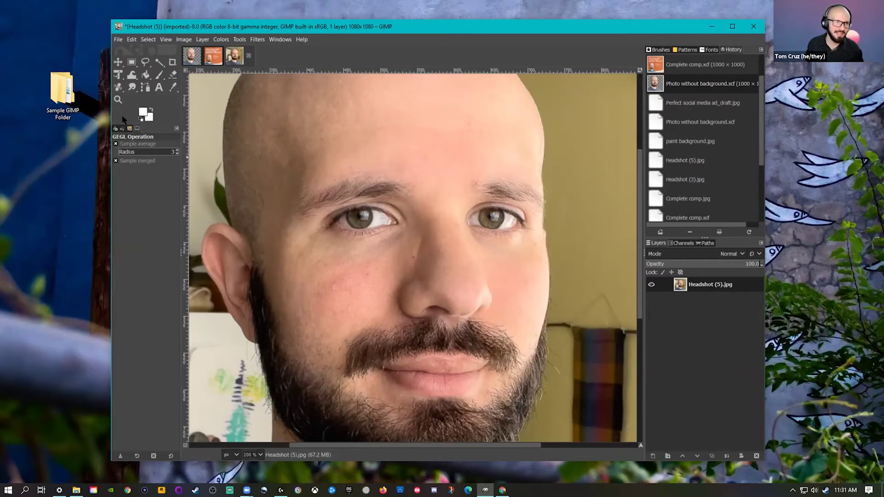
left_click(120, 87)
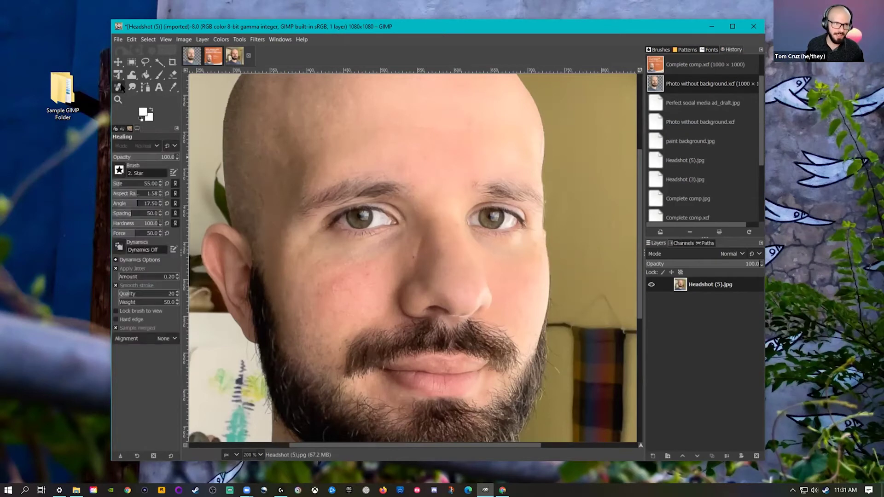
left_click(119, 171)
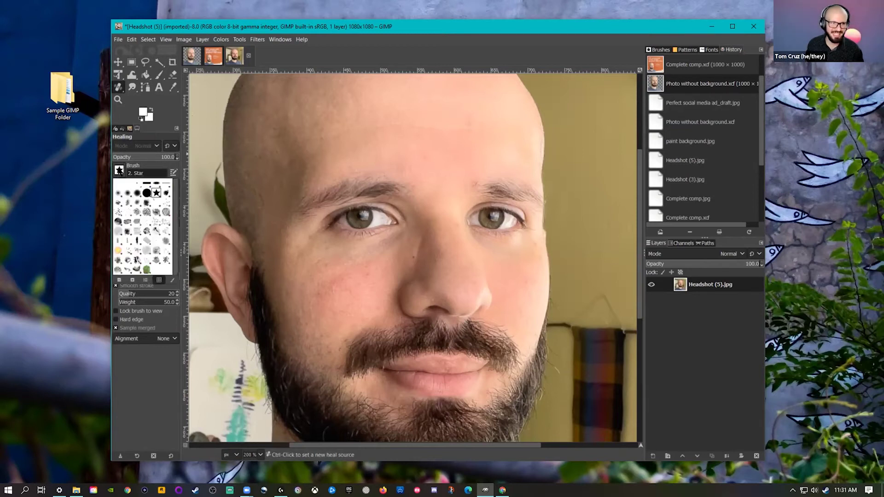
left_click(136, 194)
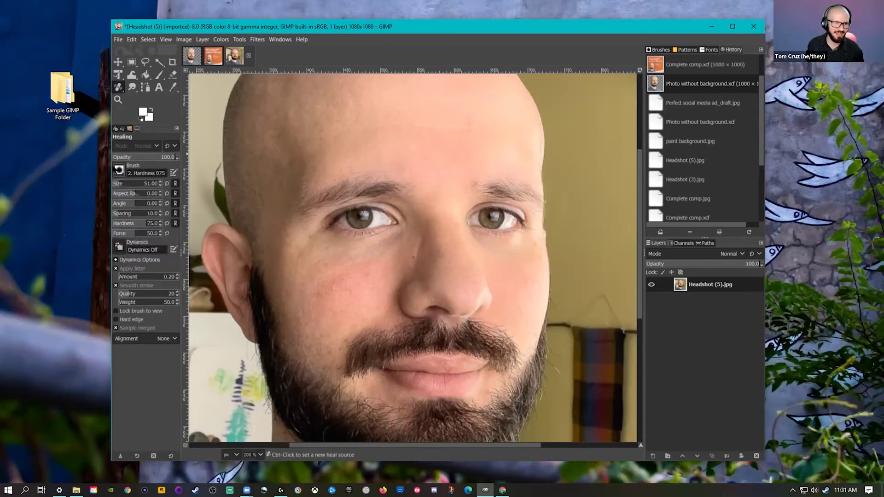
left_click(119, 170)
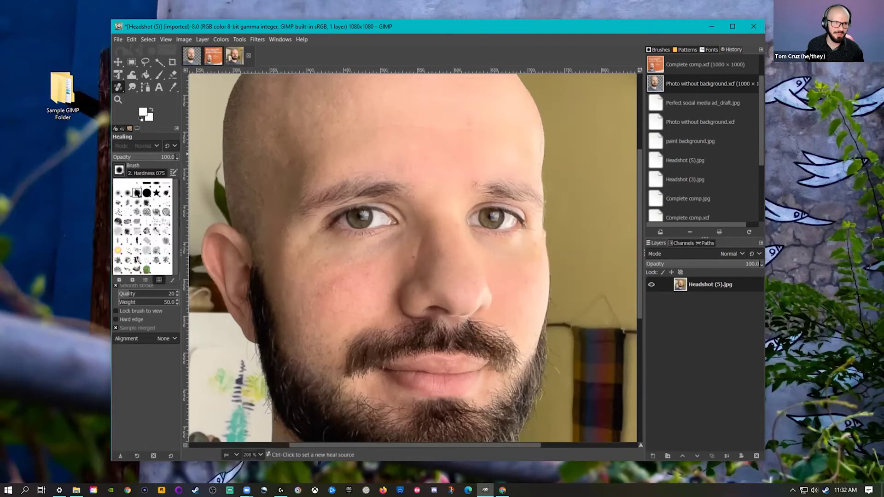
left_click(121, 170)
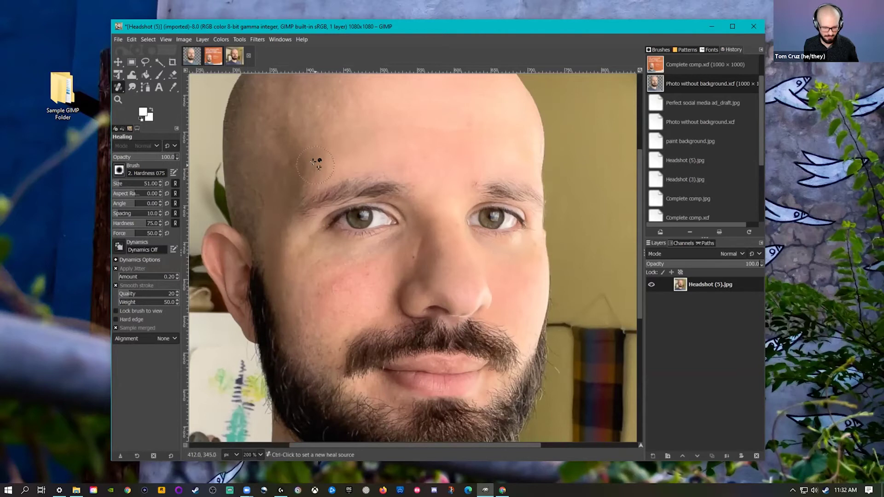
Set the heal source on the clear forehead skin above the eyebrow and reduce the healing brush size to 34
key("ctrl")
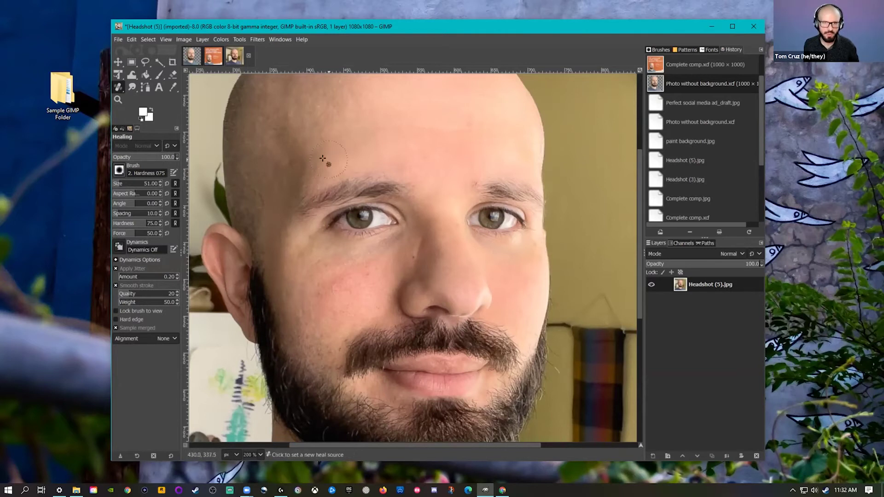
left_click(354, 151)
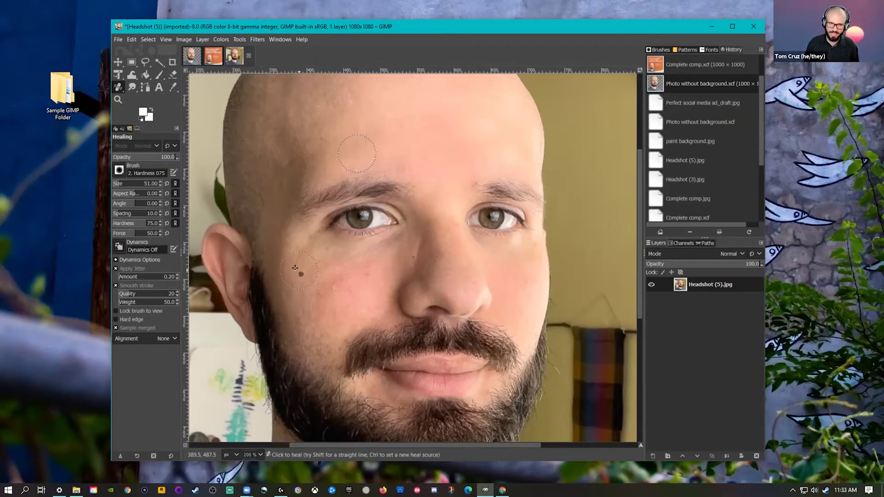
key("bracketleft")
key("bracketleft")
key("bracketleft")
key("bracketleft")
key("bracketleft")
key("bracketleft")
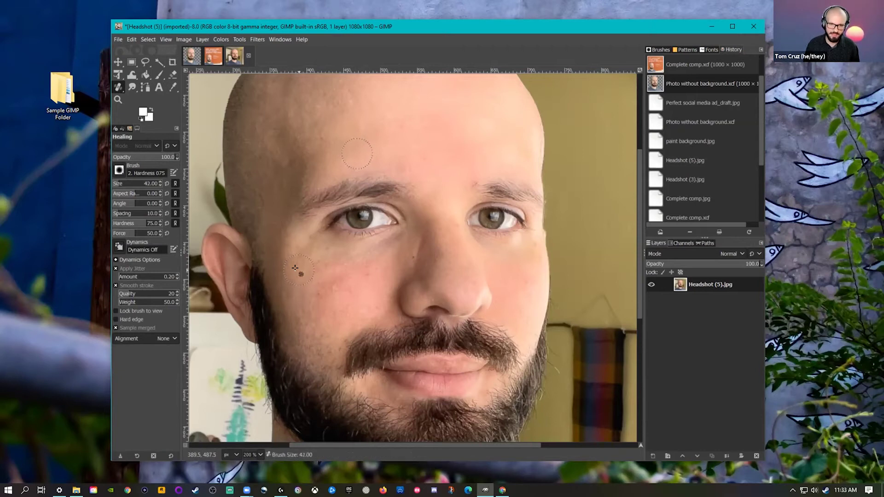
key("bracketleft")
key("bracketleft")
key("bracketleft")
key("bracketleft")
key("bracketleft")
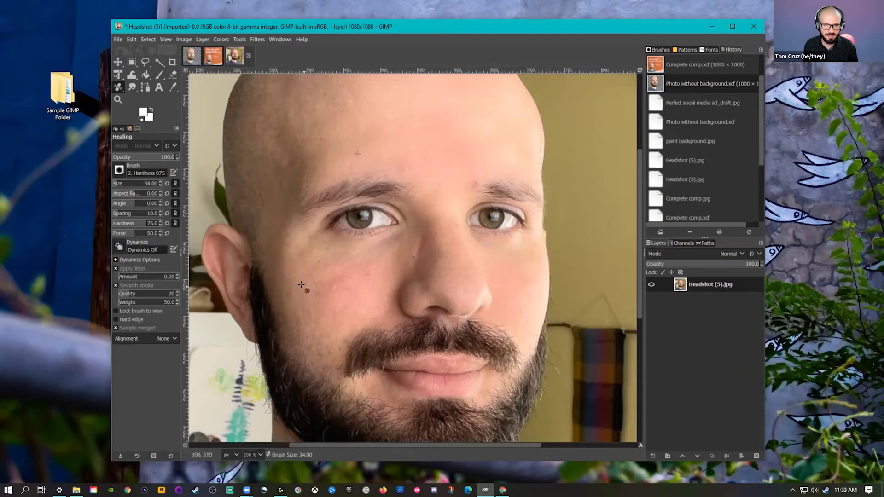
Set a new heal source on clear cheek skin near the beard line and heal the blemish beside it
key("ctrl")
left_click(293, 278, "ctrl")
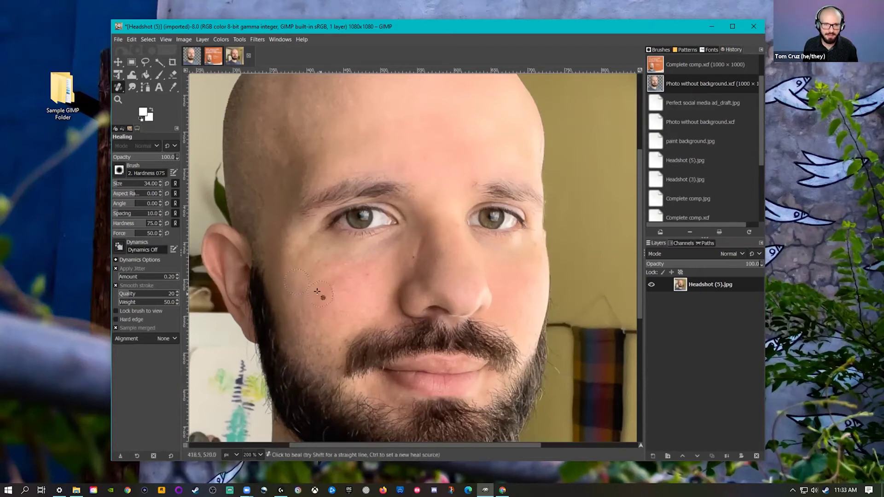
left_click(320, 293)
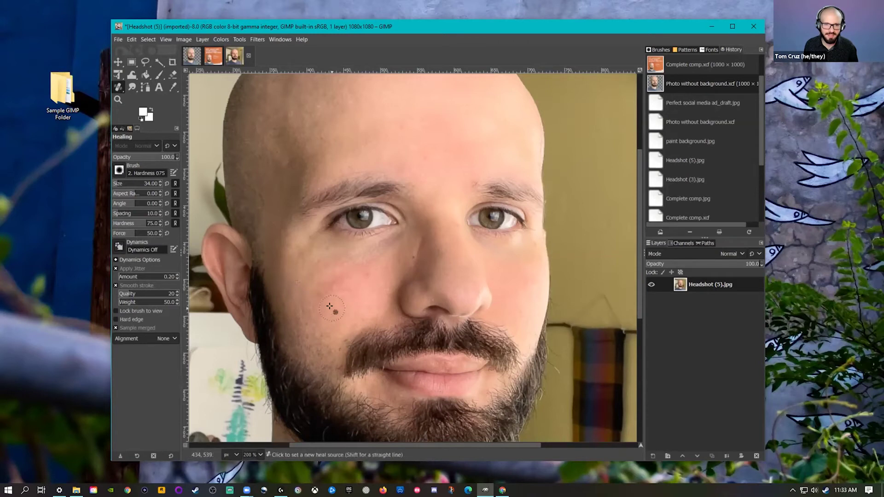
Set the heal source on the forehead skin above the eyebrow
key("ctrl")
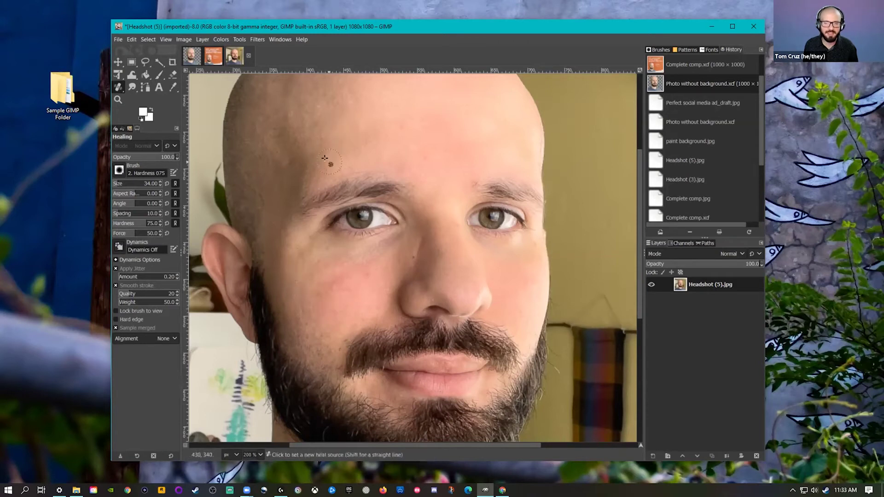
left_click(337, 153, "ctrl")
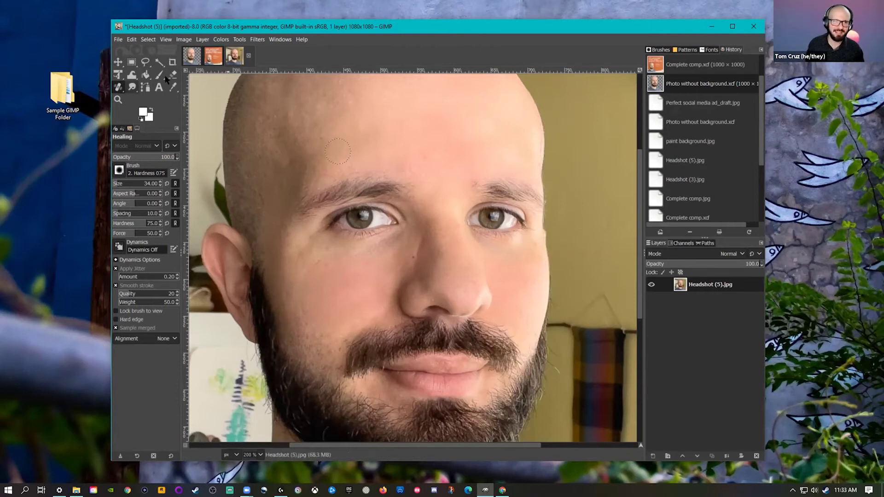
key("ctrl")
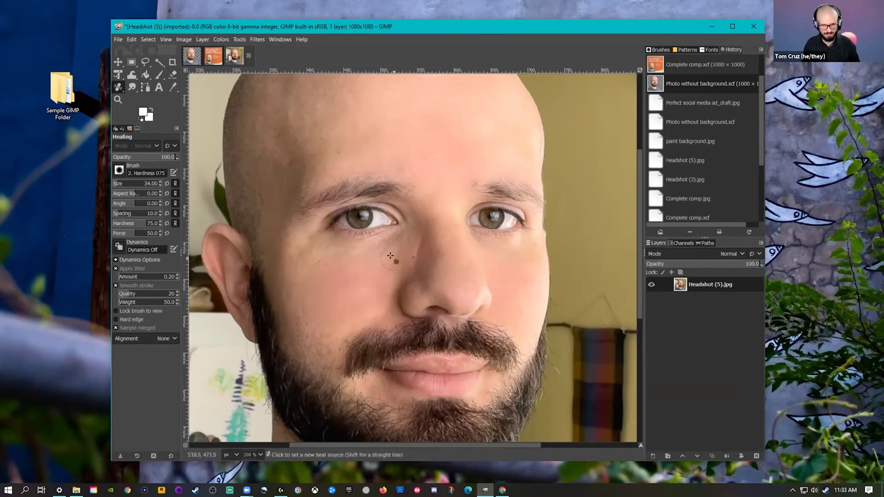
key("shift")
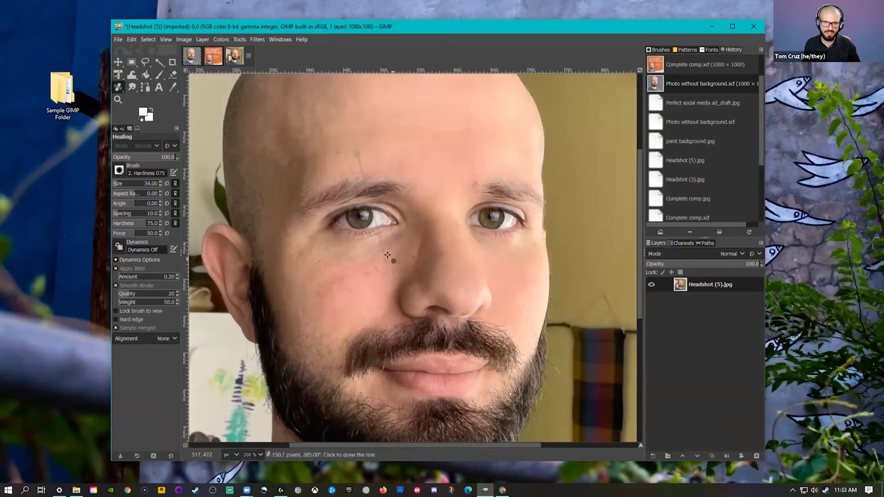
key("ctrl")
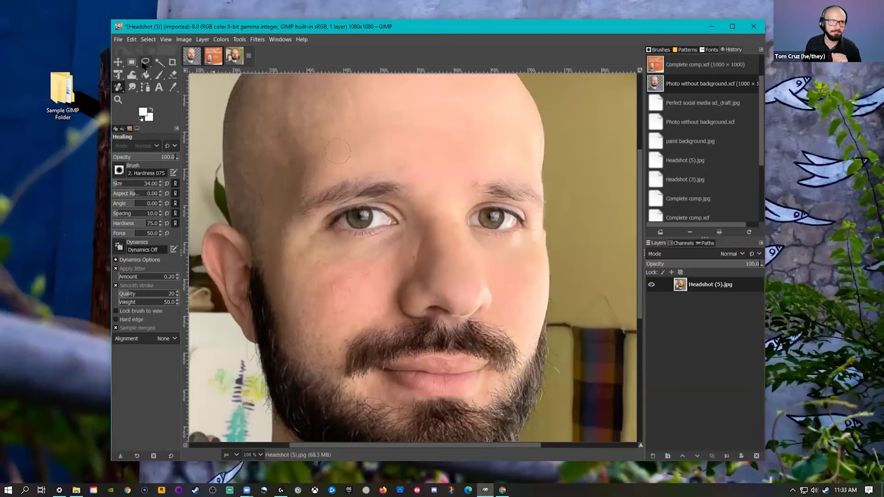
Show the photo at 100% zoom and activate the Foreground Select tool
scroll(537, 277, "down", 1)
scroll(537, 276, "down", 1)
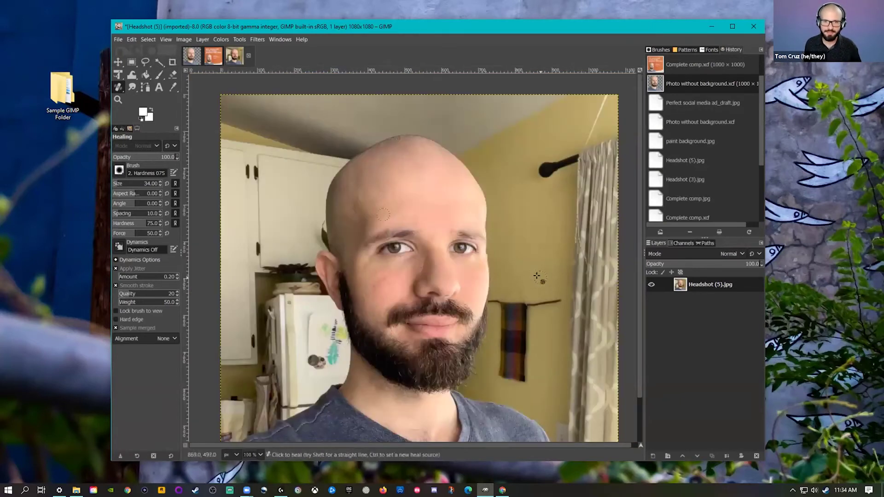
scroll(537, 276, "down", 2)
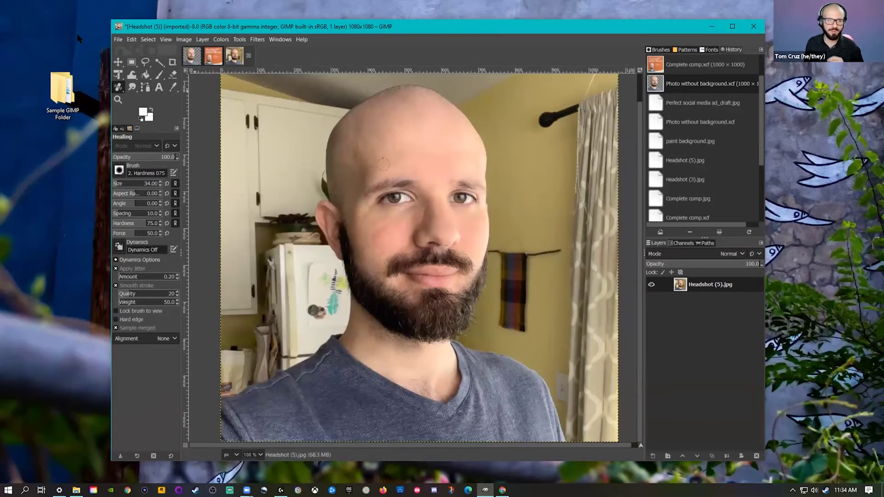
left_click(145, 63)
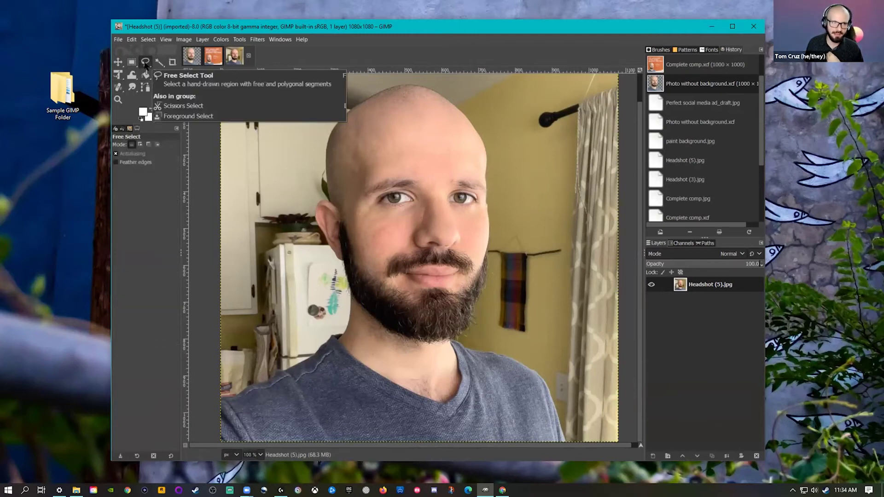
right_click(145, 63)
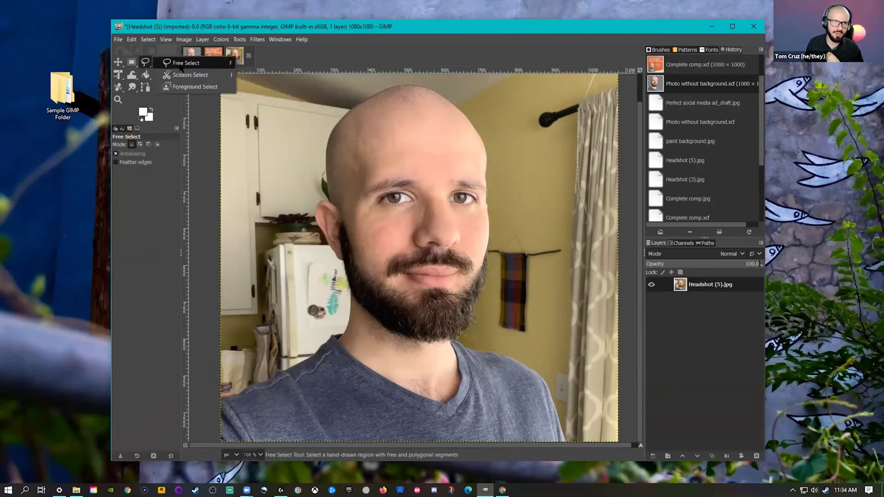
left_click(198, 86)
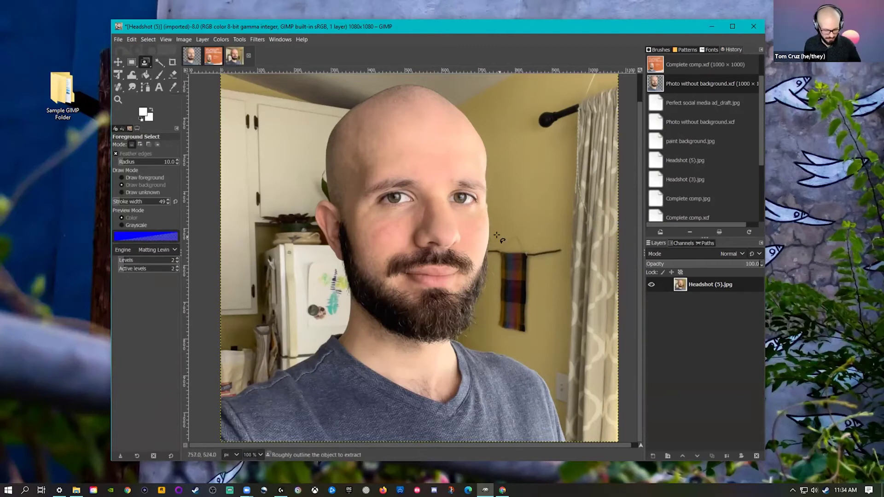
Roughly outline the head and shoulders, looping below the image edge, and accept the closed outline for refinement
key("minus")
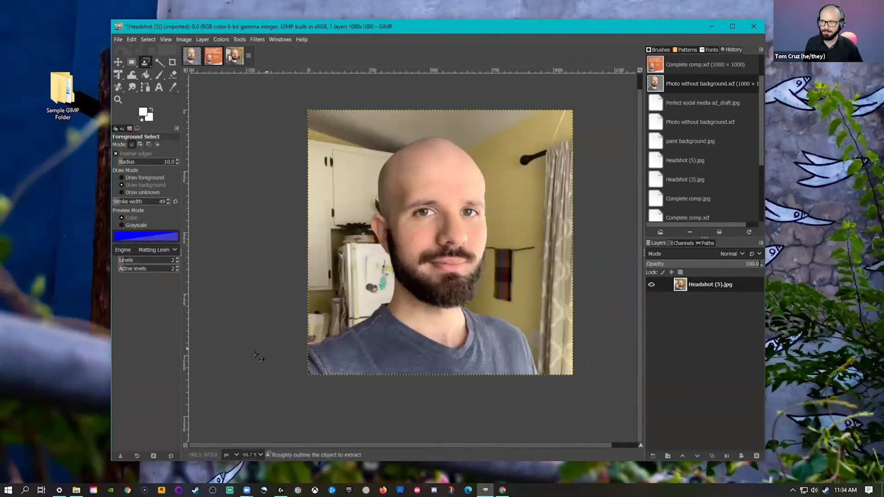
left_click(301, 345)
mouse_move(305, 343)
left_mouse_down()
mouse_move(353, 323)
mouse_move(386, 289)
mouse_move(389, 273)
mouse_move(367, 216)
mouse_move(397, 137)
mouse_move(430, 129)
mouse_move(461, 139)
mouse_move(490, 190)
mouse_move(491, 266)
mouse_move(477, 311)
mouse_move(515, 321)
mouse_move(545, 375)
mouse_move(531, 391)
mouse_move(474, 410)
mouse_move(313, 426)
mouse_move(301, 407)
mouse_move(300, 346)
left_mouse_up()
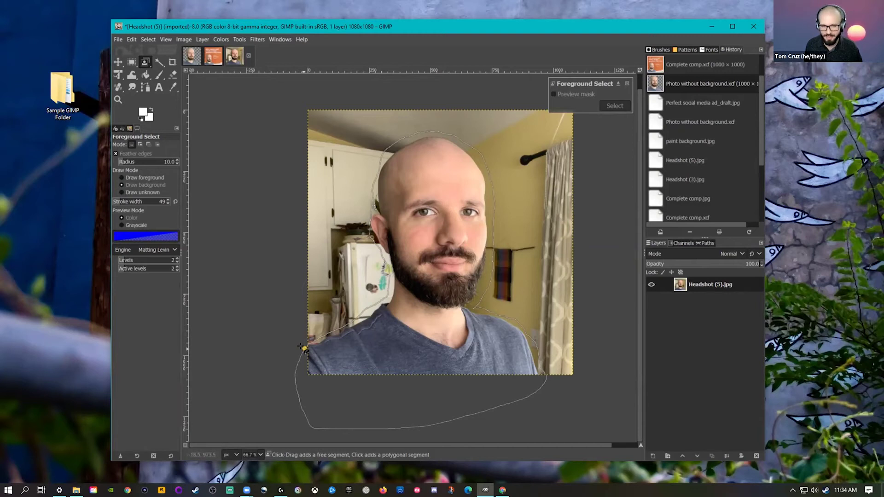
left_click_drag(300, 347, 304, 348)
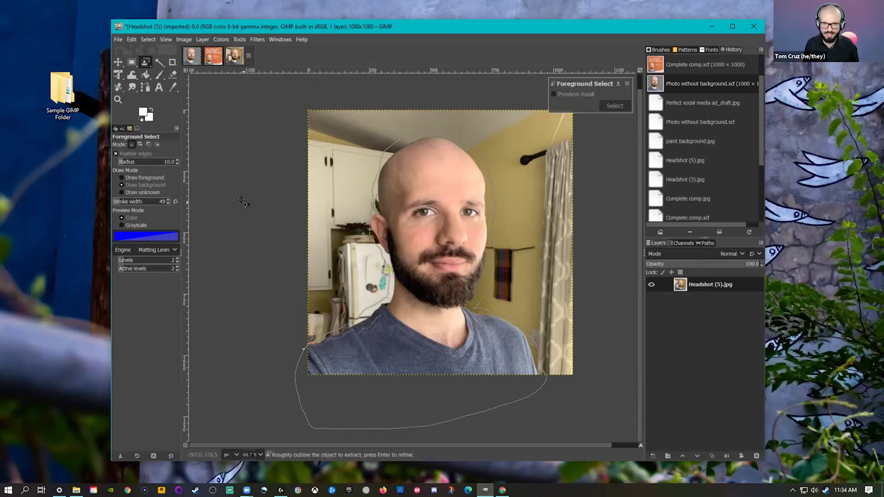
key("Return")
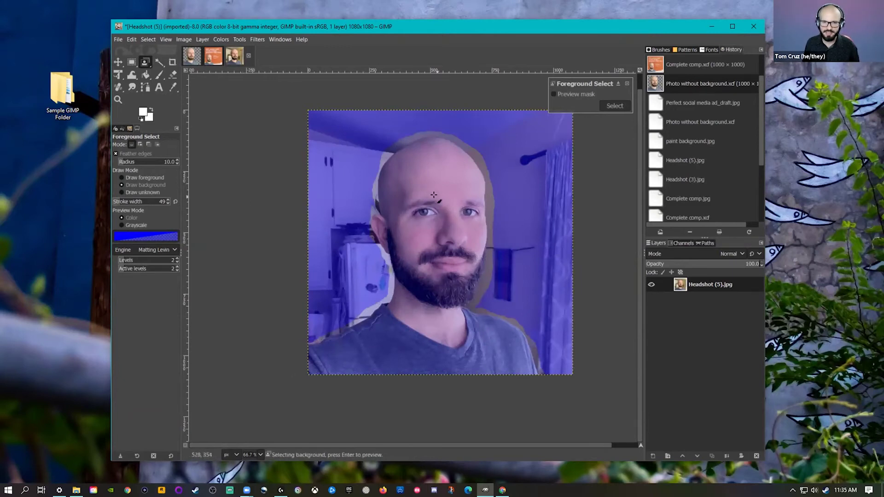
Preview the mask of the rough outline, then turn the mask preview off
scroll(434, 196, "up", 1)
scroll(434, 196, "down", 1)
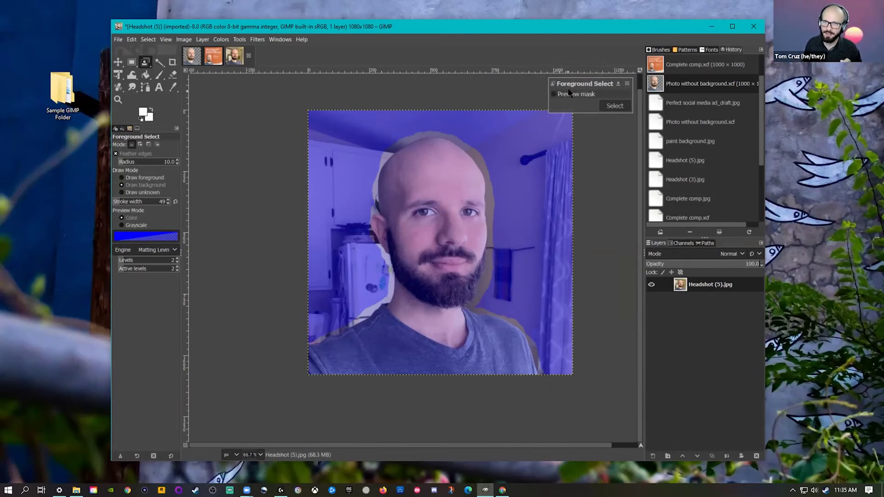
left_click(554, 93)
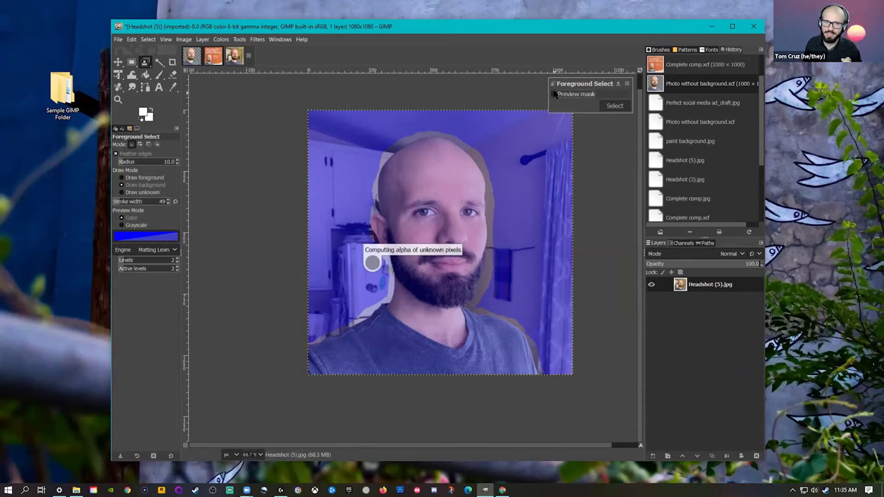
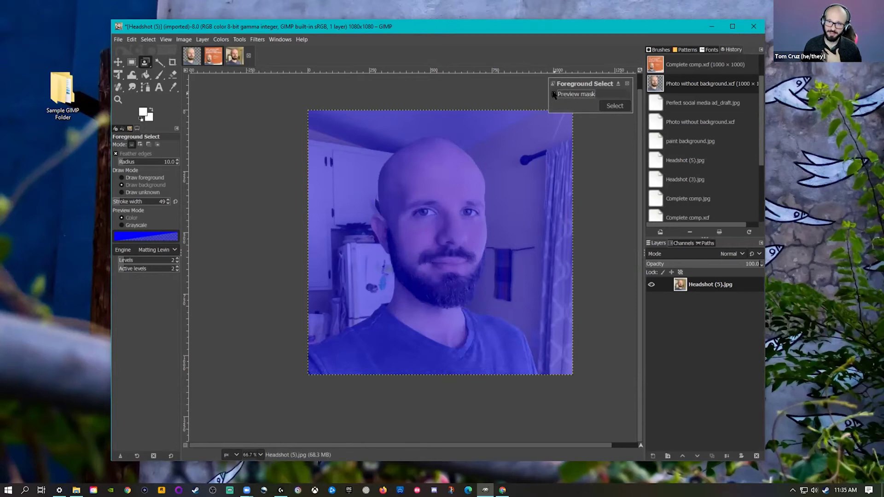
left_click(553, 94)
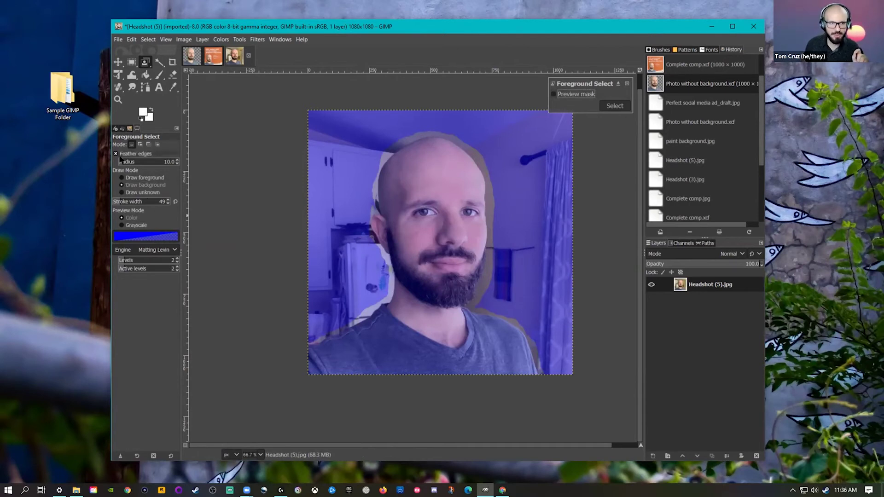
Set the draw mode to foreground, enlarge the stroke width and mark a first spot on the forehead
left_click(122, 177)
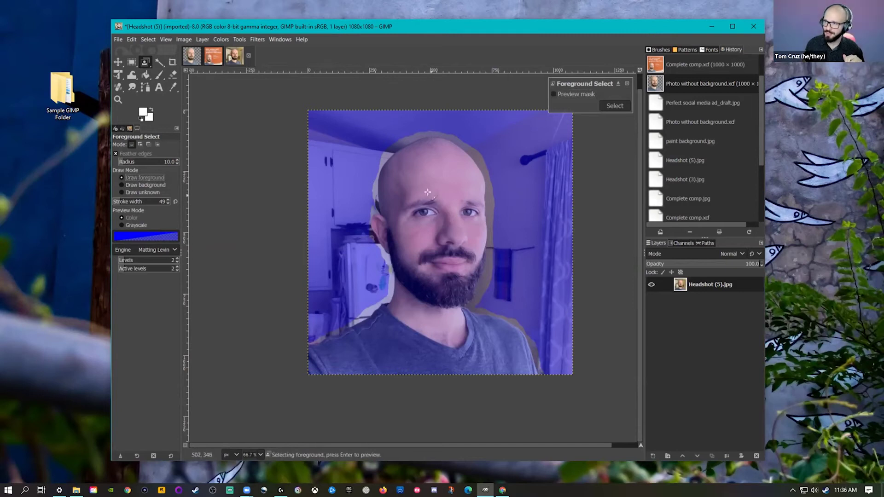
key("bracketright")
key("bracketright")
key("bracketright")
key("bracketright")
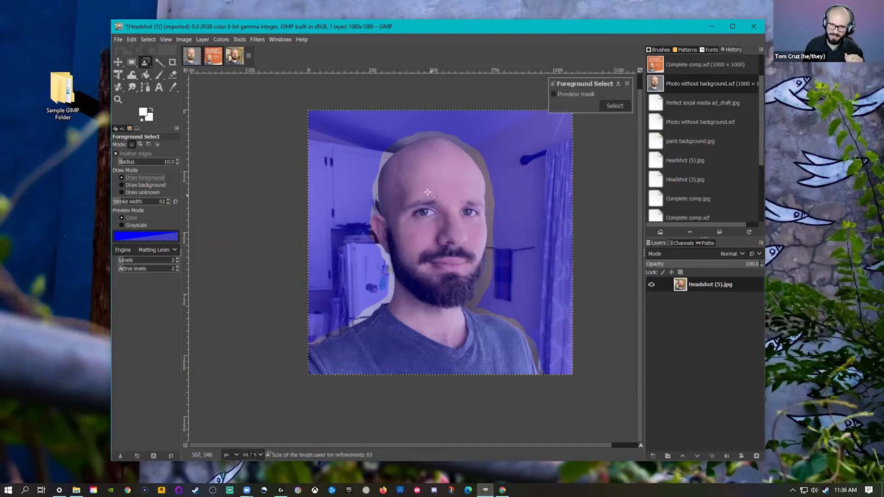
left_click_drag(418, 197, 424, 195)
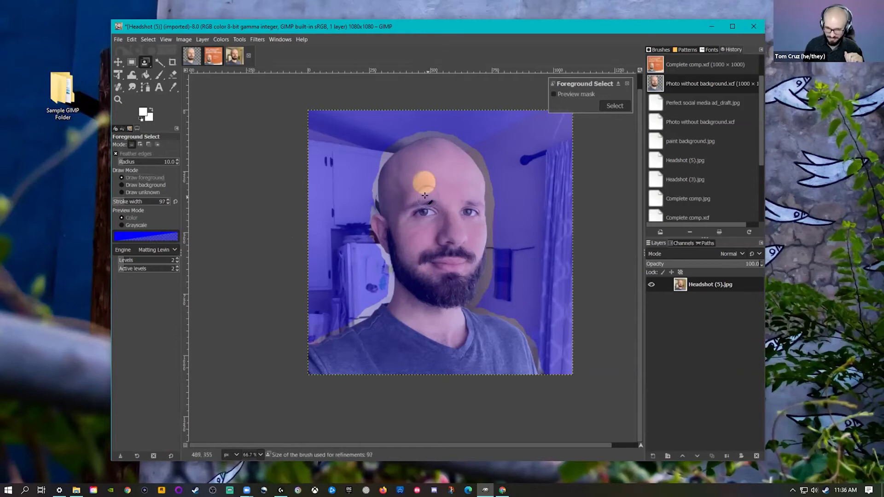
Increase the stroke width to 329 and mark the face from the forehead to the chin as foreground
key("bracketright")
key("bracketright")
key("bracketright")
key("bracketright")
key("bracketright")
key("bracketright")
key("bracketright")
key("bracketright")
key("bracketright")
key("bracketright")
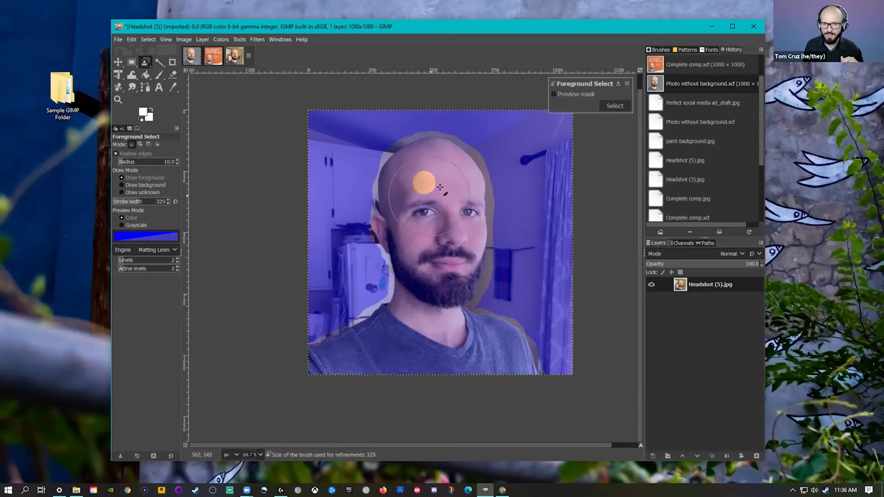
left_click(426, 195)
left_click_drag(428, 196, 439, 249)
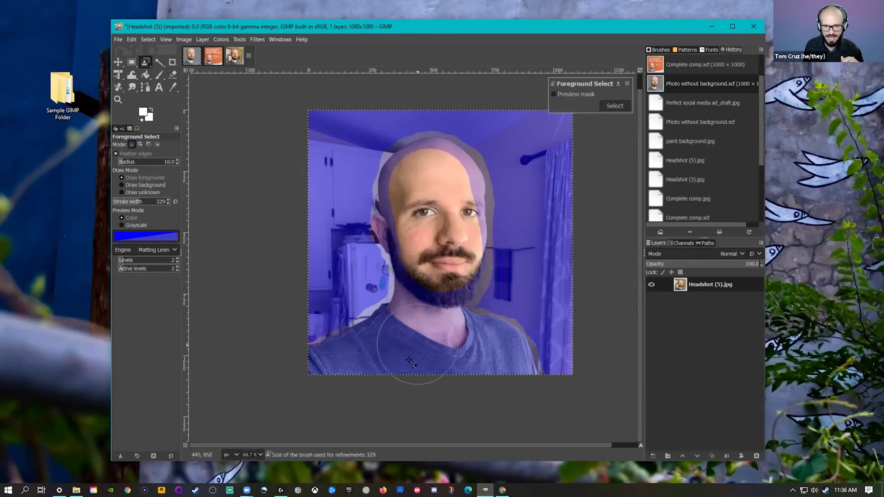
Mark the shirt, lower neck and the remaining middle of the face as foreground with the wide stroke
left_click(324, 388)
mouse_move(325, 387)
left_mouse_down()
mouse_move(398, 353)
mouse_move(468, 354)
mouse_move(485, 373)
left_mouse_up()
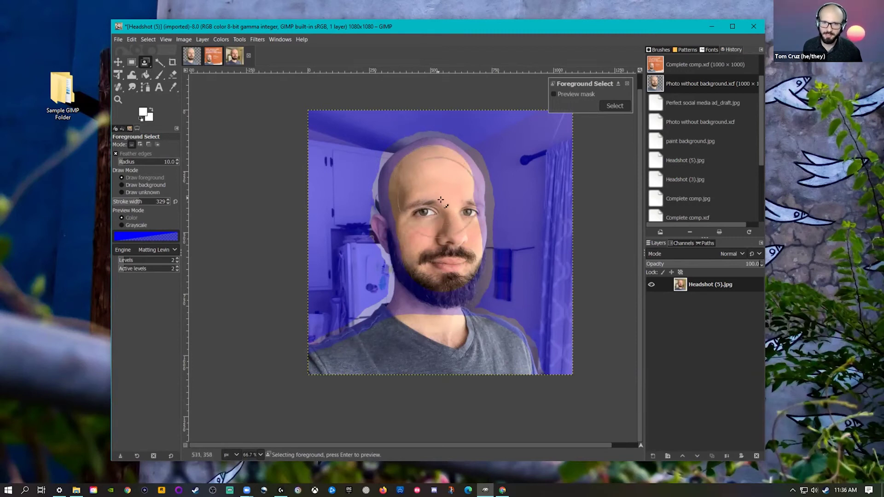
left_click(441, 233)
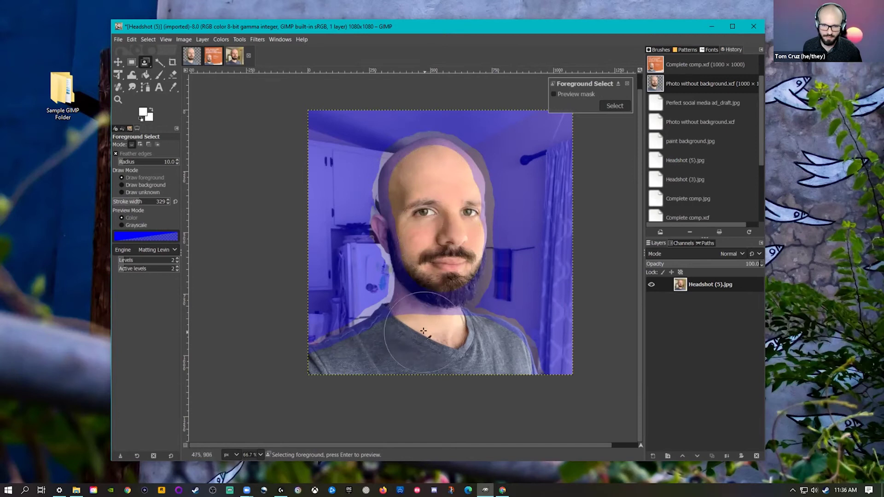
left_click_drag(401, 355, 335, 388)
Reduce the stroke width to 245 and mark the beard, upper neck, cheek and top of the head as foreground
key("bracketleft")
key("bracketleft")
key("bracketleft")
key("bracketleft")
key("bracketleft")
key("bracketleft")
key("bracketleft")
key("bracketleft")
key("bracketleft")
key("bracketleft")
key("bracketleft")
key("bracketleft")
key("bracketleft")
key("bracketleft")
key("bracketleft")
key("bracketleft")
key("bracketleft")
key("bracketleft")
key("bracketleft")
key("bracketleft")
key("bracketleft")
key("bracketleft")
key("bracketleft")
key("bracketleft")
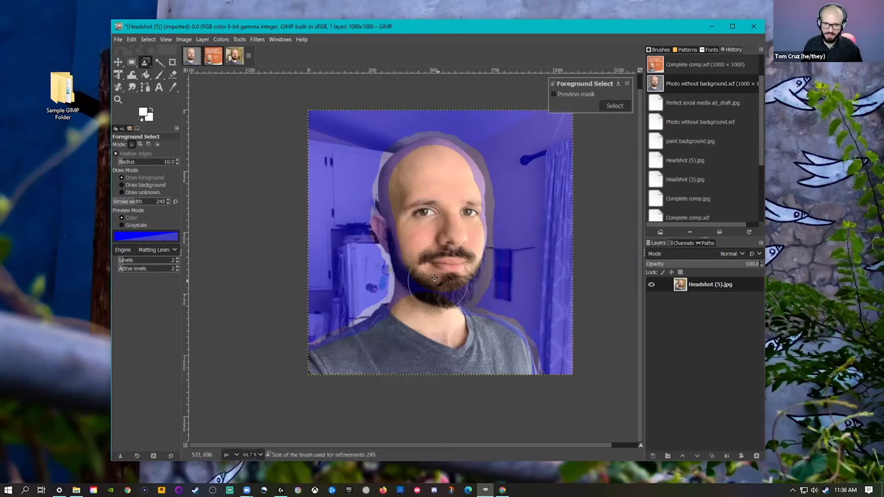
mouse_move(441, 276)
left_mouse_down()
mouse_move(460, 295)
mouse_move(418, 287)
mouse_move(446, 290)
left_mouse_up()
left_click_drag(417, 211, 425, 297)
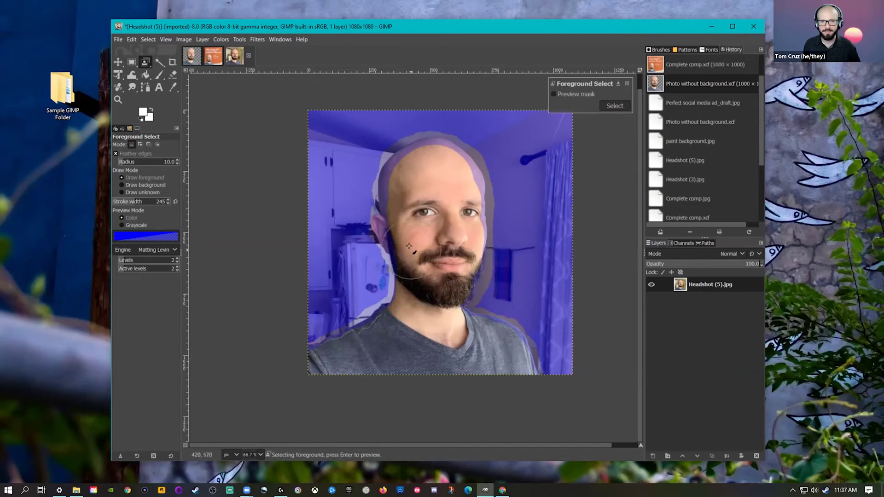
mouse_move(405, 189)
left_mouse_down()
mouse_move(435, 165)
mouse_move(448, 175)
mouse_move(445, 187)
left_mouse_up()
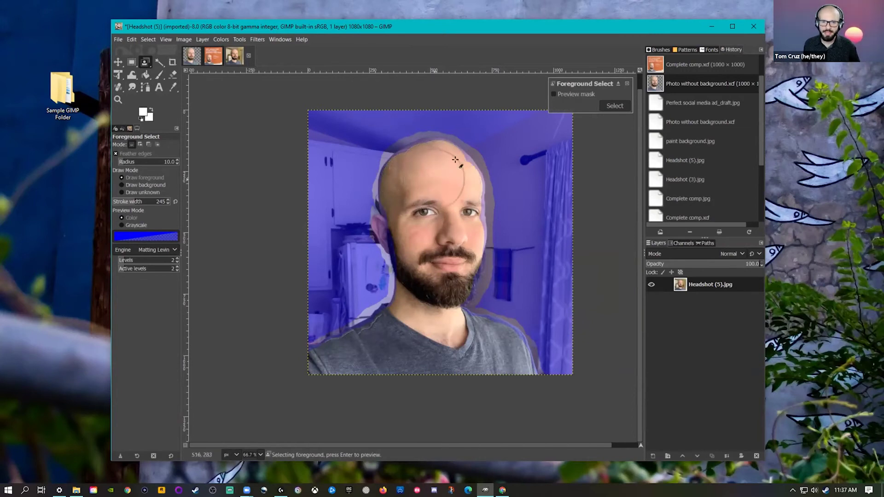
Set the stroke width to 53 and mark the cheek and beard edge on the image-right side of the face as foreground
scroll(465, 177, "up", 1)
scroll(469, 162, "up", 1)
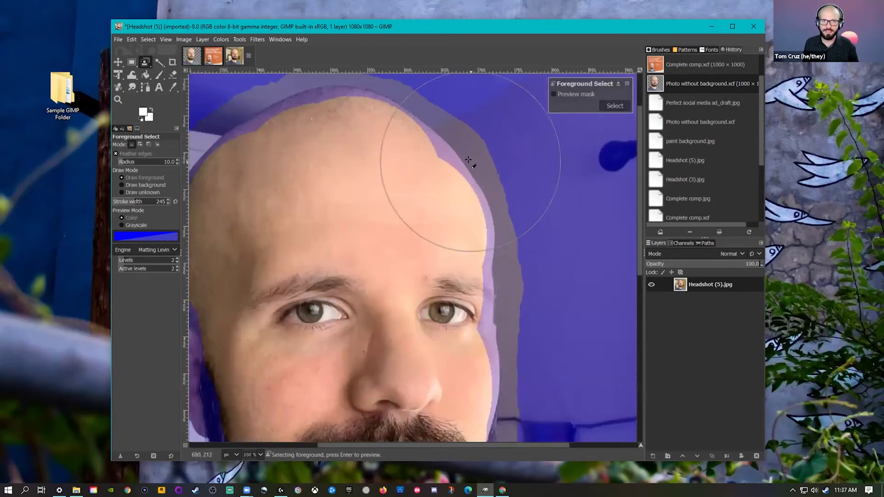
scroll(468, 159, "up", 1)
key("bracketleft")
key("bracketleft")
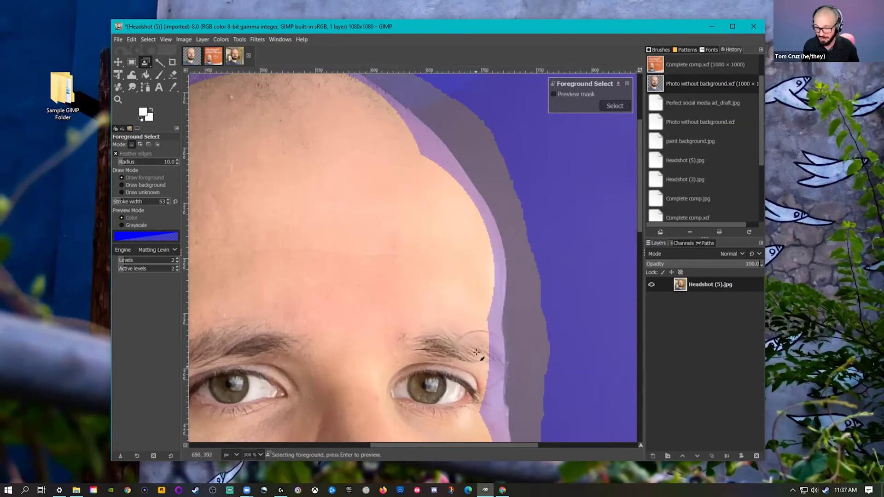
scroll(474, 345, "down", 4)
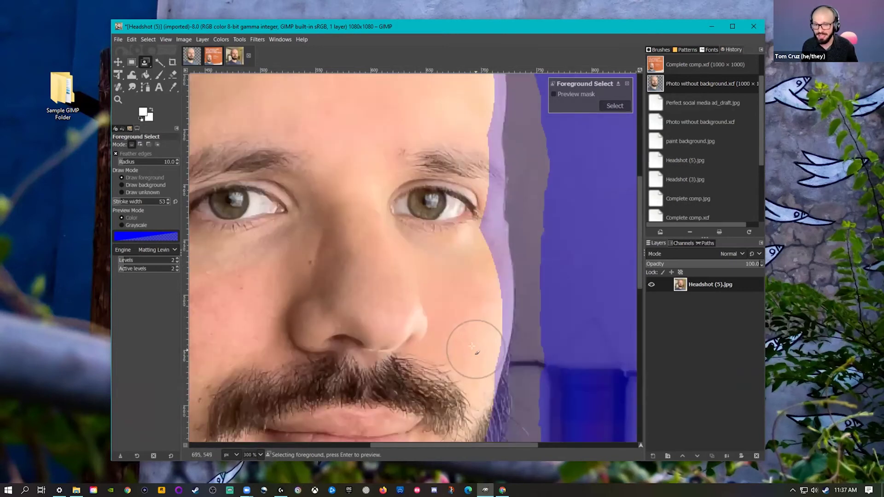
scroll(474, 347, "down", 4)
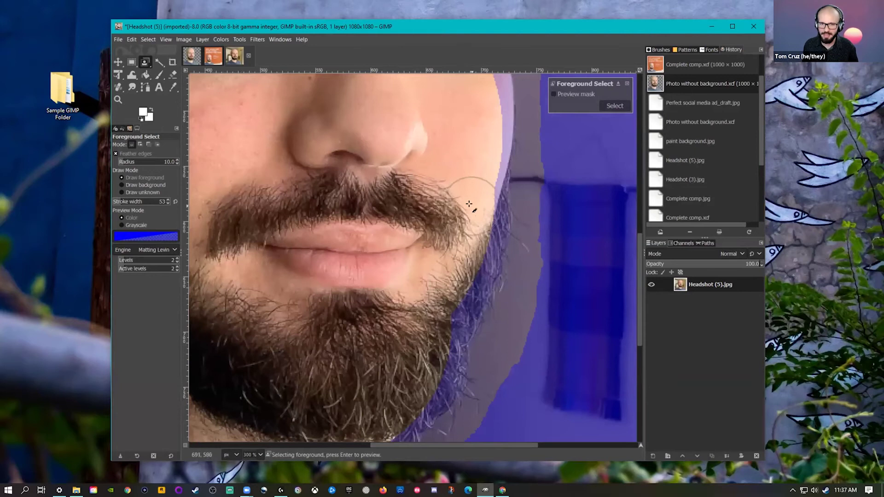
scroll(469, 203, "down", 4)
scroll(469, 204, "up", 4)
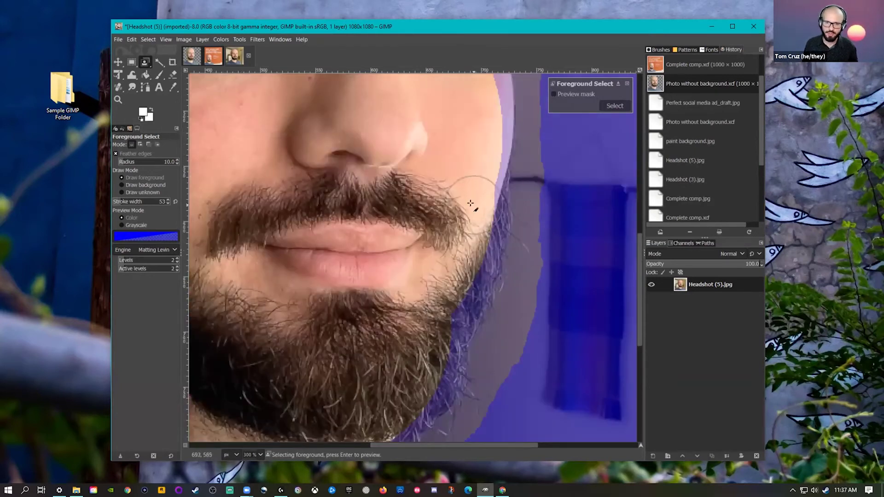
scroll(470, 203, "down", 3)
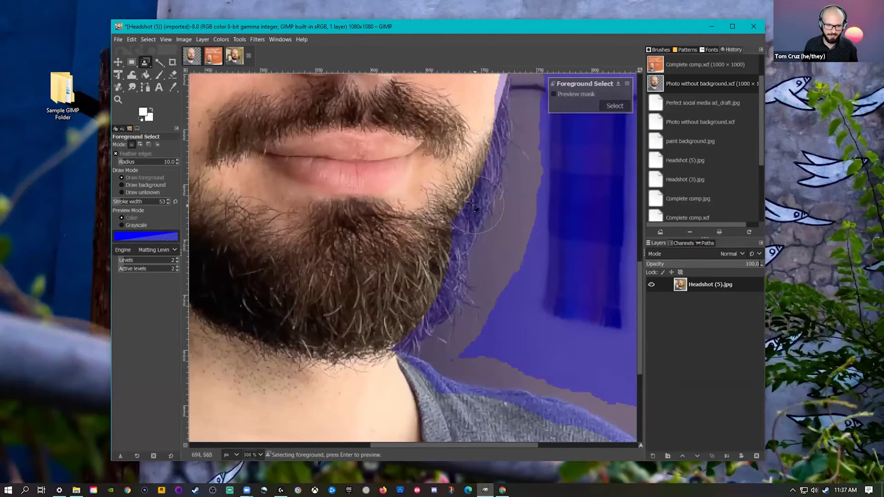
scroll(471, 203, "left", 3)
scroll(471, 203, "right", 3)
scroll(471, 203, "left", 3)
scroll(471, 203, "right", 3)
scroll(471, 203, "left", 3)
scroll(471, 203, "right", 3)
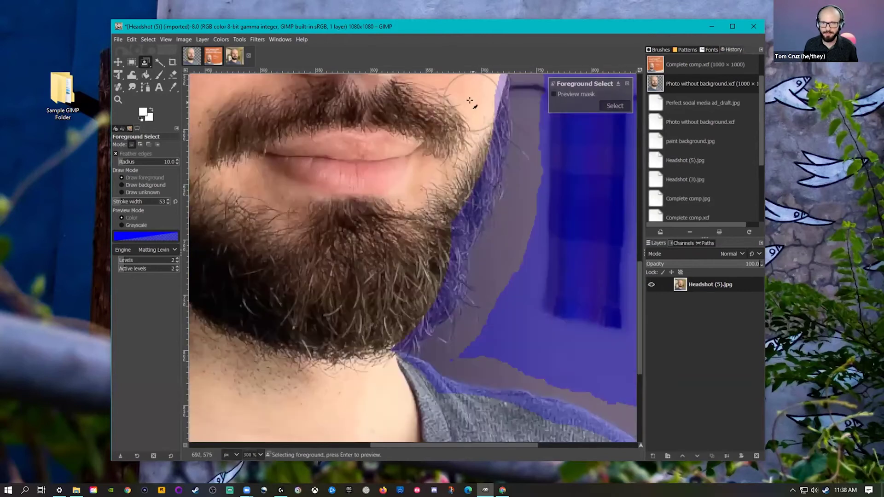
mouse_move(469, 99)
left_mouse_down()
mouse_move(463, 174)
mouse_move(425, 274)
mouse_move(406, 304)
mouse_move(369, 309)
left_mouse_up()
Mark the visible ear, the sideburn and the side of the head just above the ear as foreground
scroll(449, 146, "down", 4)
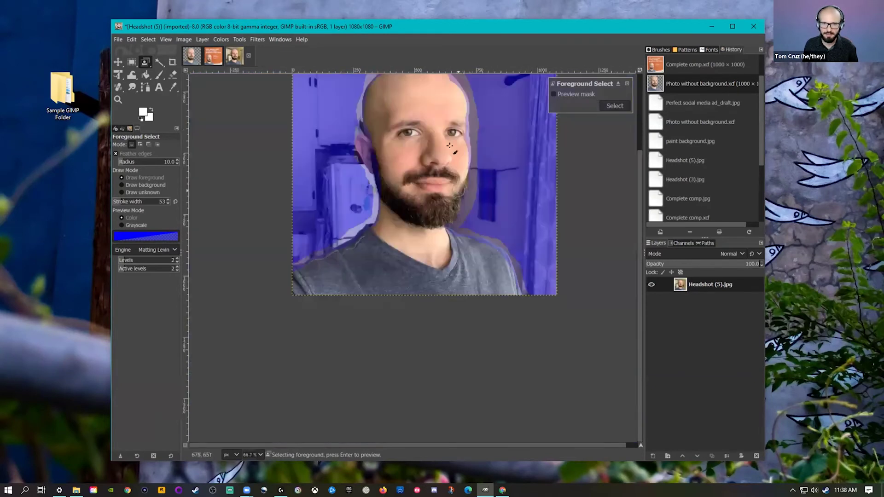
scroll(340, 94, "up", 2)
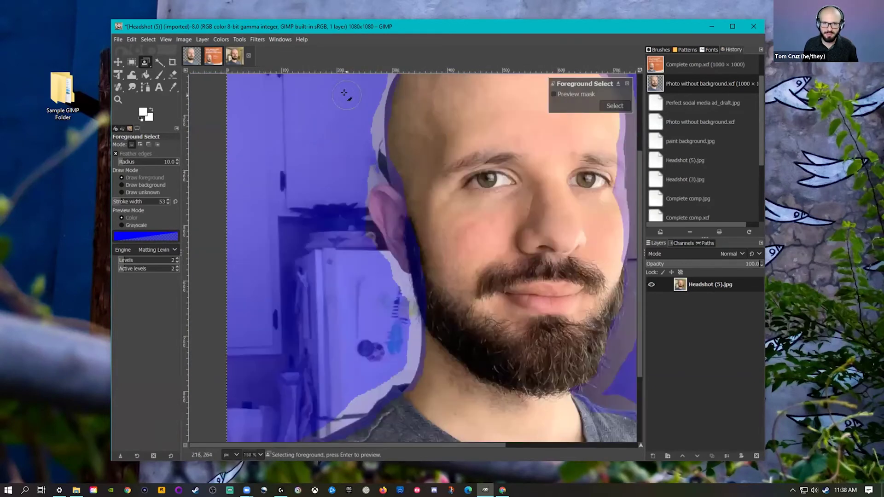
scroll(344, 94, "up", 1)
mouse_move(395, 238)
left_mouse_down()
mouse_move(424, 261)
mouse_move(460, 389)
left_mouse_up()
left_click_drag(411, 276, 439, 316)
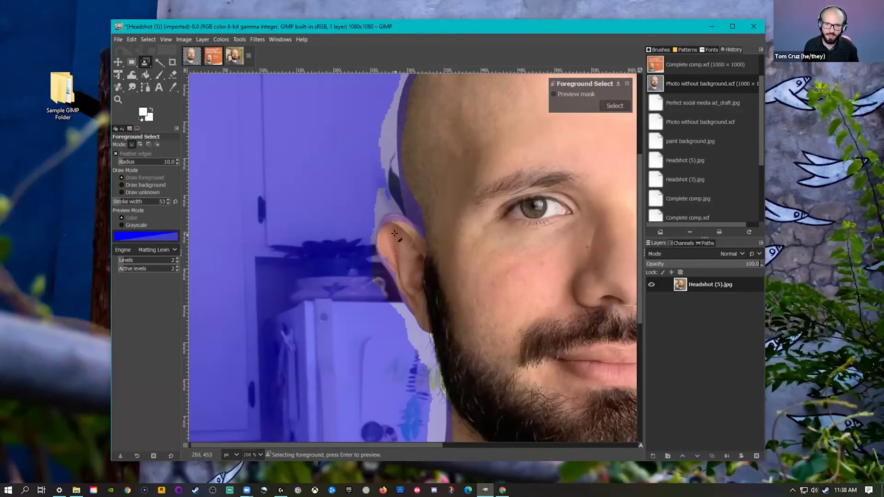
left_click_drag(423, 197, 430, 227)
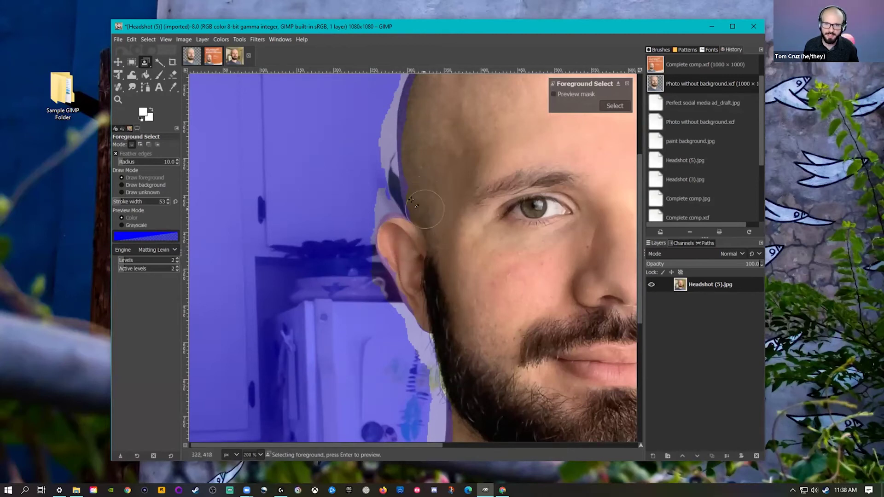
Mark the image-right shoulder of the shirt and the temple and cheek edge above it as foreground
scroll(411, 199, "down", 2)
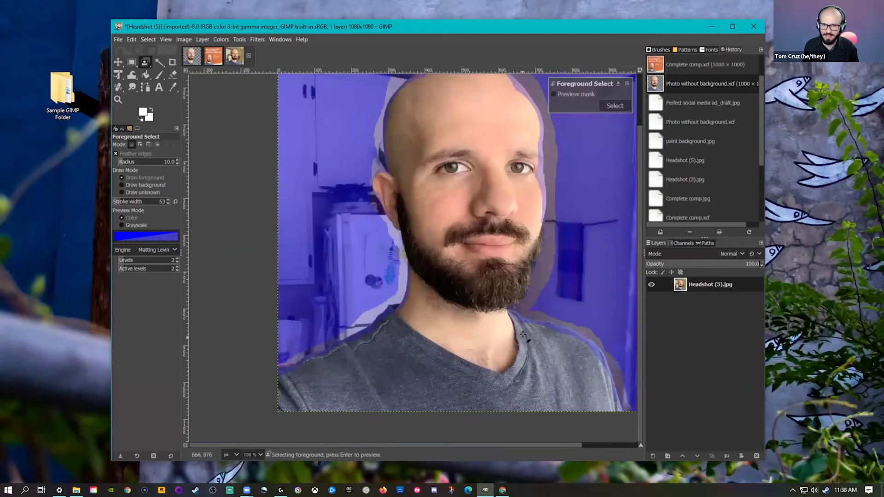
left_click_drag(544, 335, 596, 361)
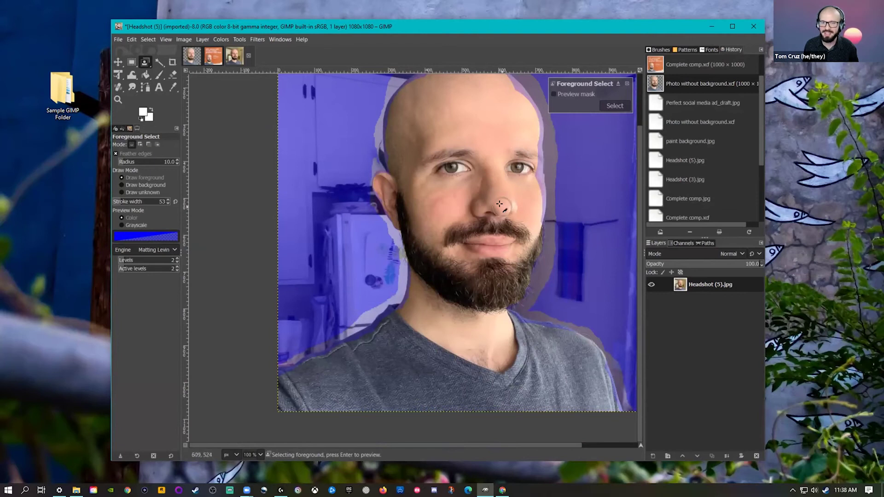
scroll(500, 204, "up", 2)
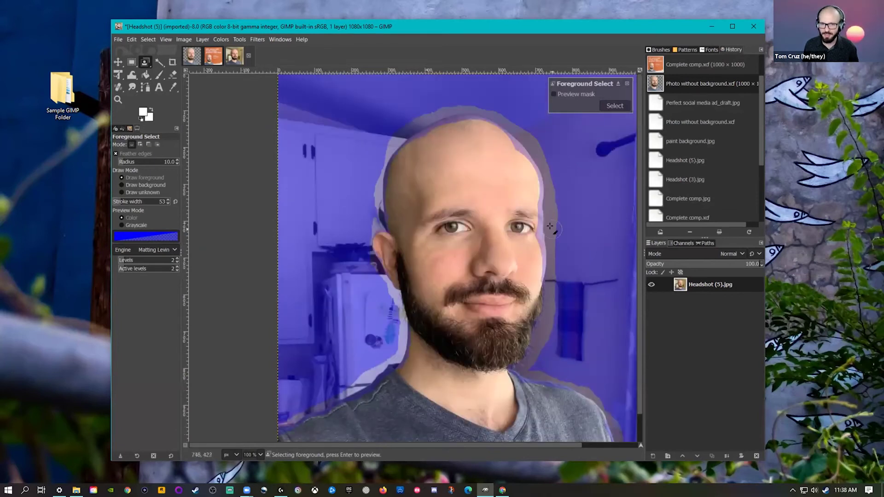
scroll(550, 225, "up", 1)
left_click_drag(520, 188, 520, 302)
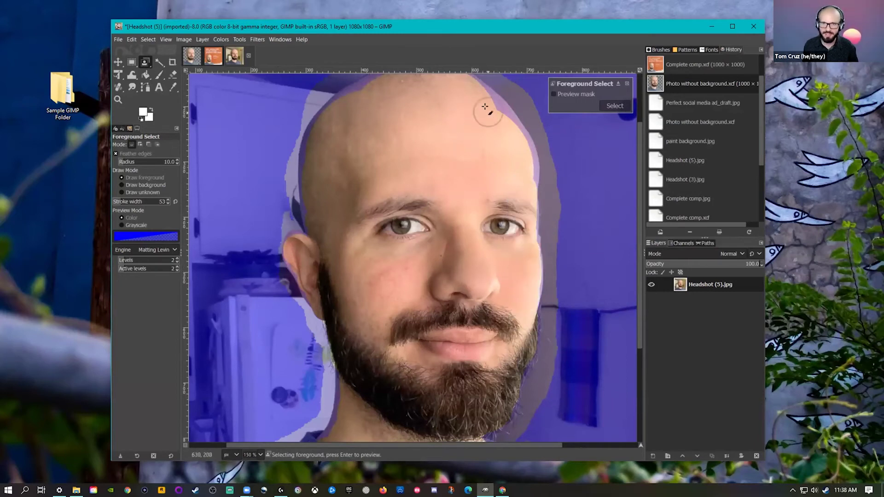
Switch the draw mode to unknown and paint over the stray beard edge beside the refrigerator
scroll(404, 191, "up", 3)
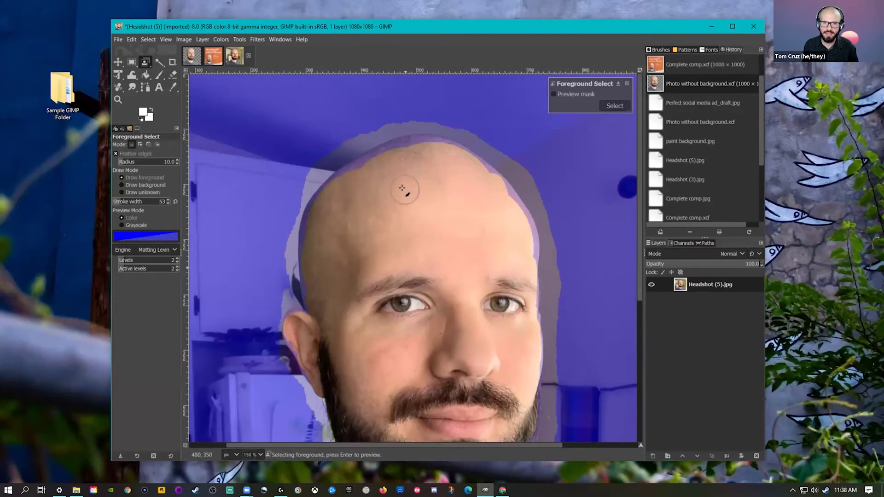
scroll(402, 189, "down", 3)
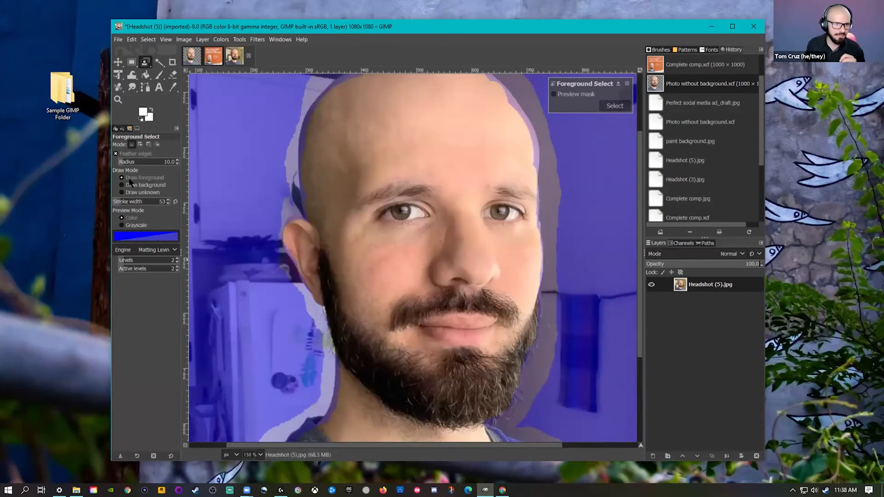
left_click(122, 192)
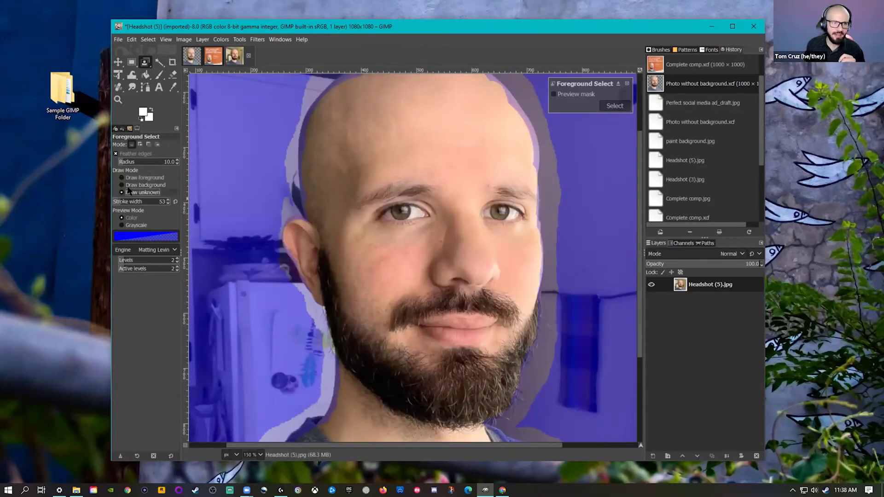
mouse_move(308, 322)
left_mouse_down()
mouse_move(314, 353)
mouse_move(299, 325)
left_mouse_up()
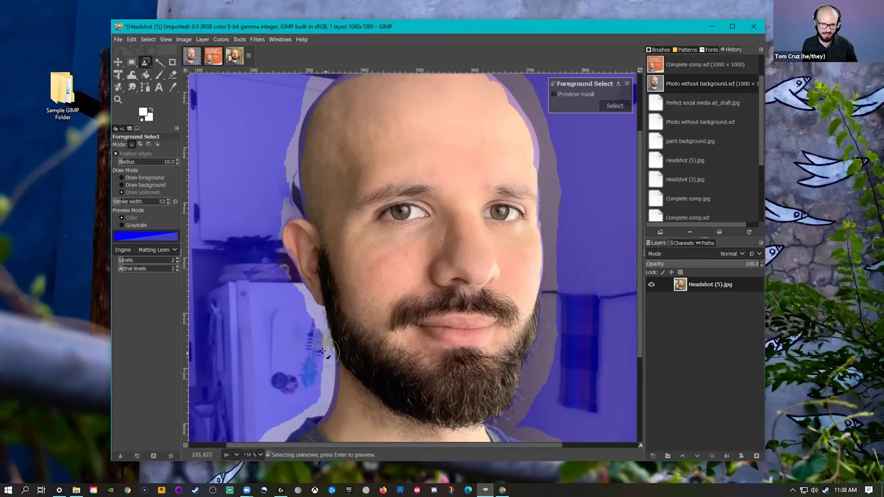
Switch the draw mode to background with a stroke width of 137 and paint along the upper image-left side of the head
scroll(430, 256, "down", 1)
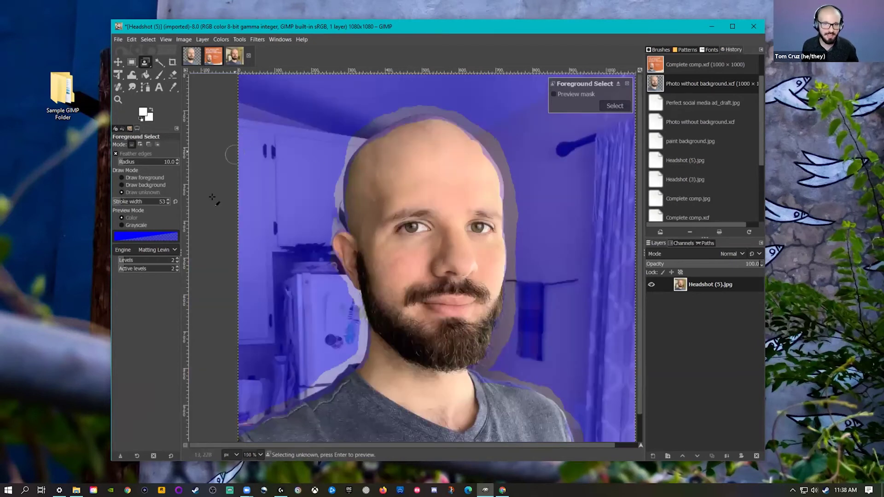
left_click(121, 185)
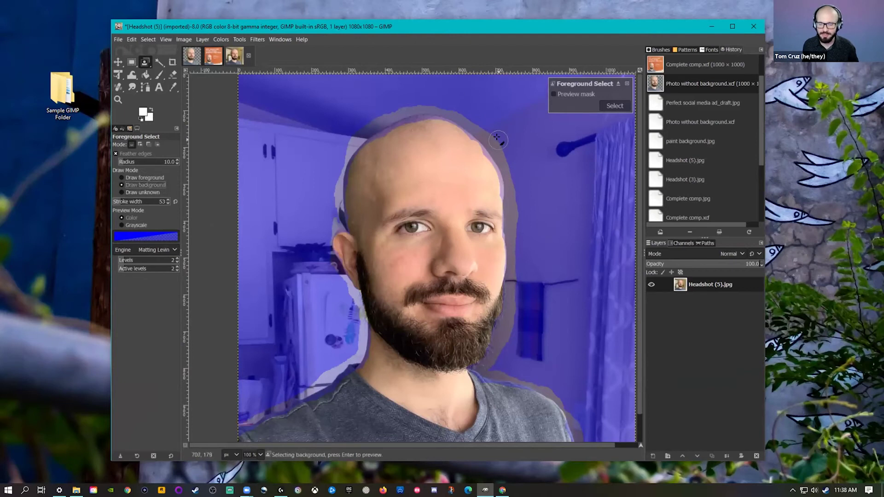
key("bracketright")
key("bracketright")
key("bracketright")
key("bracketright")
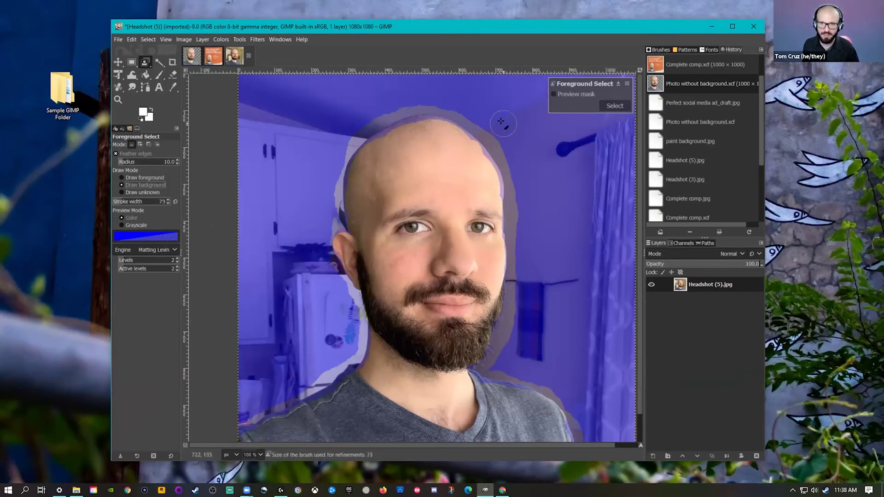
key("bracketright")
key("bracketright")
key("bracketright")
key("bracketright")
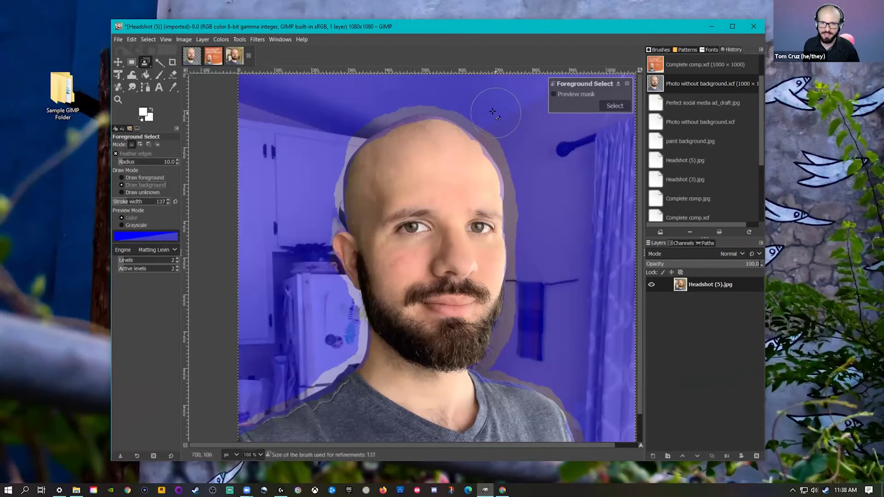
mouse_move(381, 94)
left_mouse_down()
mouse_move(336, 118)
mouse_move(333, 134)
left_mouse_up()
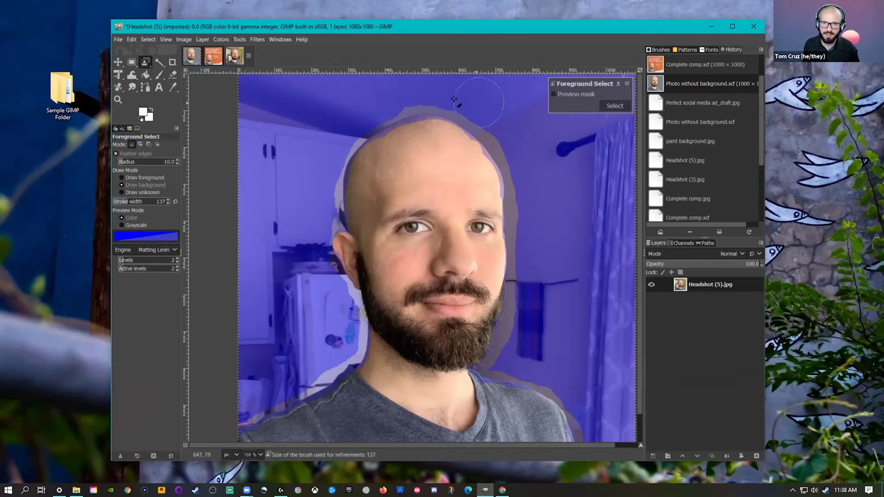
Paint background closer to the image-right side of the head and beard, and along the image-left shoulder
mouse_move(493, 117)
left_mouse_down()
mouse_move(529, 176)
mouse_move(536, 233)
mouse_move(530, 290)
left_mouse_up()
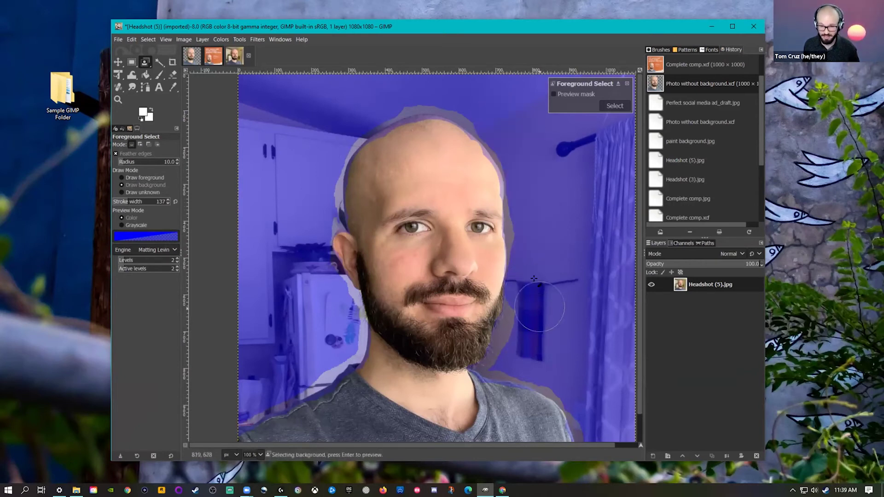
left_click_drag(530, 325, 515, 352)
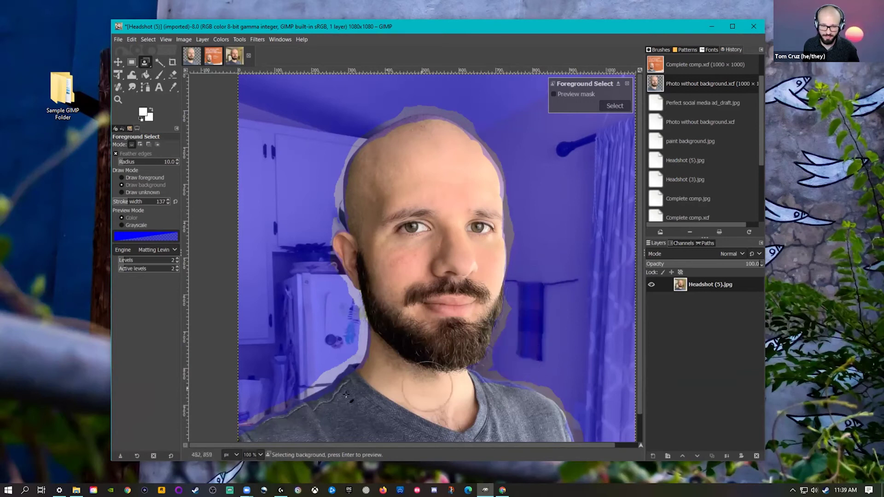
left_click_drag(328, 344, 235, 403)
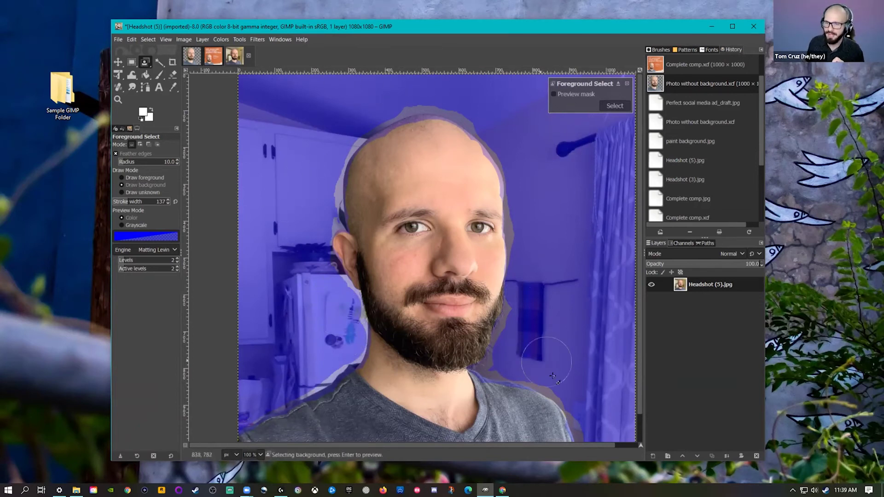
Turn on the mask preview and examine the selection edge along the beard below the ear
left_click(553, 94)
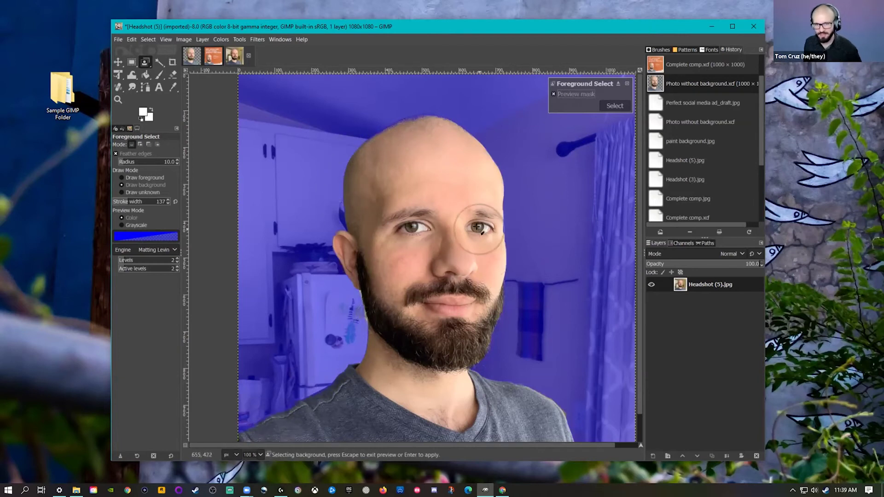
scroll(483, 196, "up", 1)
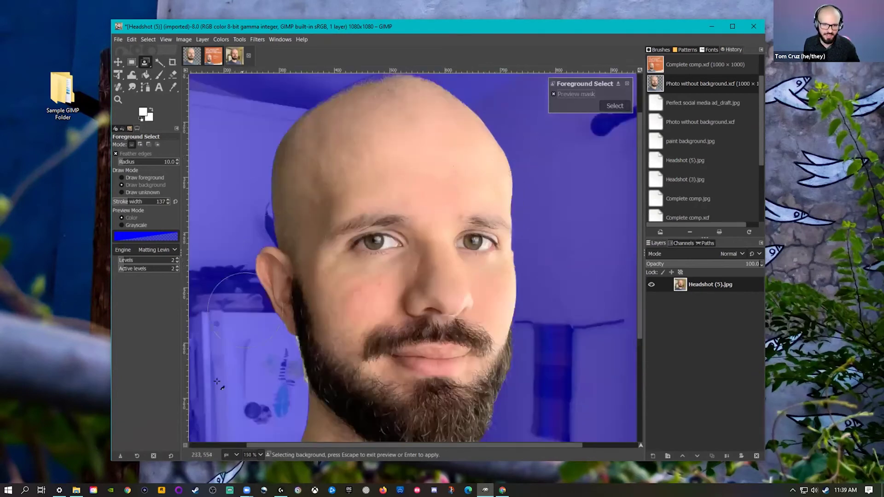
scroll(279, 406, "up", 3)
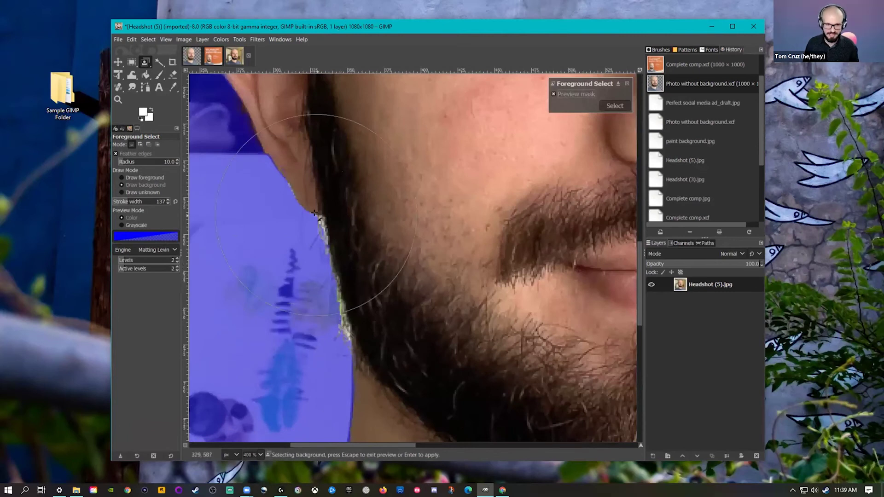
Mark the fringe beside the beard below the earlobe as background with a stroke width of 25, and turn off the mask preview
key("bracketleft")
key("bracketleft")
key("bracketleft")
key("bracketleft")
key("bracketleft")
key("bracketleft")
key("bracketleft")
key("bracketleft")
key("bracketleft")
key("bracketleft")
key("bracketleft")
key("bracketleft")
key("bracketleft")
key("bracketleft")
key("bracketleft")
key("bracketleft")
key("bracketleft")
key("bracketleft")
key("bracketleft")
key("bracketleft")
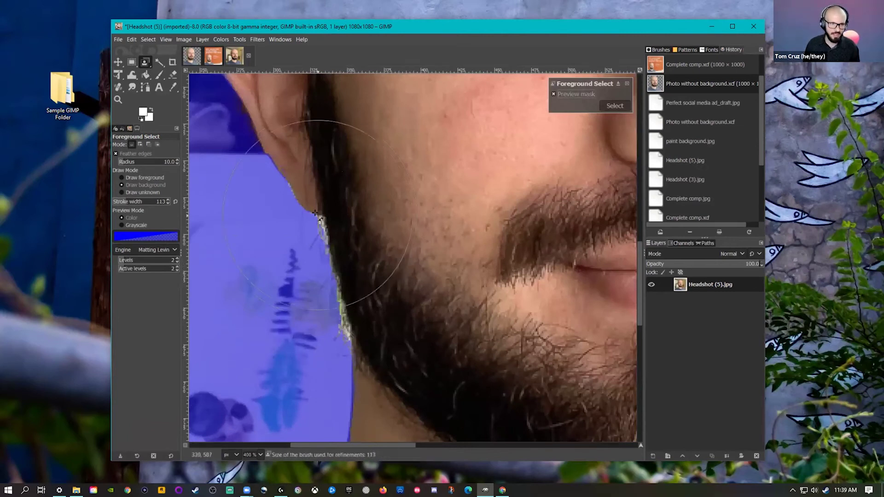
key("bracketleft")
key("bracketleft")
key("bracketleft")
key("bracketleft")
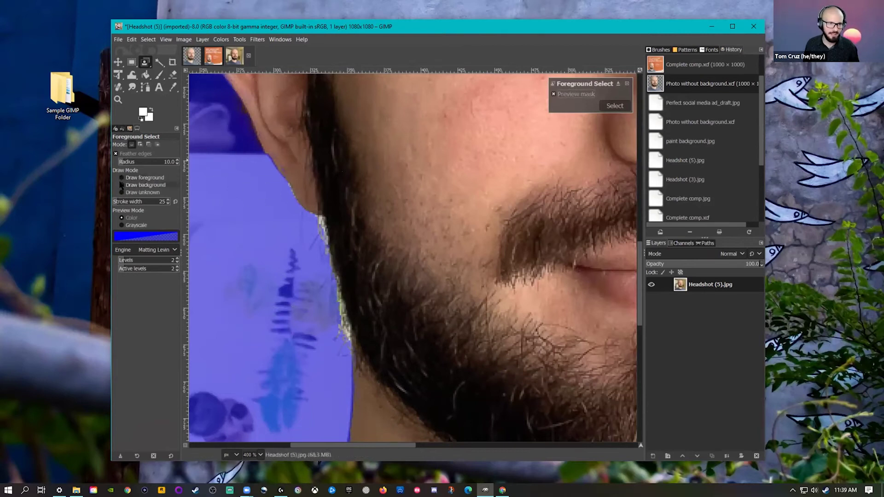
left_click(305, 231)
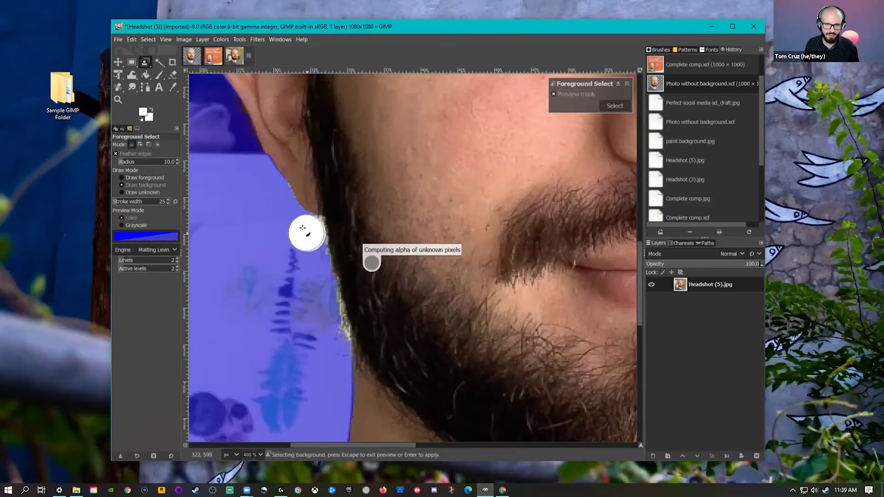
left_click(331, 329)
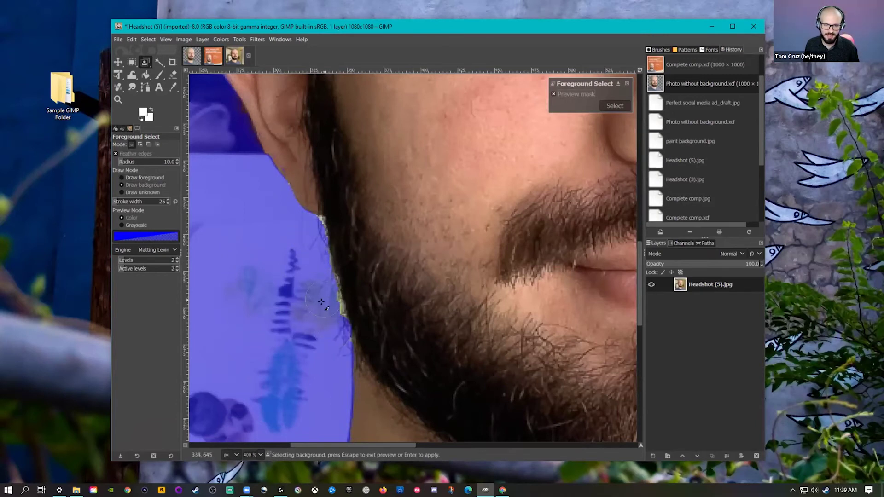
left_click(554, 94)
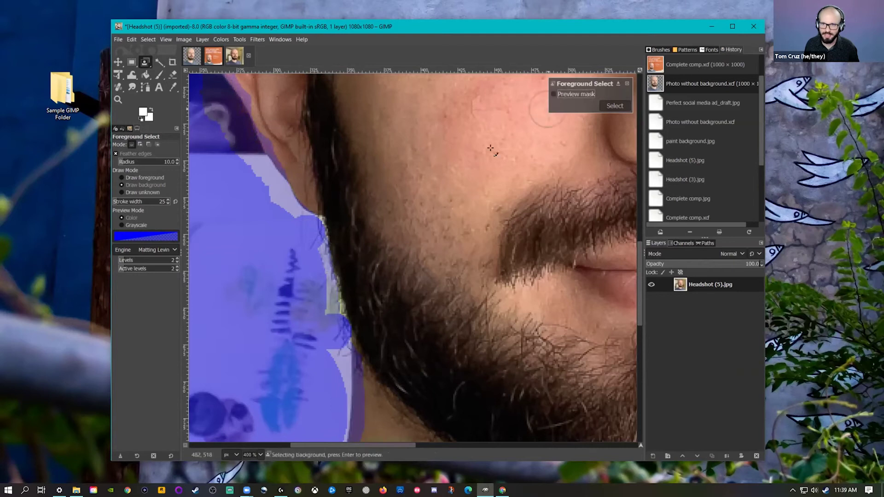
Generate the mask preview for the whole headshot and turn the Foreground Select result into a selection of the man
scroll(295, 285, "down", 1)
scroll(307, 276, "down", 3)
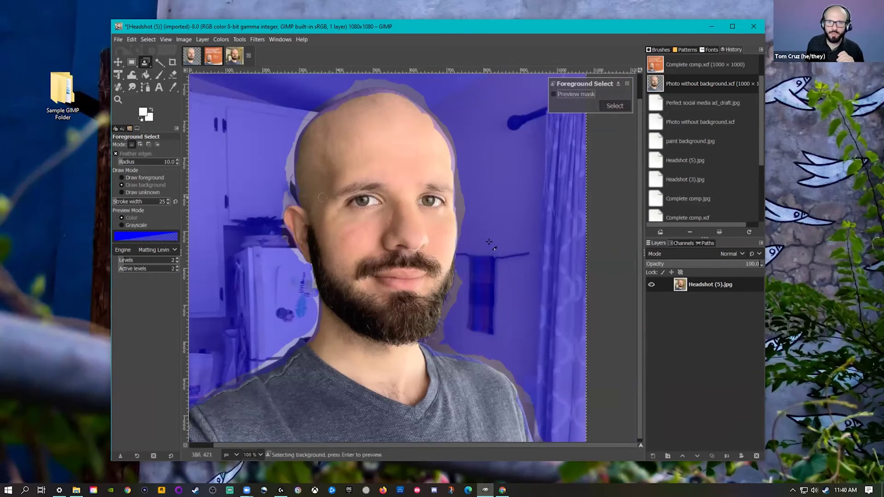
left_click(554, 95)
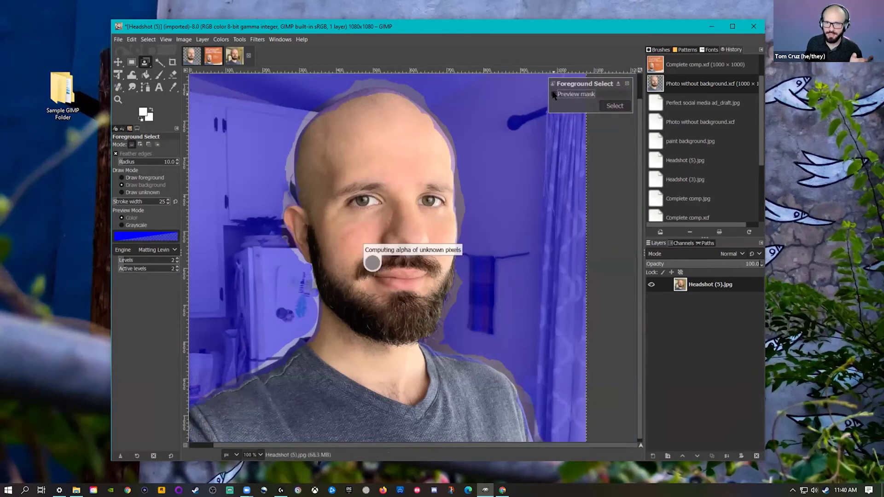
left_click(615, 105)
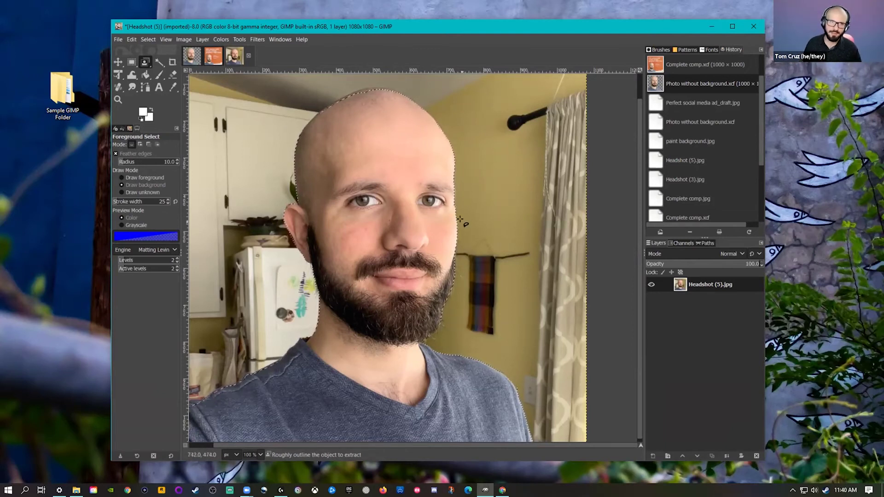
Try a diagonal Eraser stroke across the face at brush size 43, and undo it
left_click(173, 74)
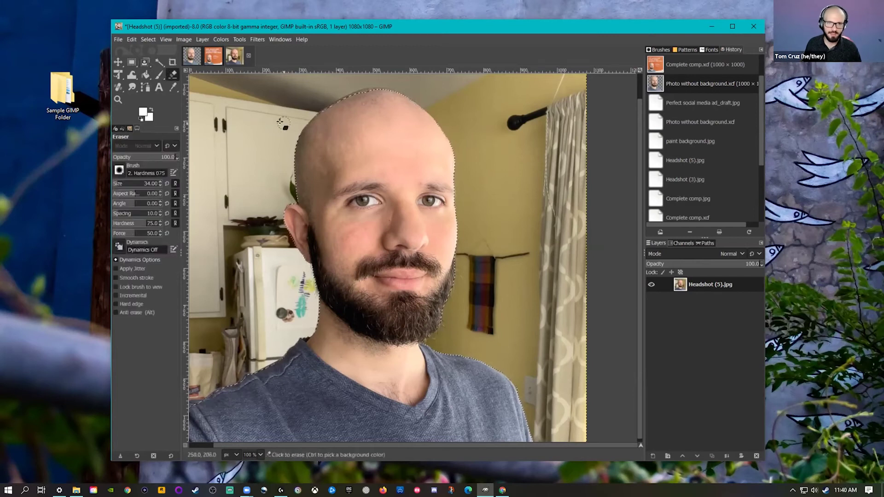
key("bracketright")
key("bracketright")
key("bracketright")
key("bracketright")
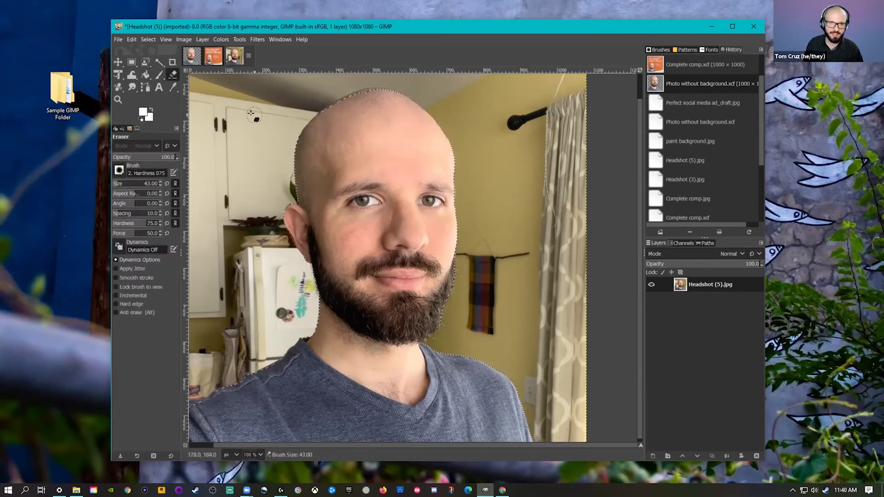
left_click_drag(267, 121, 560, 314)
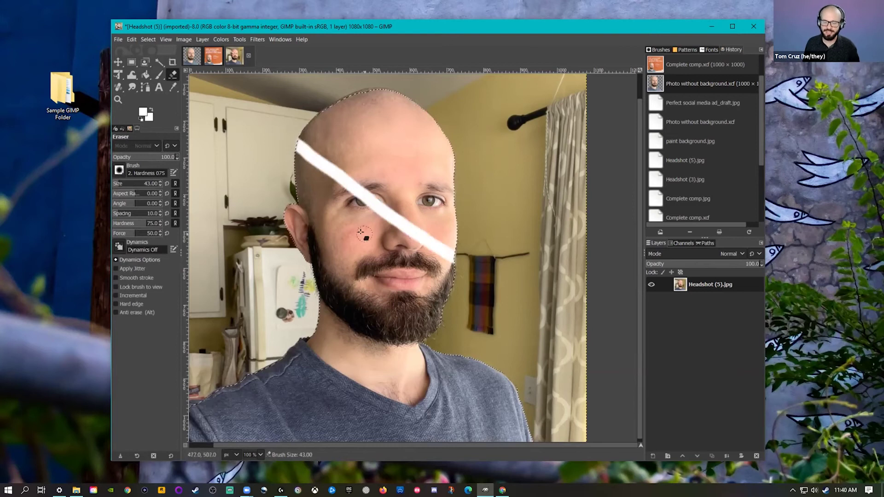
key("ctrl+z")
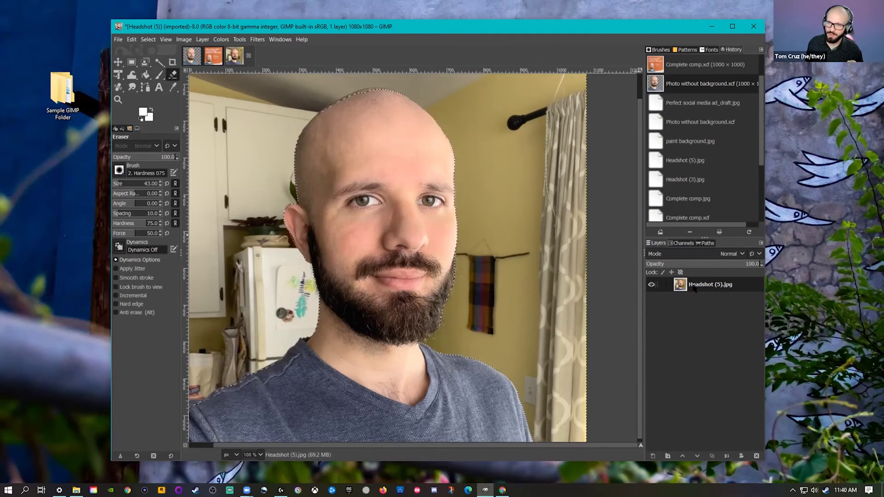
Add an alpha channel to the Headshot (5).jpg layer and place a new transparent layer named Background beneath it
right_click(710, 289)
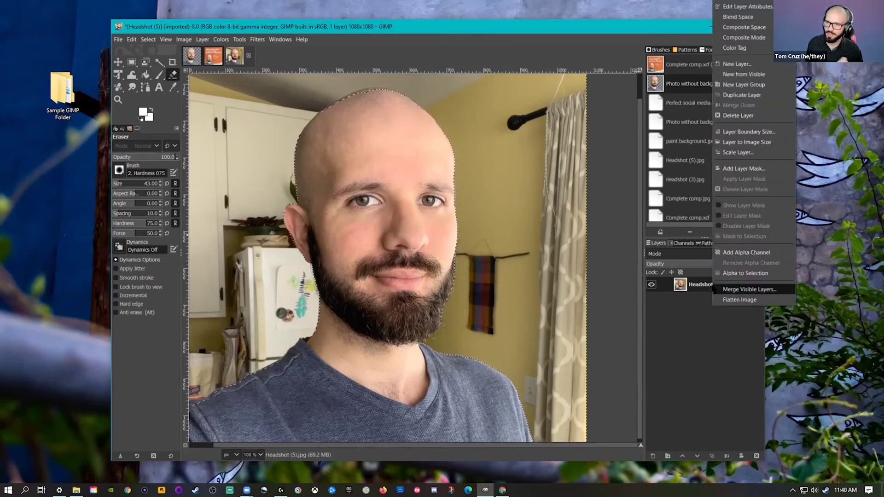
left_click(769, 253)
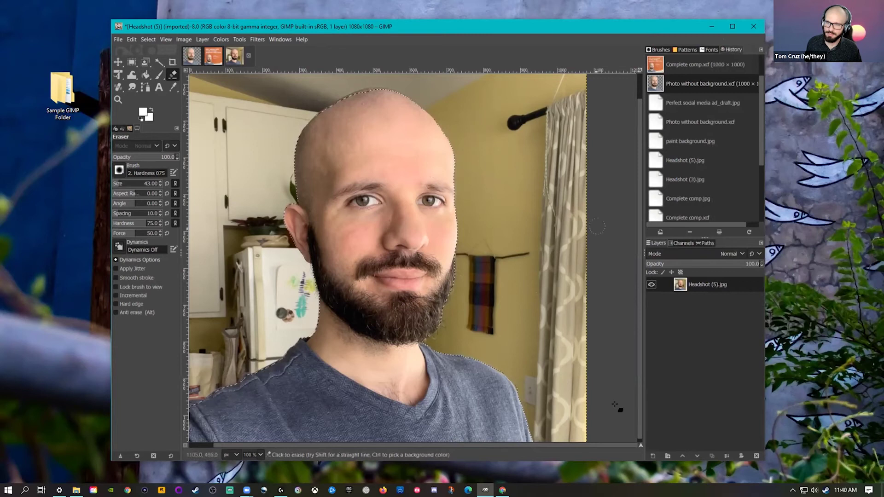
left_click(651, 456)
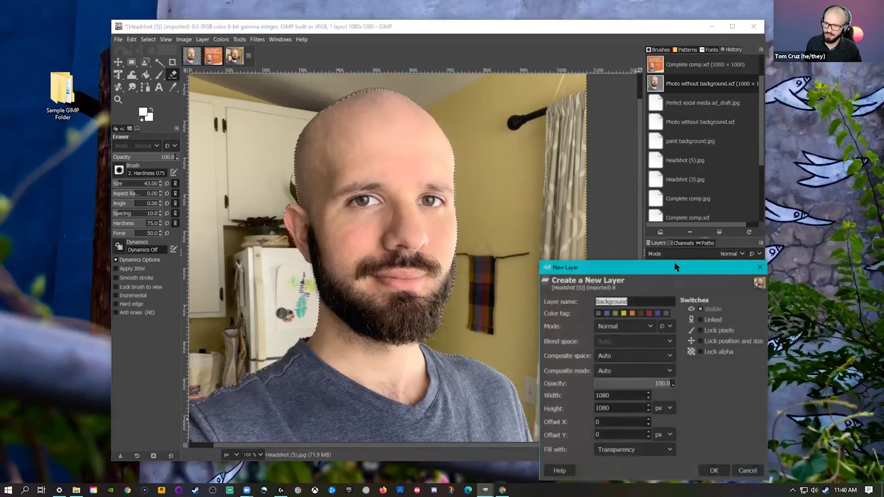
left_click(712, 471)
left_click_drag(682, 284, 709, 317)
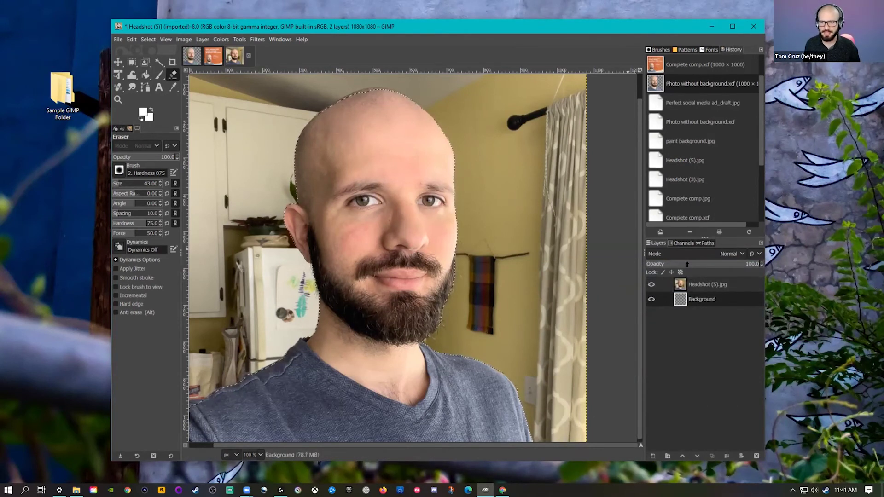
left_click(681, 286)
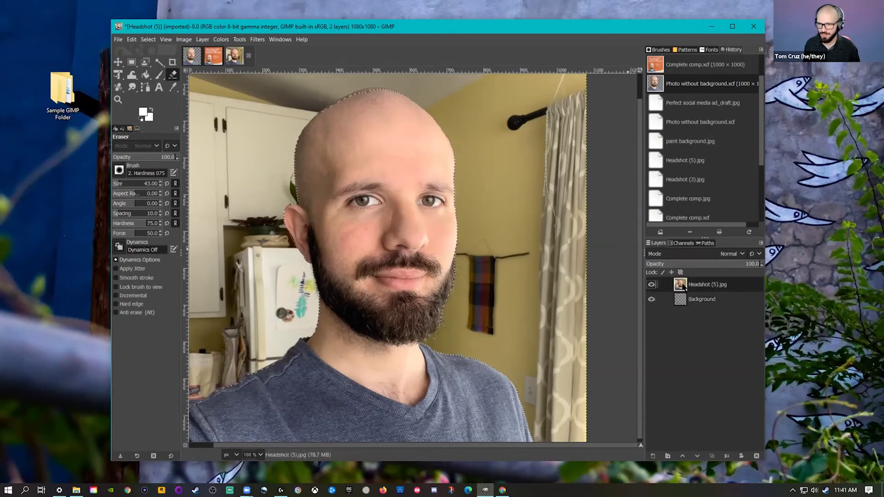
Test the transparency by erasing diagonally across the face on the headshot layer, and undo the strokes
left_click_drag(302, 139, 455, 225)
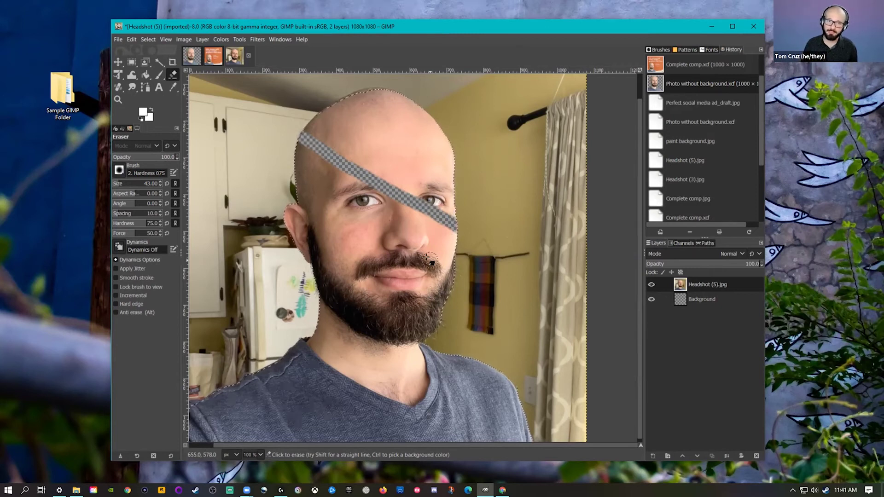
mouse_move(279, 177)
left_mouse_down()
mouse_move(454, 169)
mouse_move(270, 253)
mouse_move(351, 266)
mouse_move(286, 294)
mouse_move(419, 265)
left_mouse_up()
key("ctrl+z")
key("ctrl+z")
key("ctrl+z")
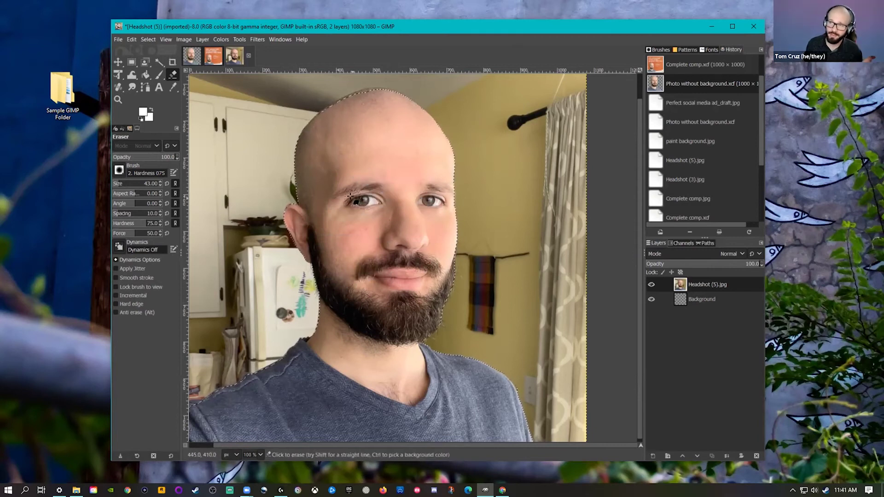
Invert the selection and delete the room background from the Headshot (5).jpg layer
right_click(357, 140)
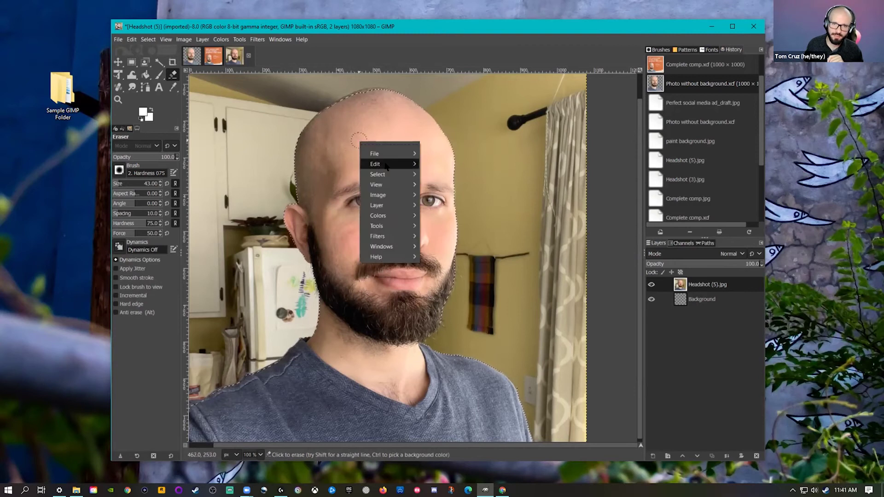
mouse_move(414, 175)
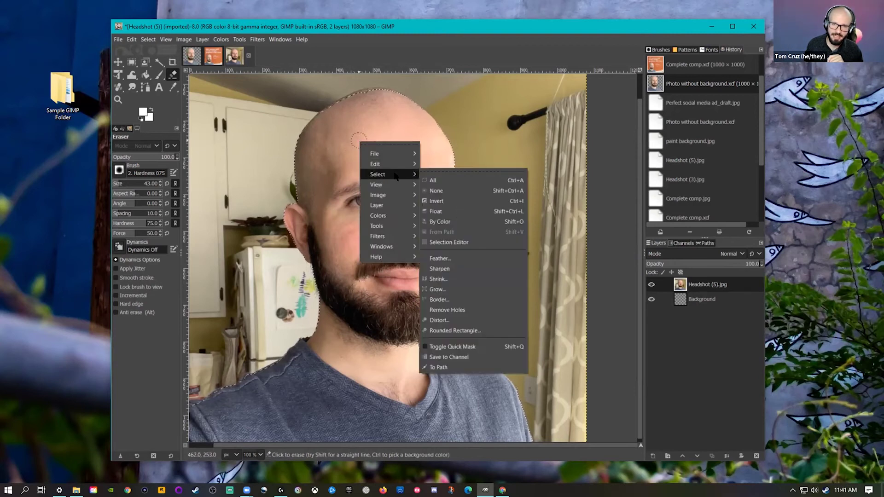
left_click(454, 200)
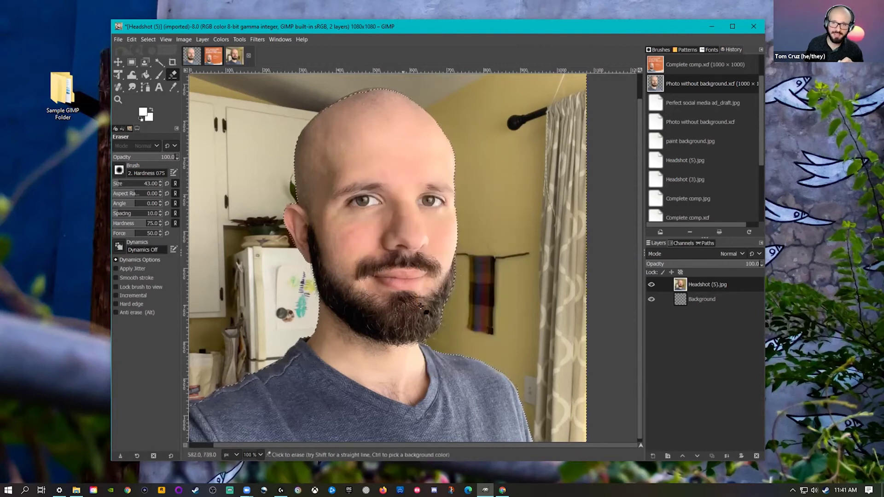
key("minus")
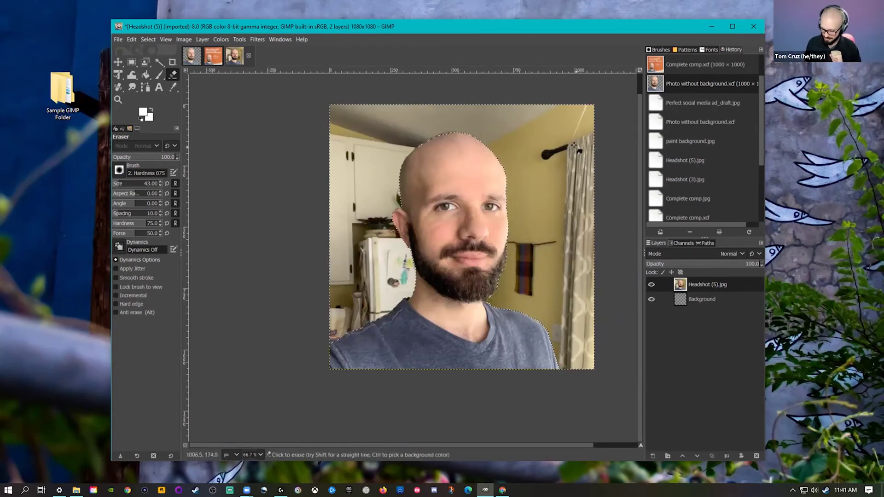
key("Delete")
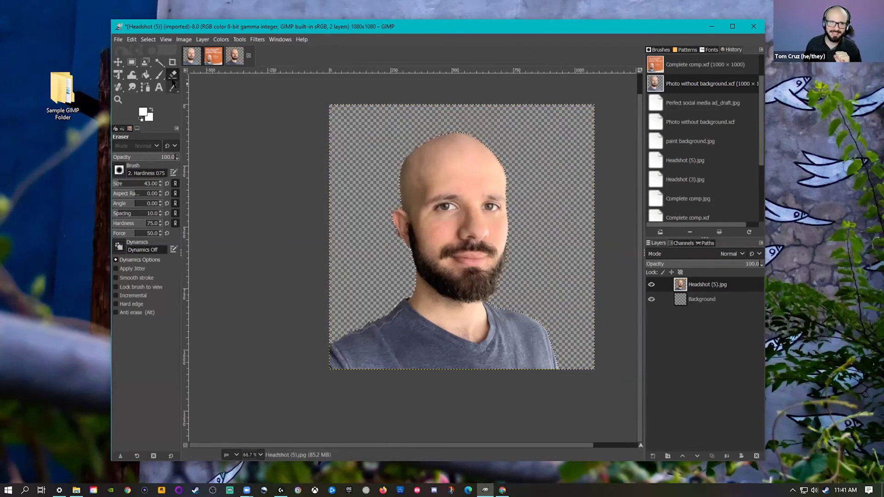
Clear the selection using the Rectangle Select tool and switch back to the Foreground Select tool
left_click(132, 61)
left_click(304, 196)
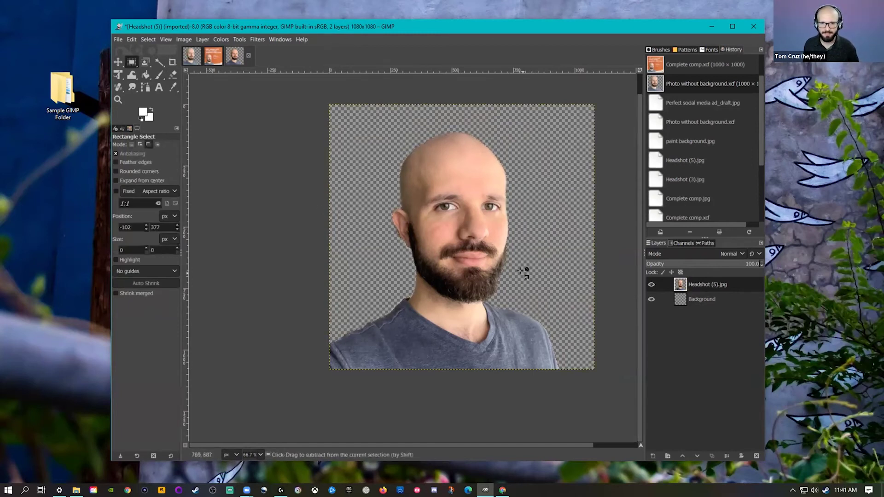
scroll(525, 272, "up", 1)
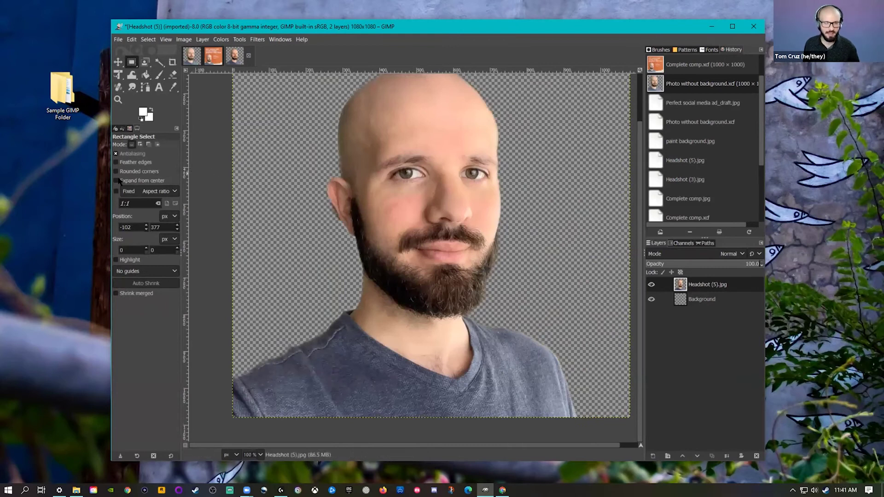
left_click(145, 62)
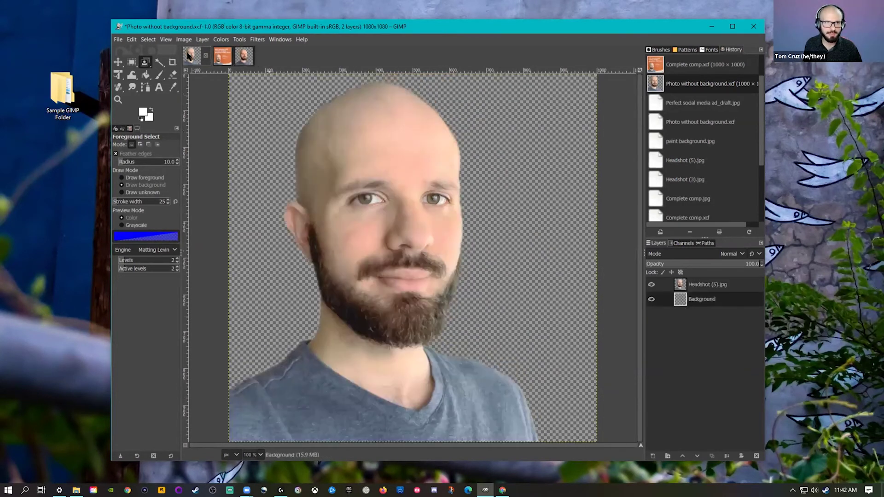
Compare Photo without background.xcf with the new headshot cutout, and close the older image, discarding its changes
left_click(191, 55)
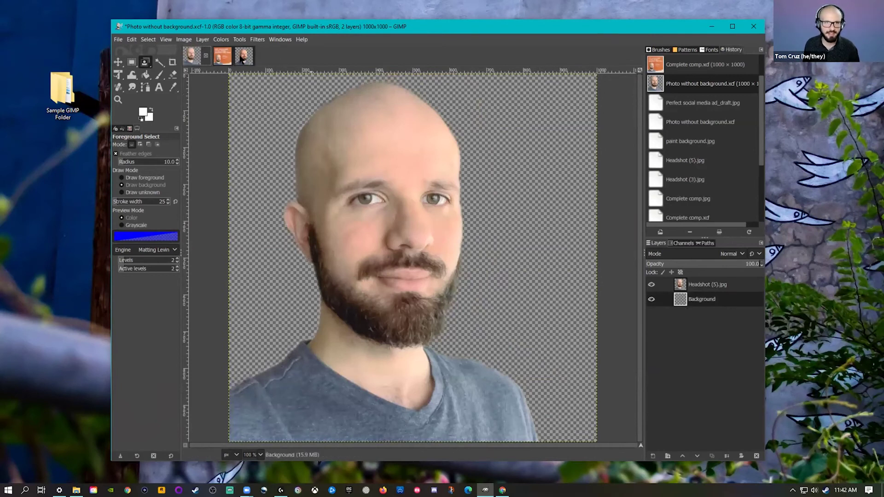
left_click(244, 56)
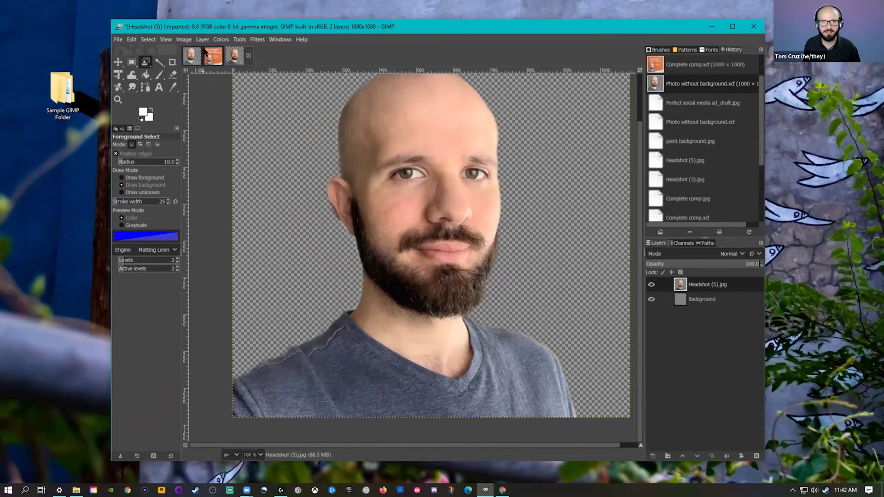
left_click(211, 56)
left_click(198, 56)
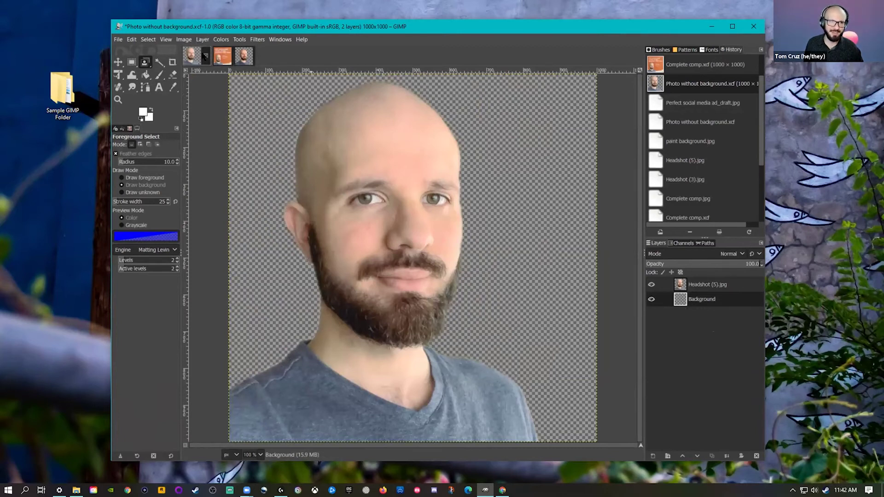
left_click(206, 55)
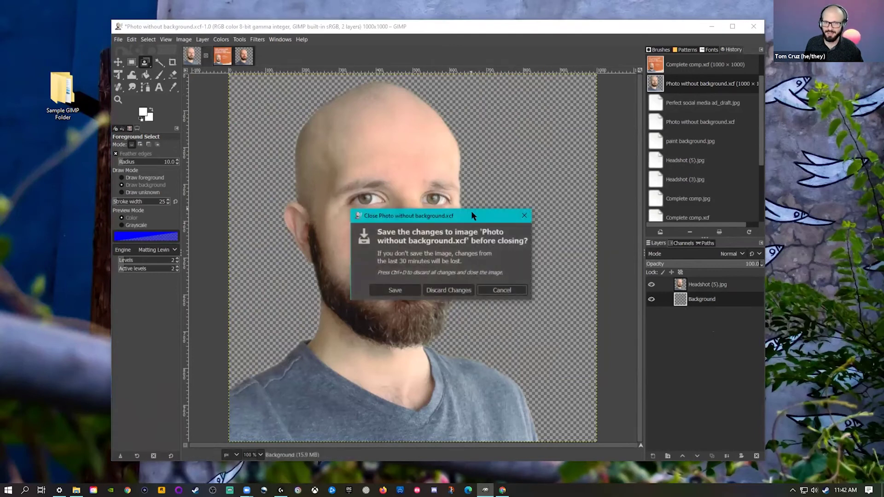
left_click_drag(470, 215, 181, 164)
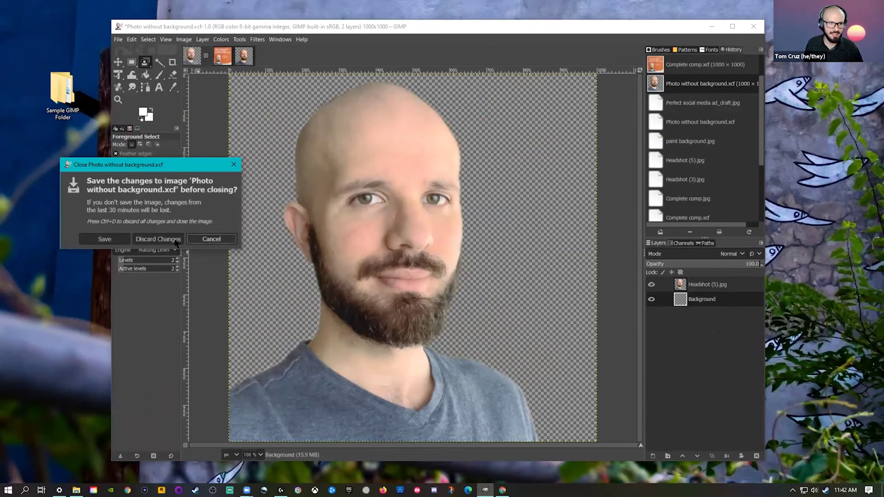
left_click(211, 239)
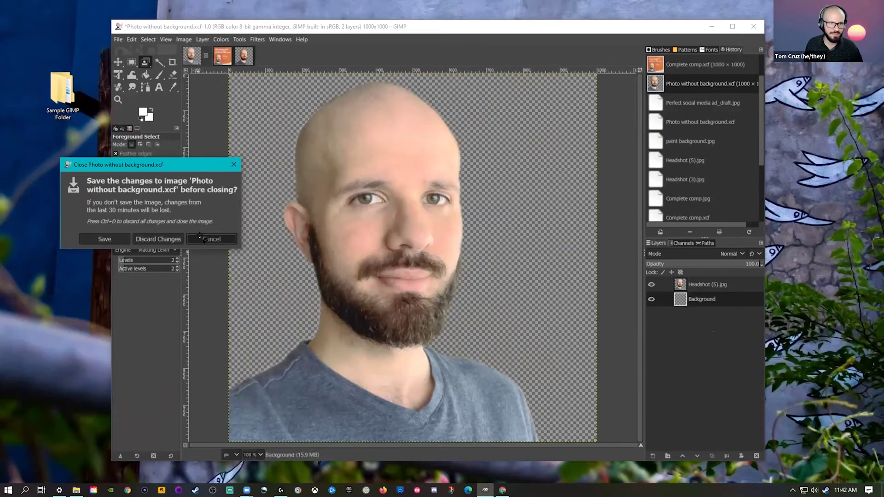
left_click(205, 56)
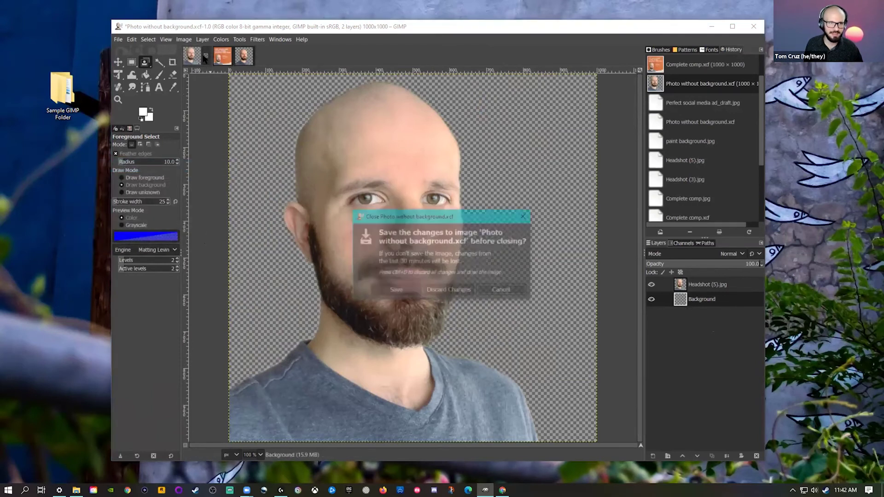
left_click(453, 289)
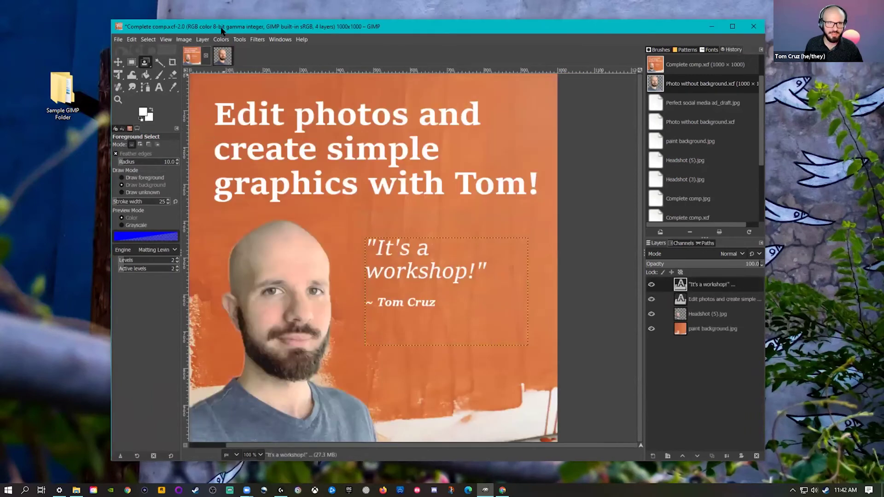
Compare the whole headshot cutout with the Complete comp.xcf composition, and return to the headshot image
left_click(223, 54)
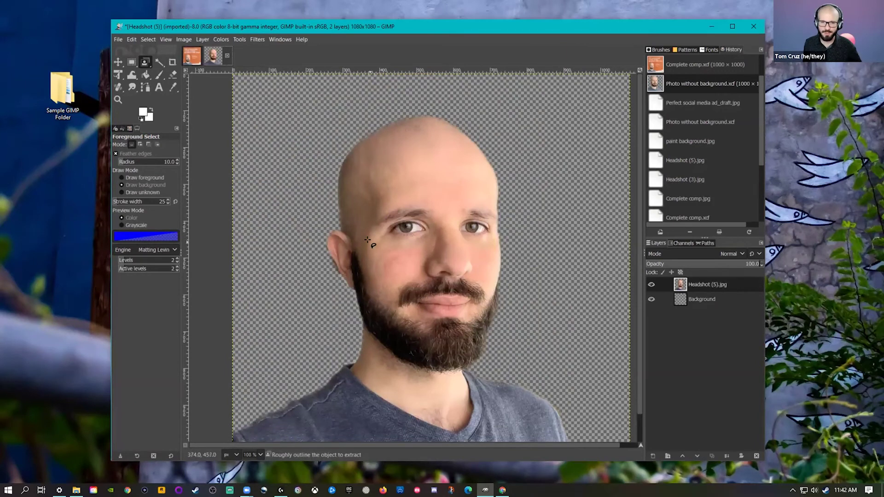
key("minus")
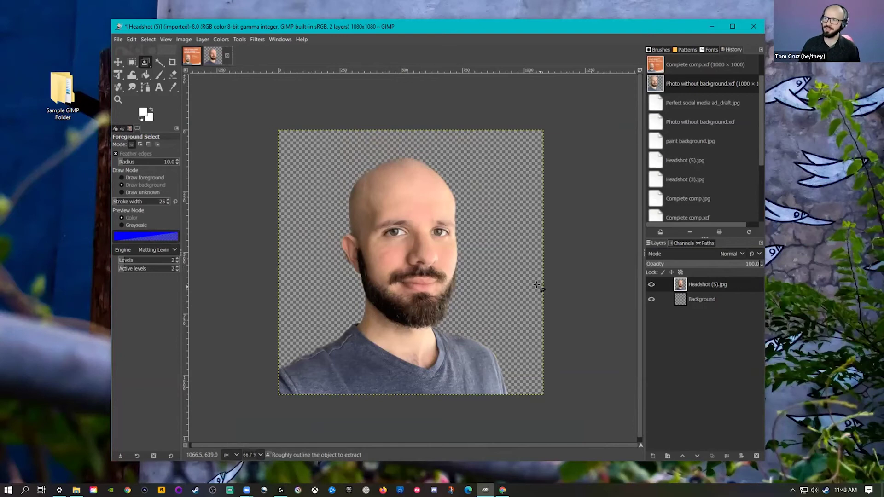
left_click(192, 56)
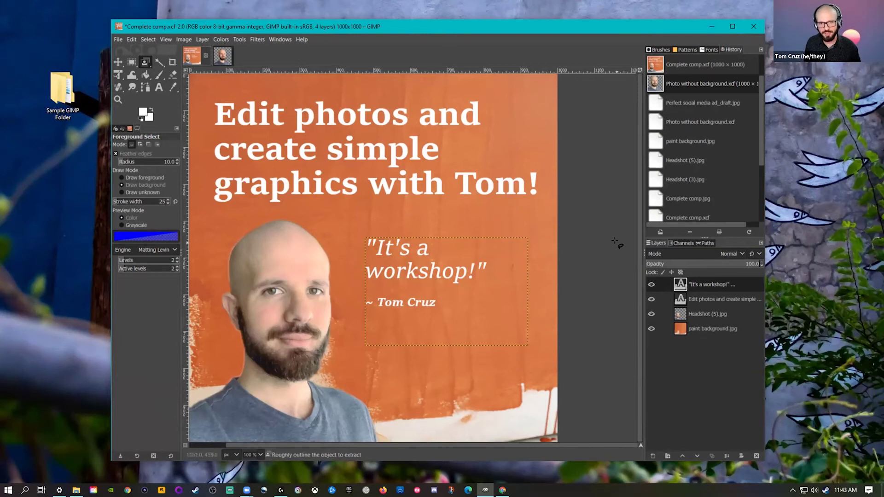
key("minus")
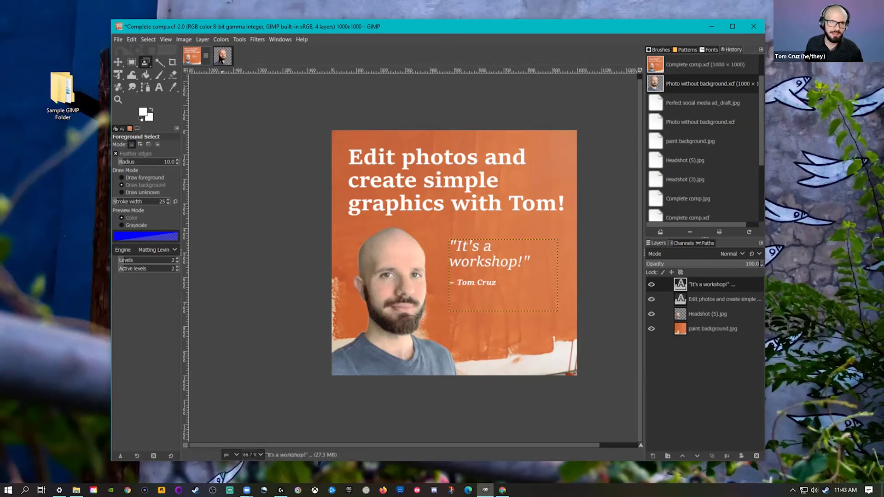
left_click(220, 57)
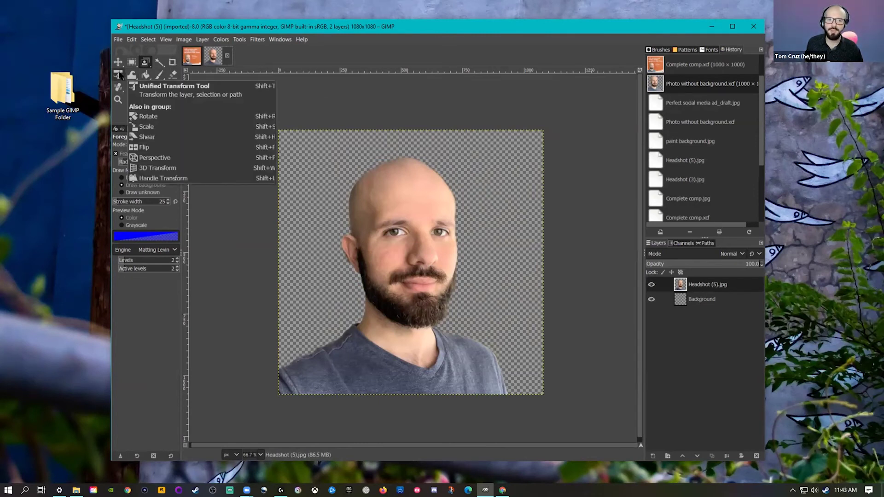
Start a Unified Transform on the Headshot (5).jpg layer and widen the program window for more working space
left_click(119, 75)
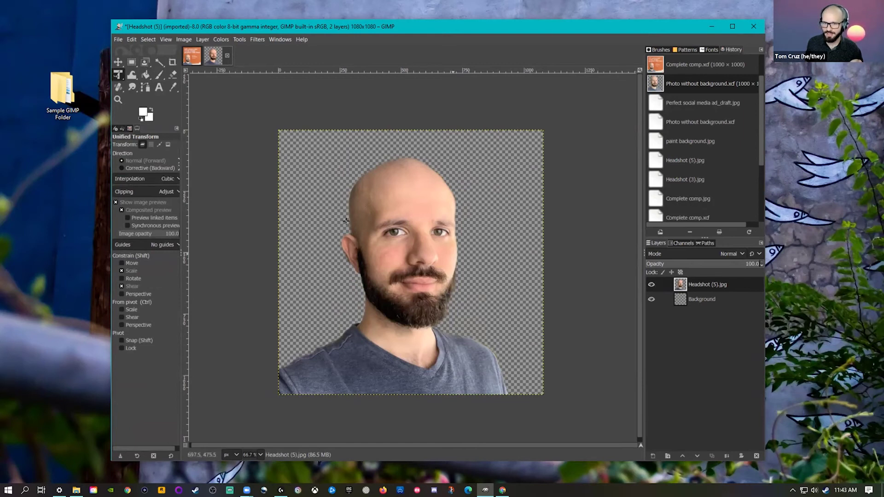
left_click(381, 196)
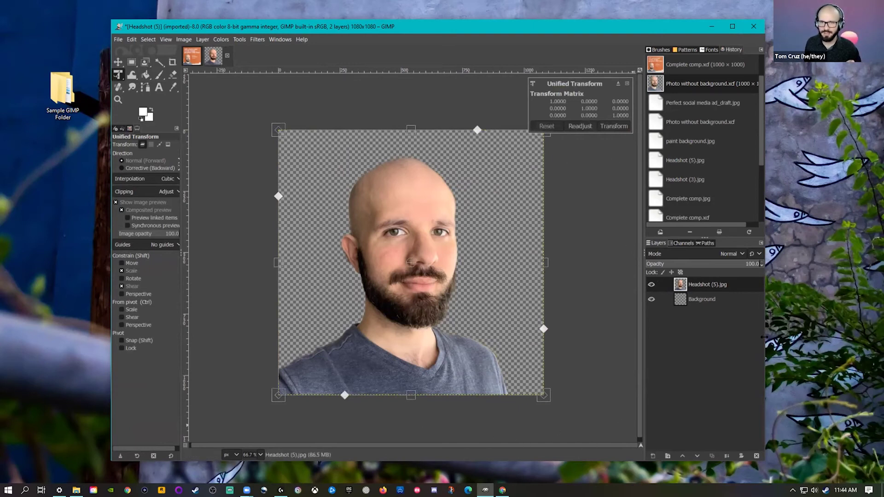
left_click_drag(764, 330, 815, 329)
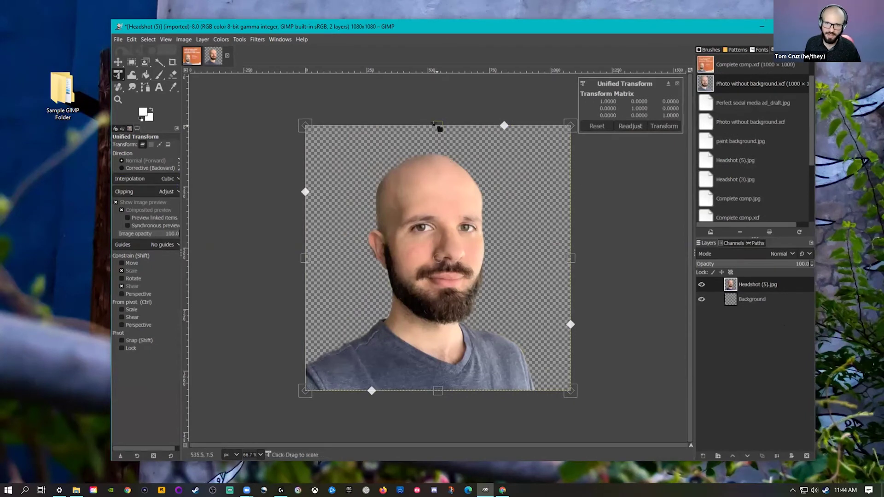
Try scaling the headshot down toward its lower-left corner and moving it around the canvas, and undo the moves
left_click_drag(571, 130, 495, 292)
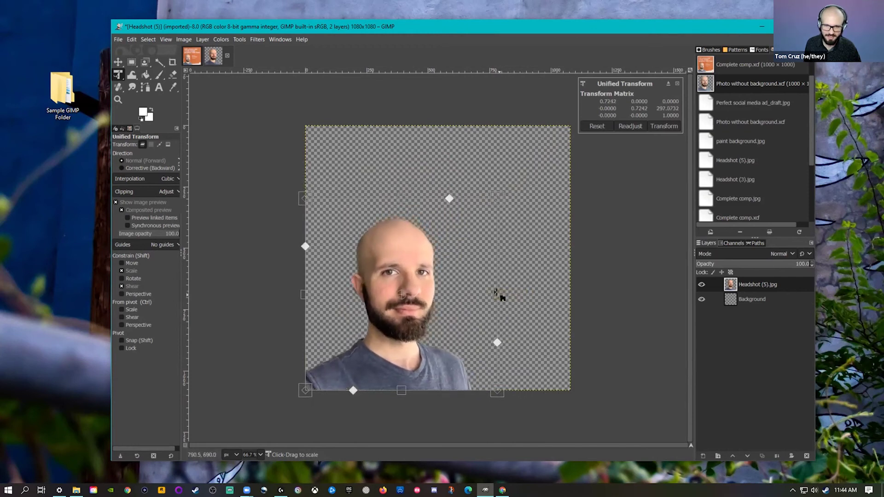
left_click_drag(499, 200, 460, 252)
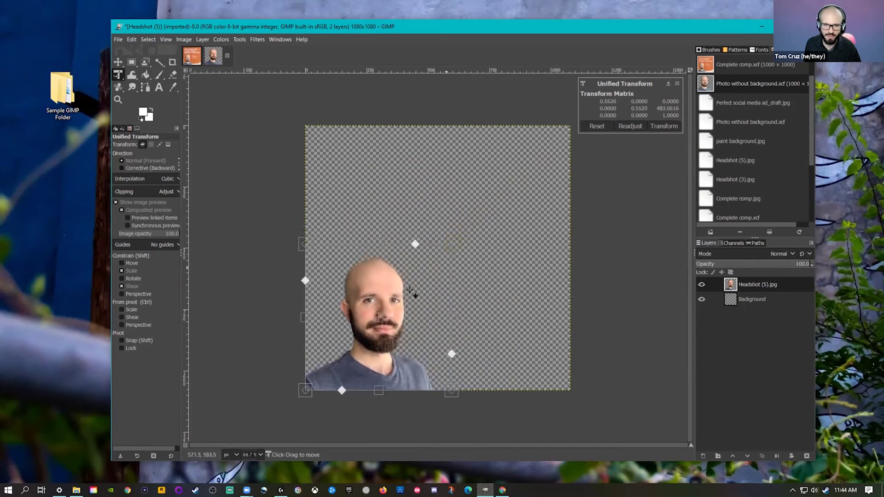
left_click_drag(364, 287, 398, 210)
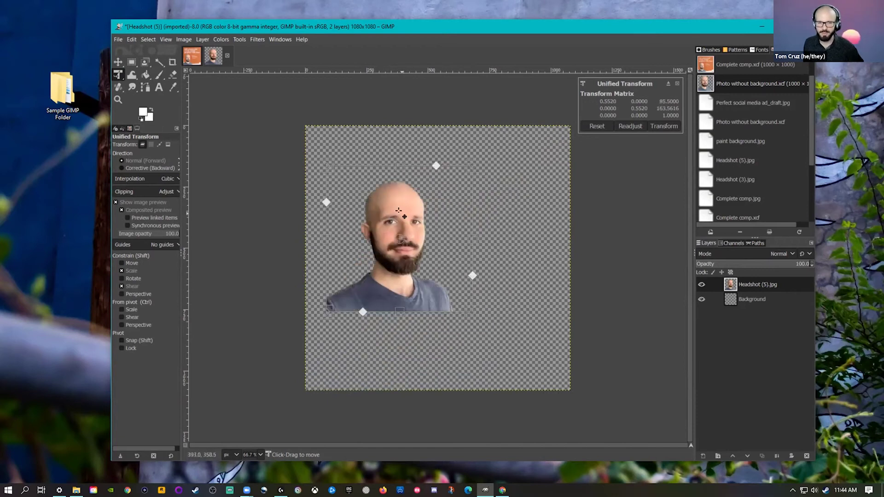
key("ctrl+z")
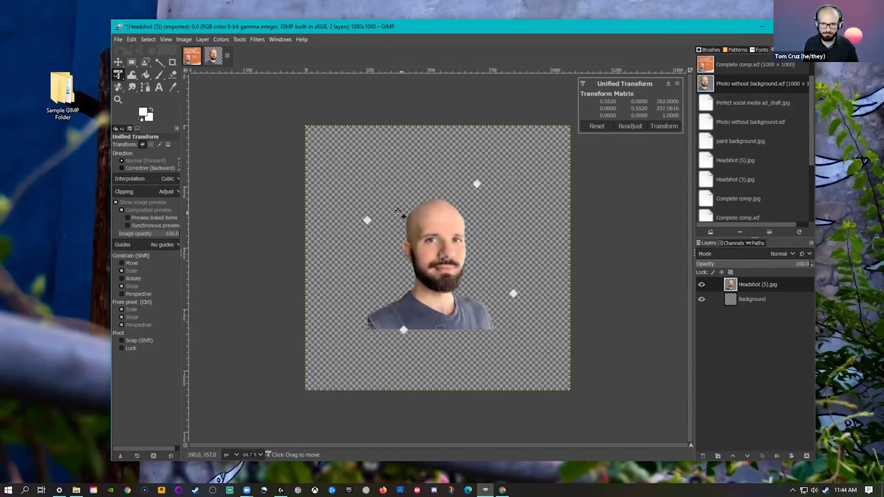
key("ctrl+z")
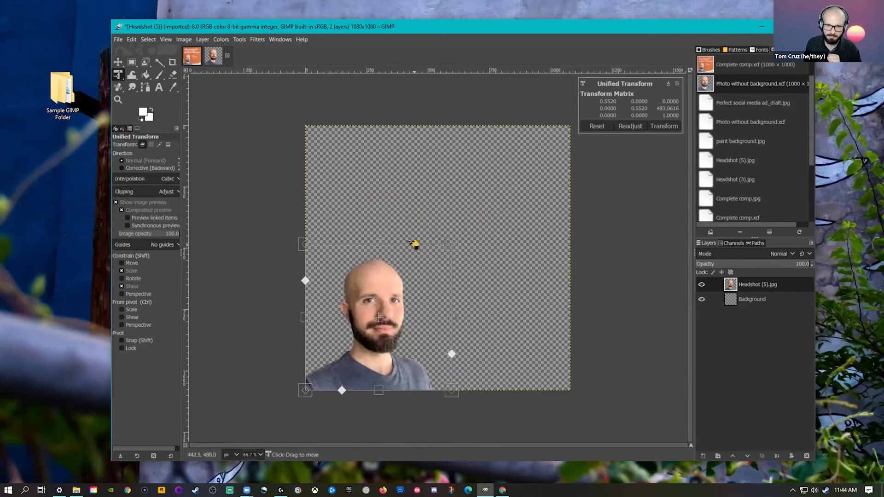
Try shearing and distorting the headshot with its transform handles, undo the distortions, and reset the transform
left_click_drag(415, 245, 512, 263)
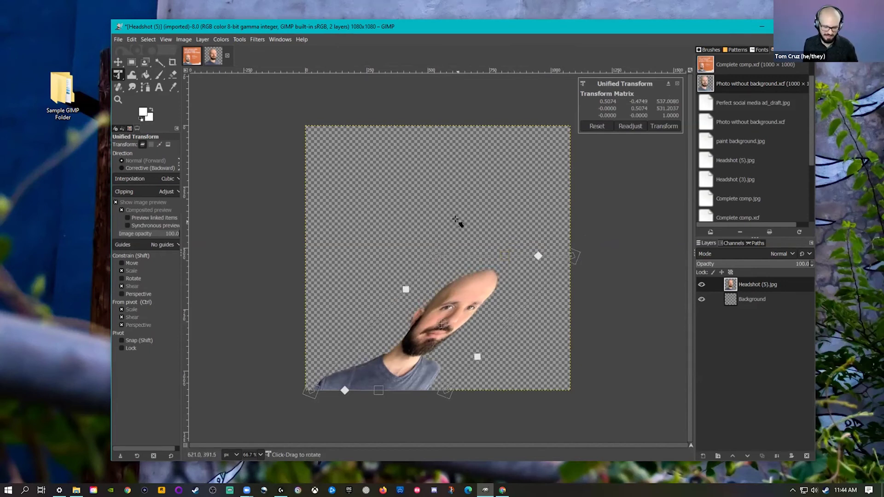
key("ctrl+z")
key("ctrl+z")
key("ctrl+z")
key("ctrl+z")
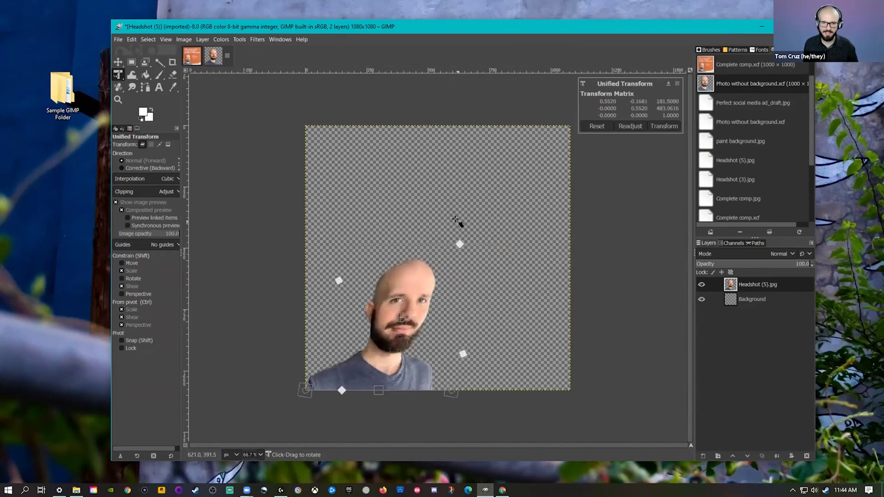
left_click(382, 221)
key("ctrl+z")
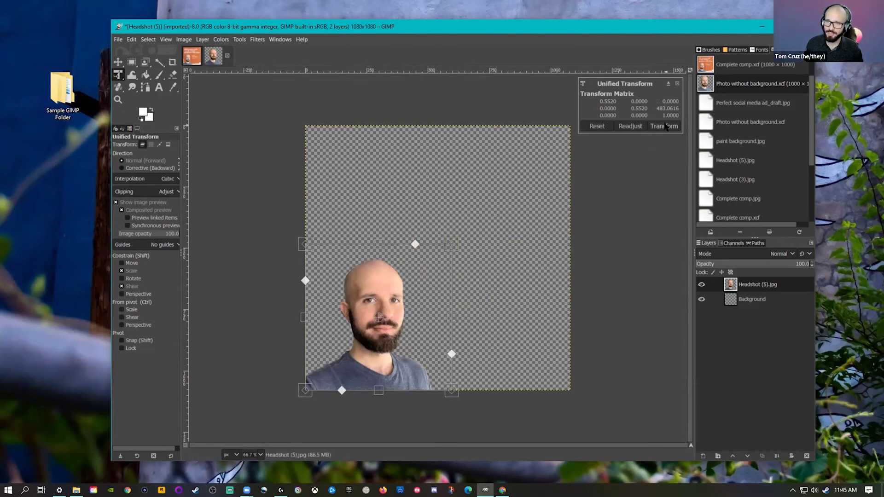
left_click(594, 128)
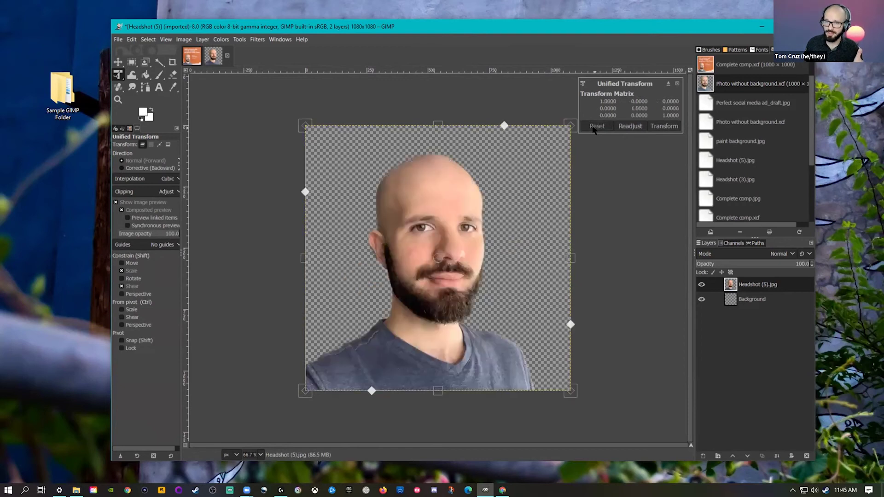
Scale the headshot proportionally to just over half its size, anchored at the canvas's lower-left corner, and apply the transform
left_click_drag(539, 172, 535, 177)
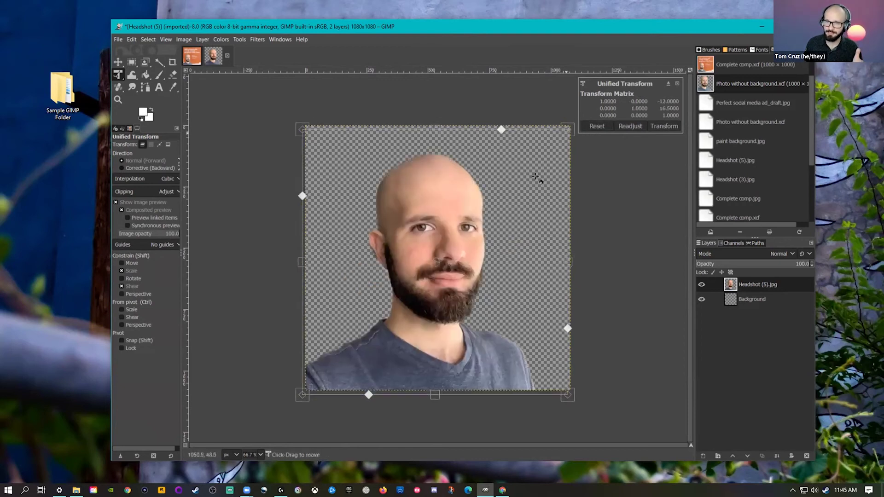
key("ctrl+z")
key("ctrl+z")
key("ctrl+y")
left_click_drag(571, 131, 465, 255)
left_click(664, 125)
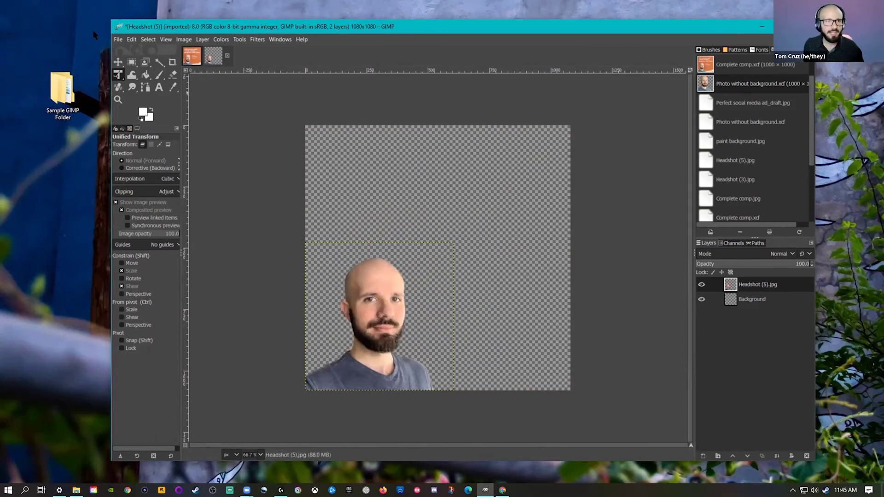
Open paint background.jpg from the Sample GIMP Folder's Images folder as a new layer, converting it to the built-in sRGB profile
left_click(118, 40)
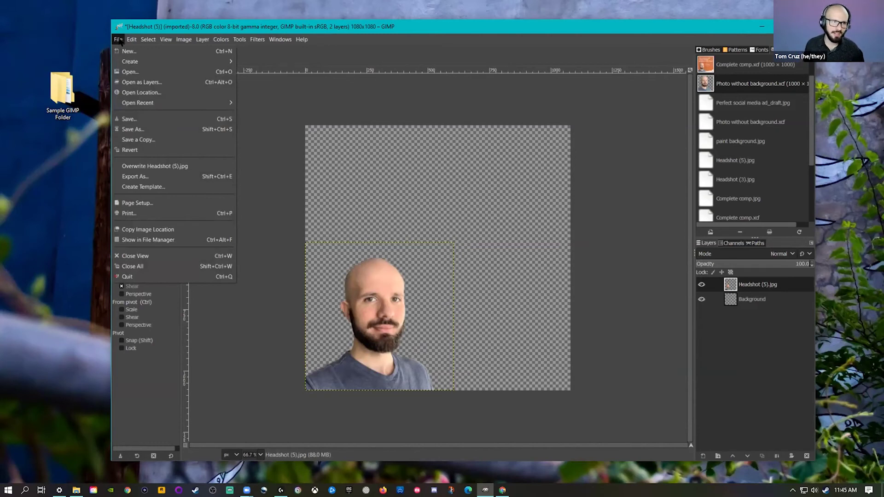
left_click(172, 83)
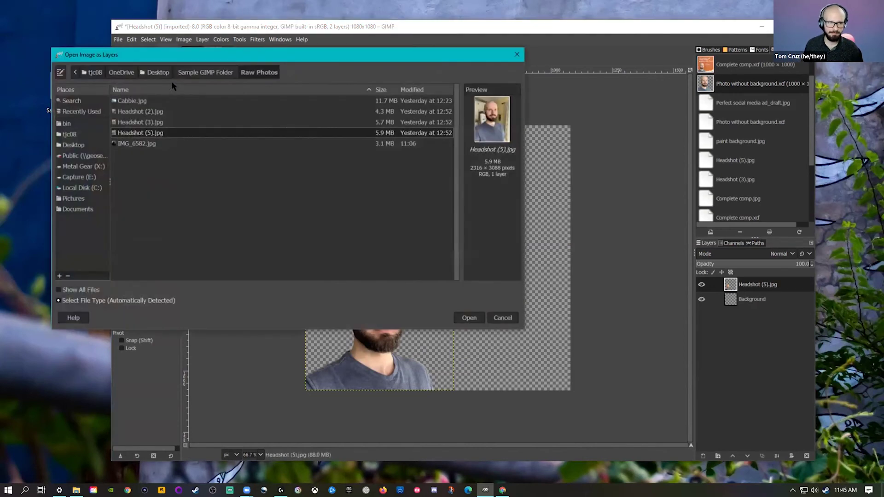
left_click(224, 72)
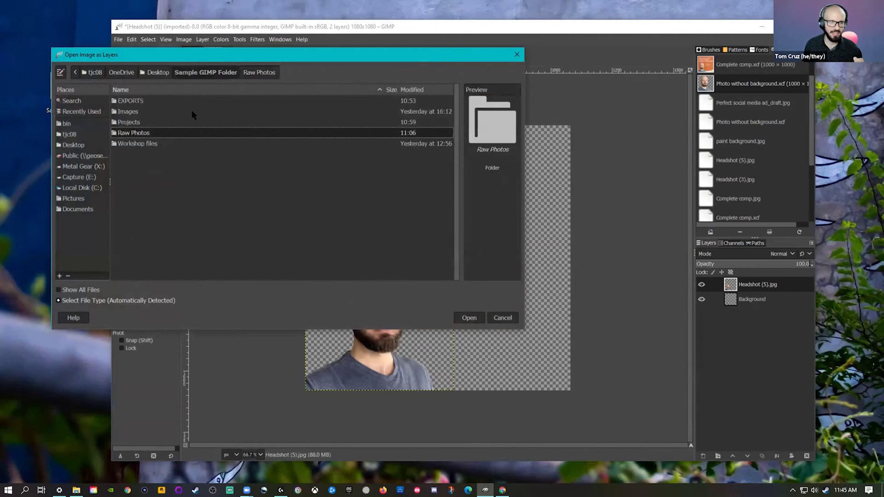
left_click(136, 112)
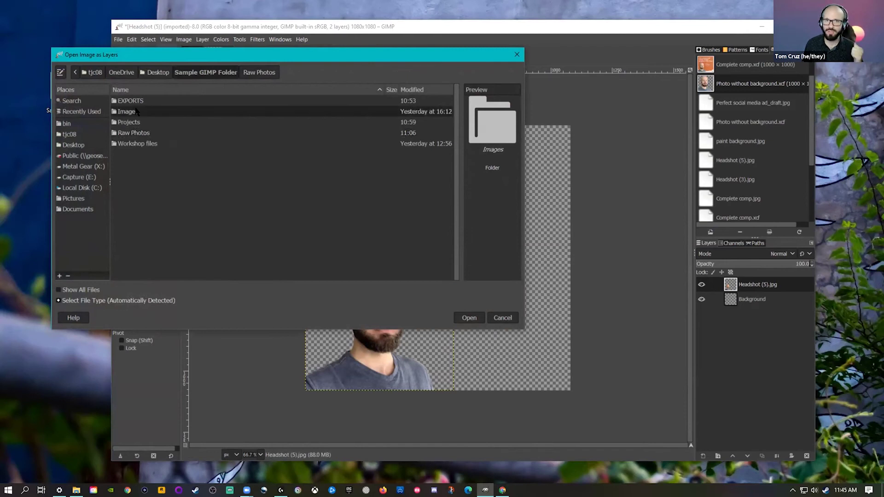
double_click(136, 111)
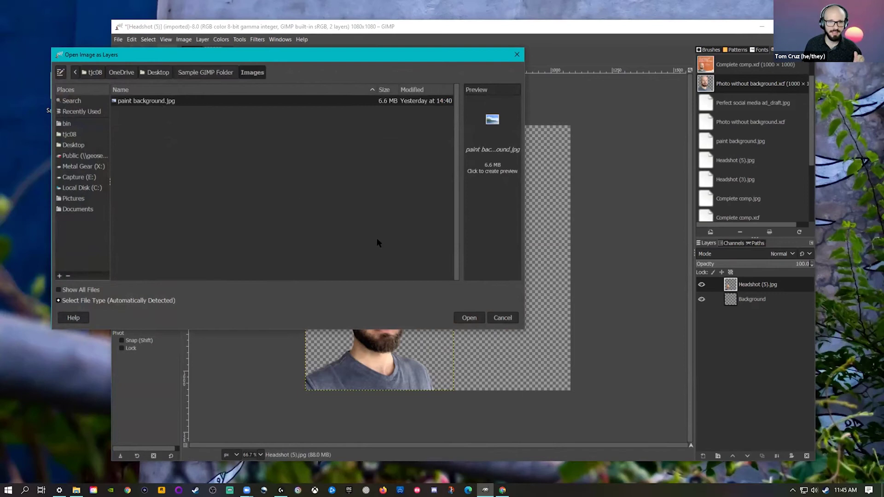
left_click(470, 319)
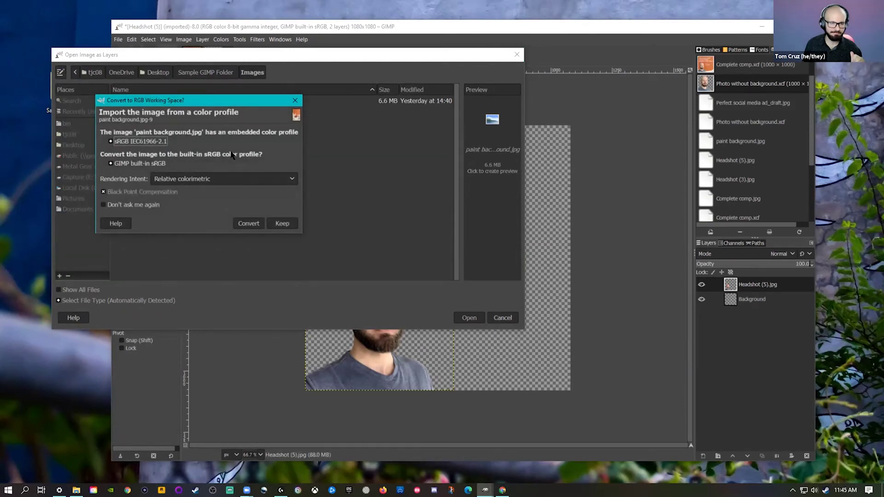
left_click(249, 224)
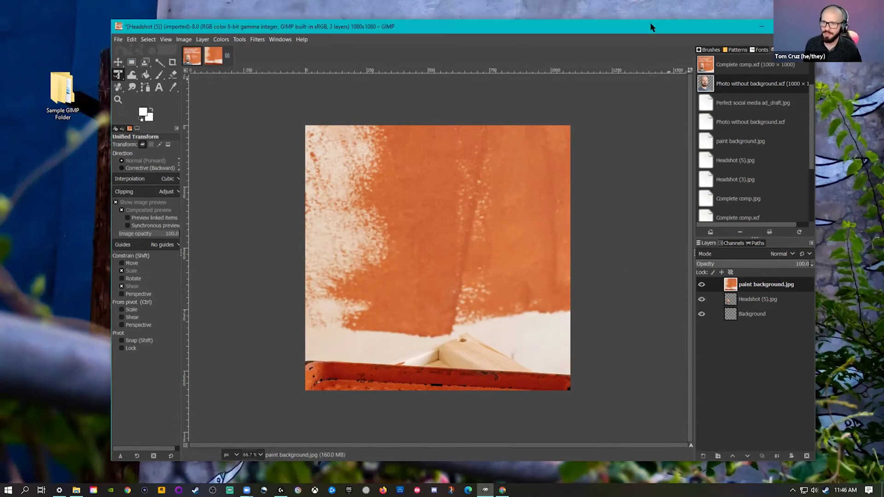
Move the paint background.jpg layer below the Headshot (5).jpg layer so the man stands in front of it
left_click_drag(649, 26, 597, 19)
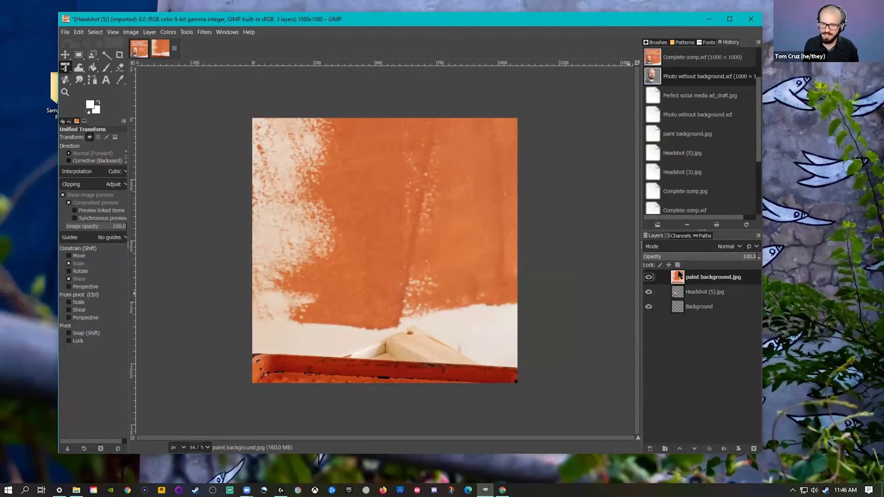
mouse_move(677, 277)
left_mouse_down()
mouse_move(672, 291)
mouse_move(710, 301)
left_mouse_up()
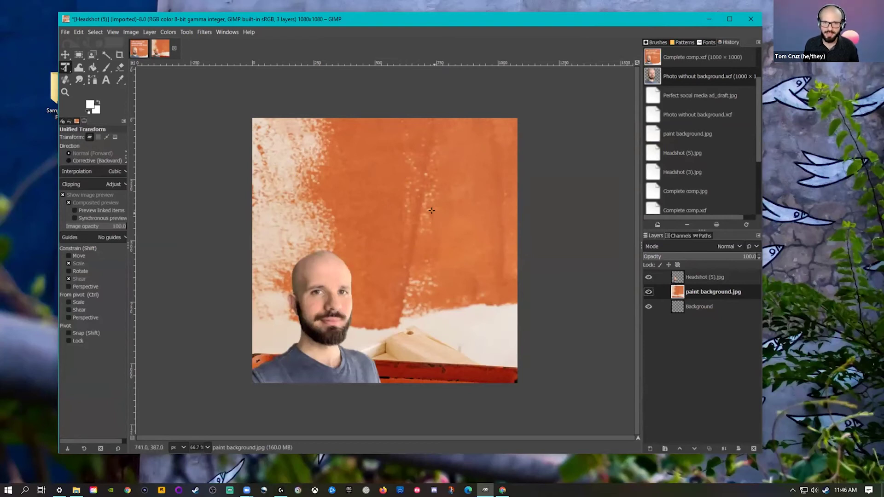
Scale the paint background.jpg layer down proportionally to about 44% with Unified Transform
scroll(431, 210, "down", 3)
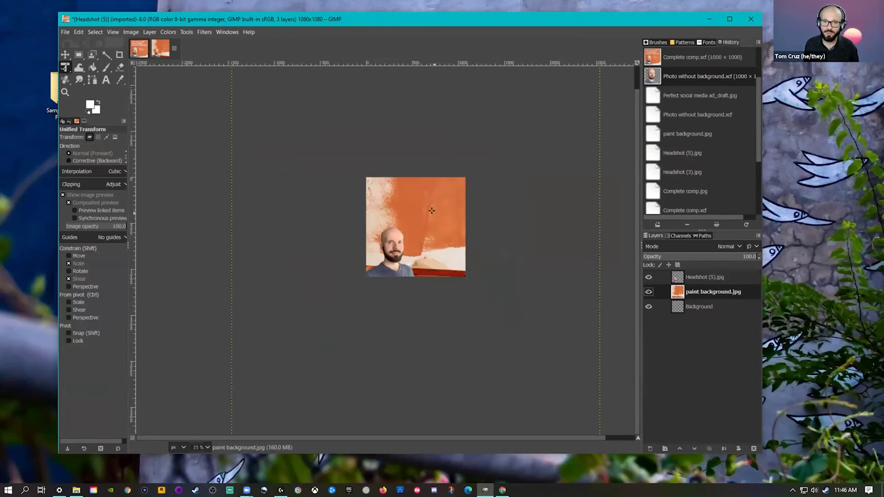
scroll(432, 211, "down", 1)
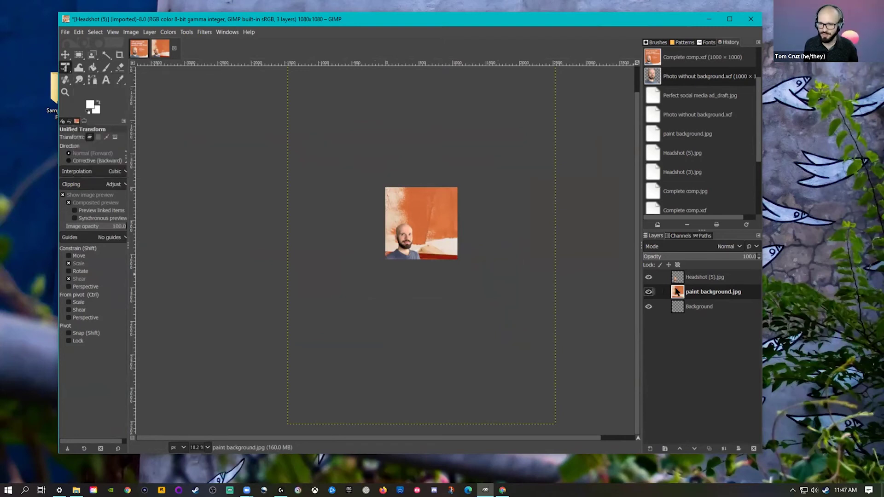
left_click(514, 299)
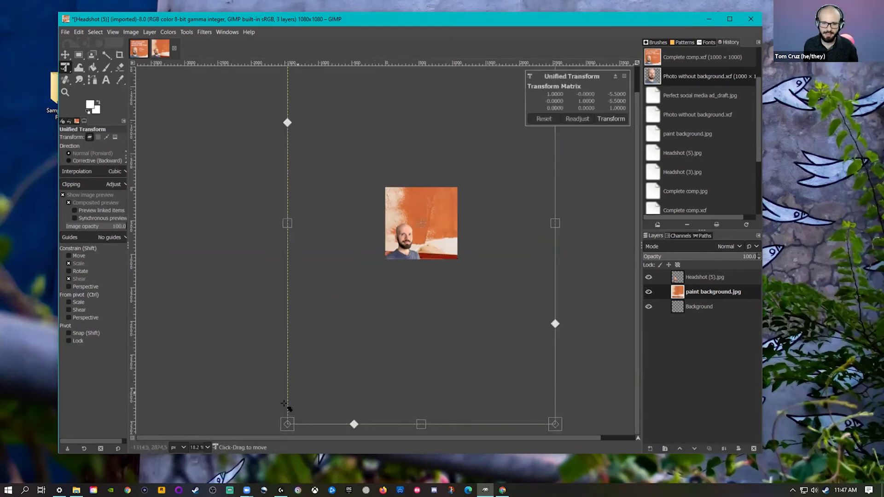
left_click_drag(282, 424, 369, 286)
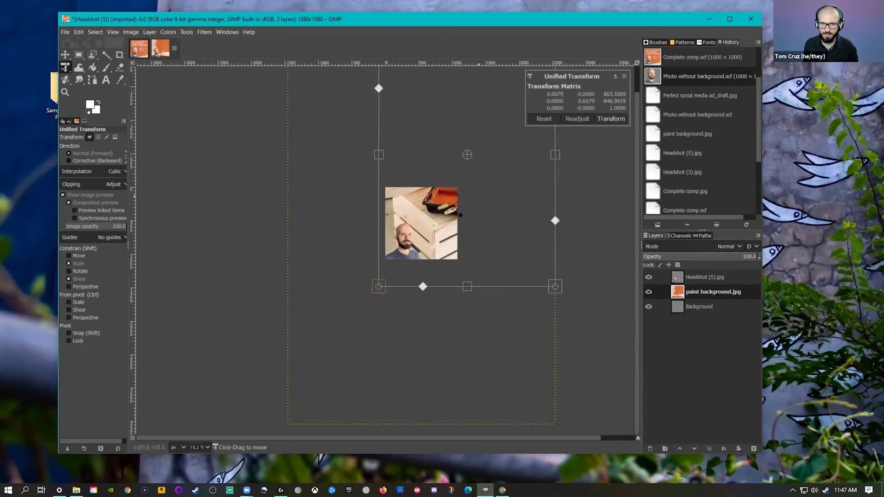
left_click_drag(500, 167, 483, 236)
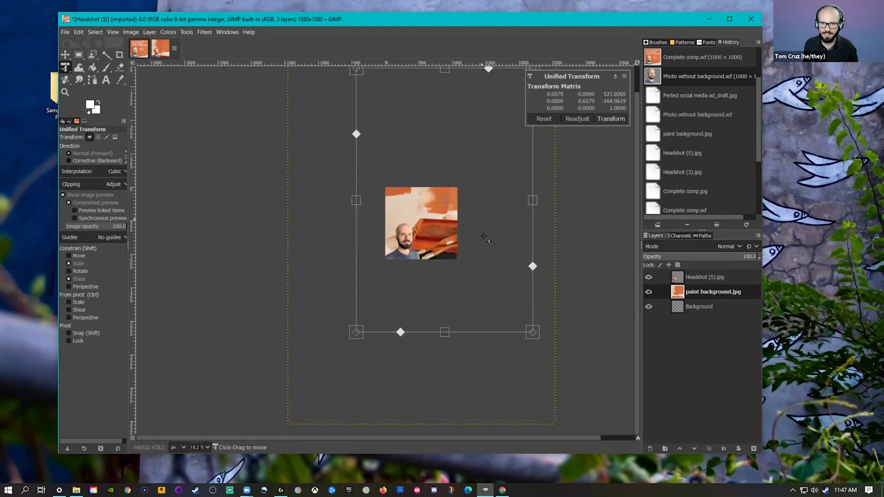
left_click_drag(534, 334, 489, 246)
Reposition the paint background so its orange area fills most of the canvas behind the headshot, and apply the transform
left_click_drag(425, 101, 427, 159)
key("ctrl")
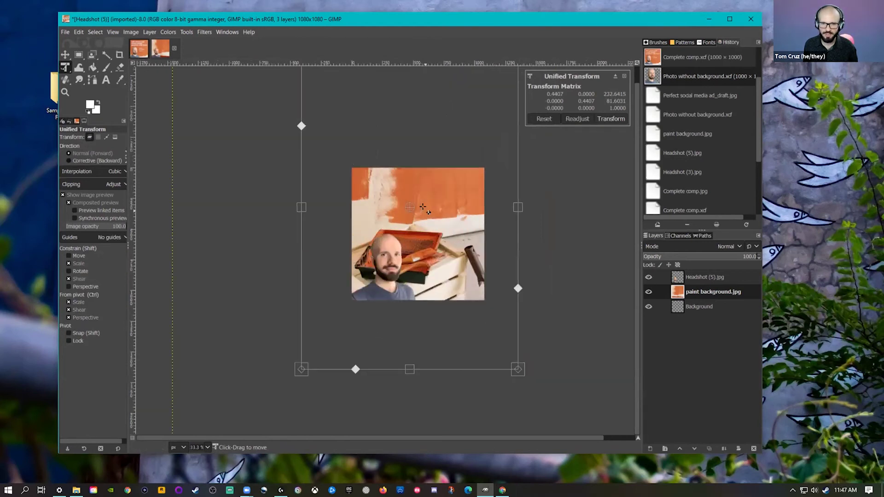
scroll(422, 207, "up", 3)
scroll(441, 180, "down", 1)
mouse_move(435, 95)
left_mouse_down()
mouse_move(428, 140)
mouse_move(448, 205)
left_mouse_up()
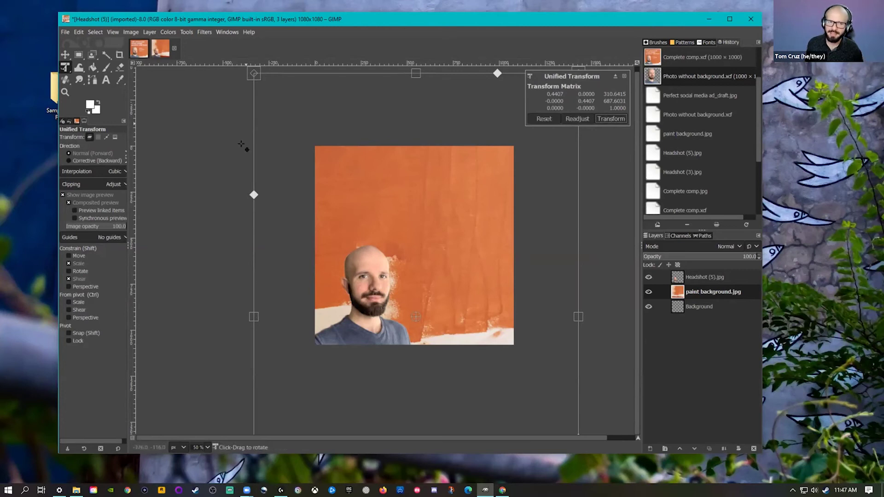
left_click(616, 119)
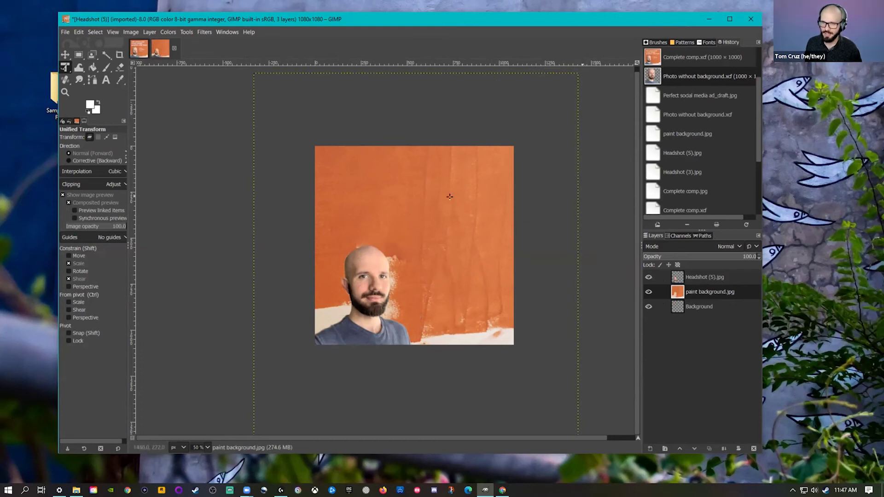
Draw a text box across the canvas area above the headshot, check the Complete comp.xcf headline for reference, and return to the headshot image
left_click(106, 80)
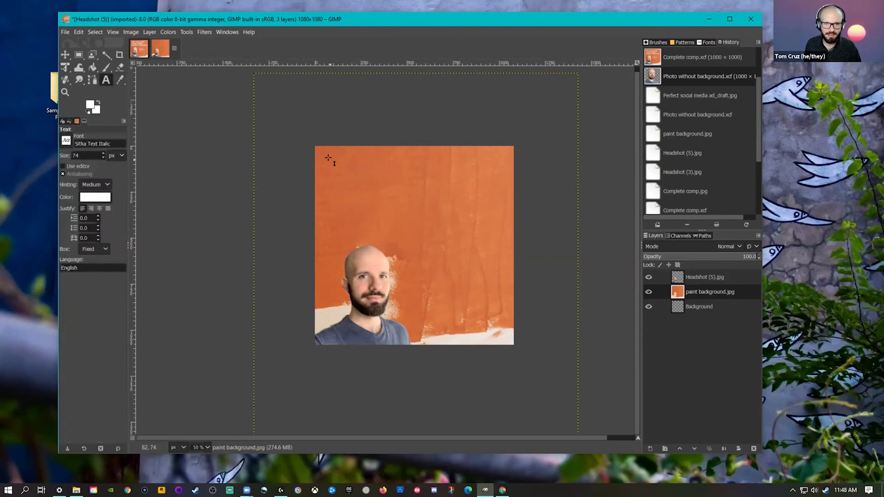
left_click_drag(328, 158, 497, 228)
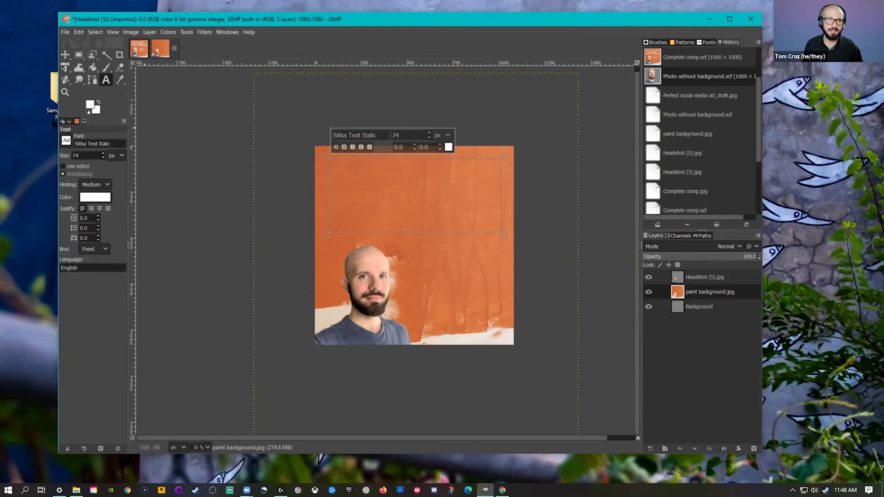
left_click(140, 49)
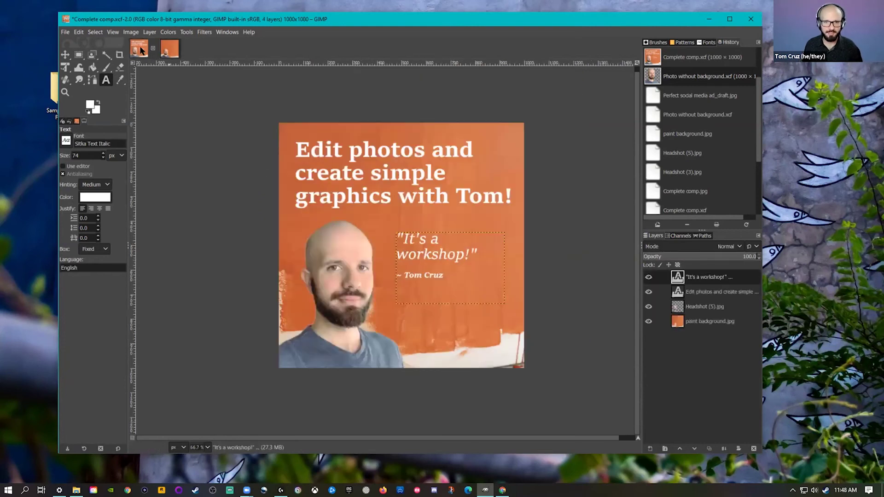
left_click(170, 47)
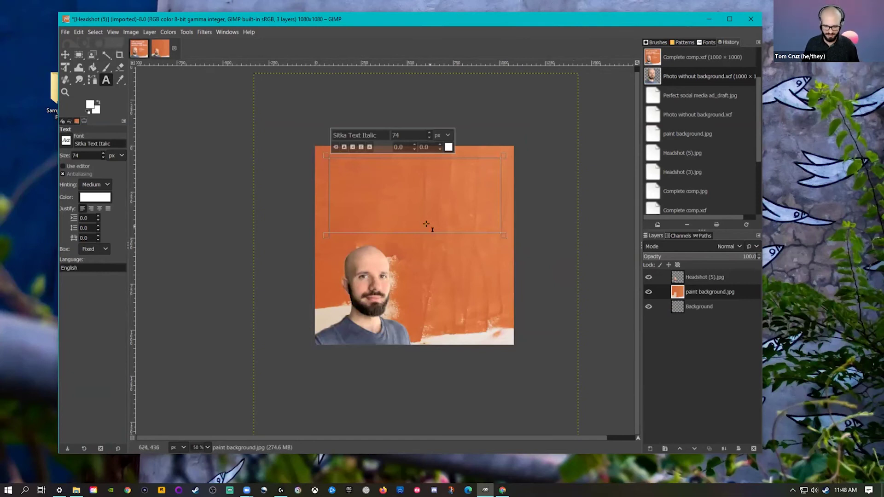
Enter the headline "Come on down to our wonderful photo editing workshop!" in the text box
type("C")
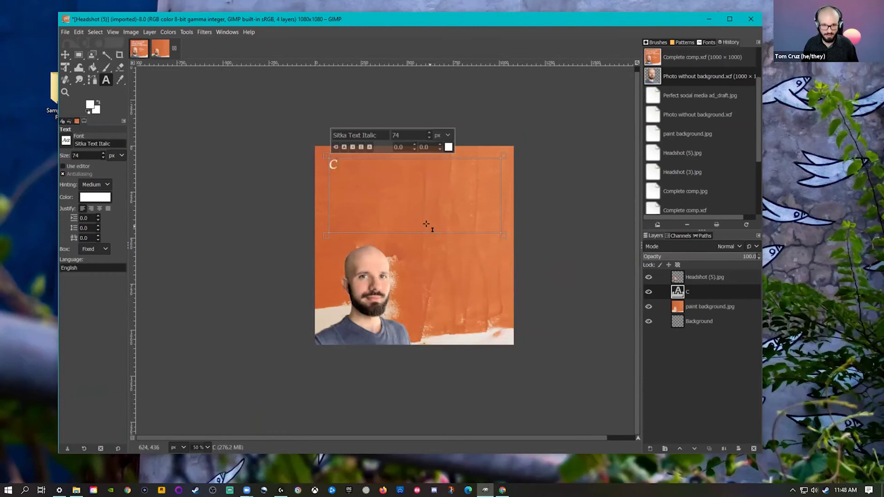
type("ome on down to")
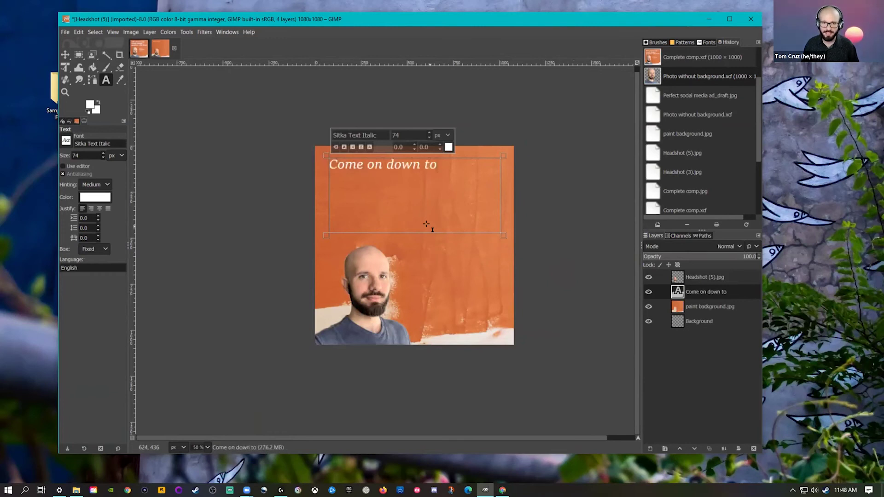
type(" our wonderf")
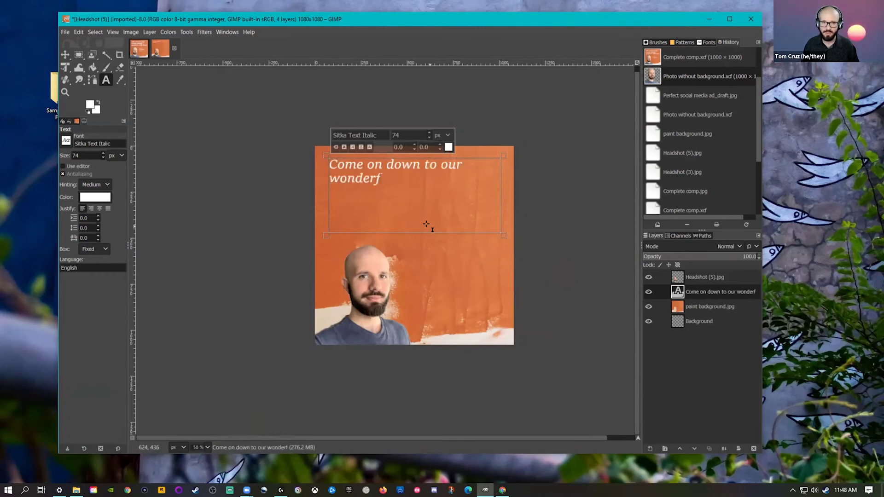
type("ul photo")
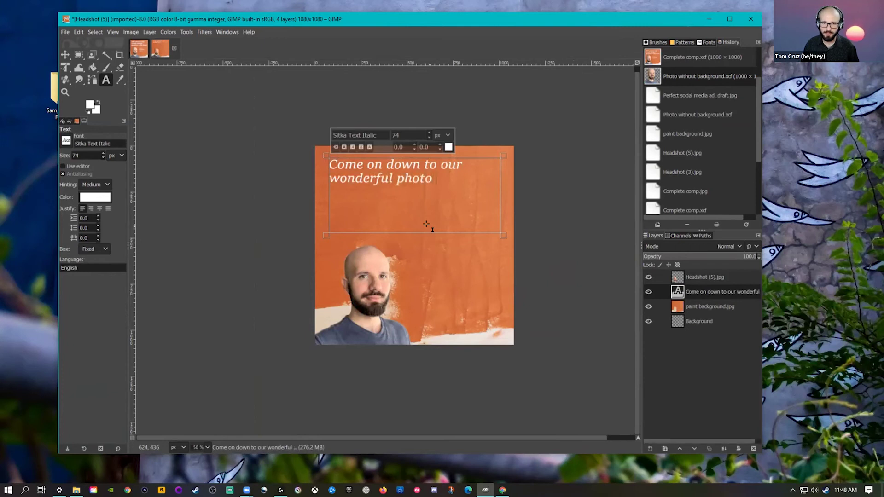
type(" editing wor")
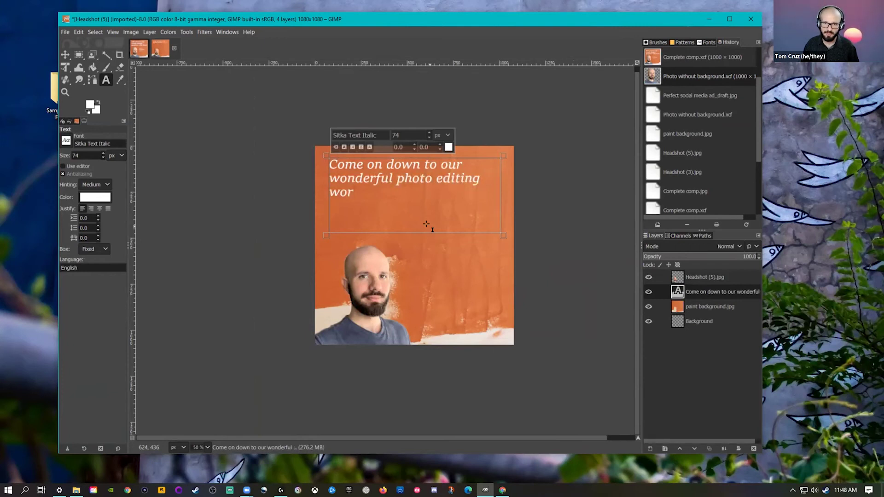
type("kshop!")
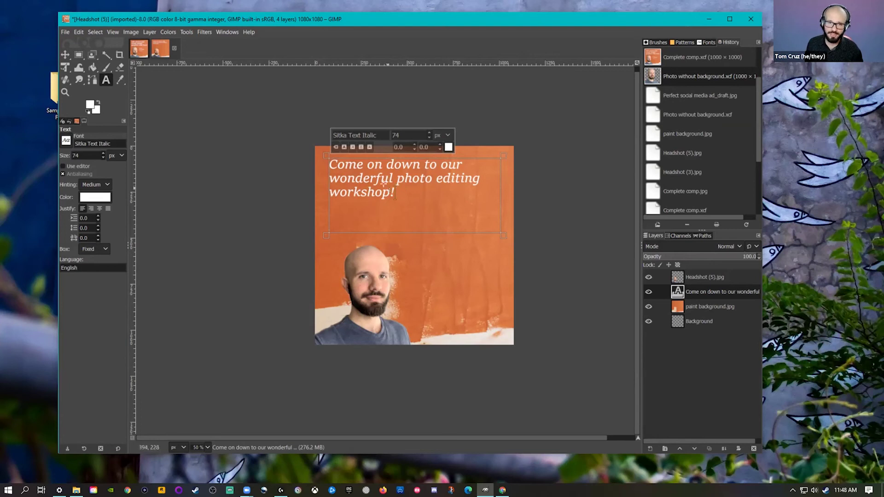
Select the entire headline text and set its font to Slabo 27px
left_click_drag(393, 194, 321, 160)
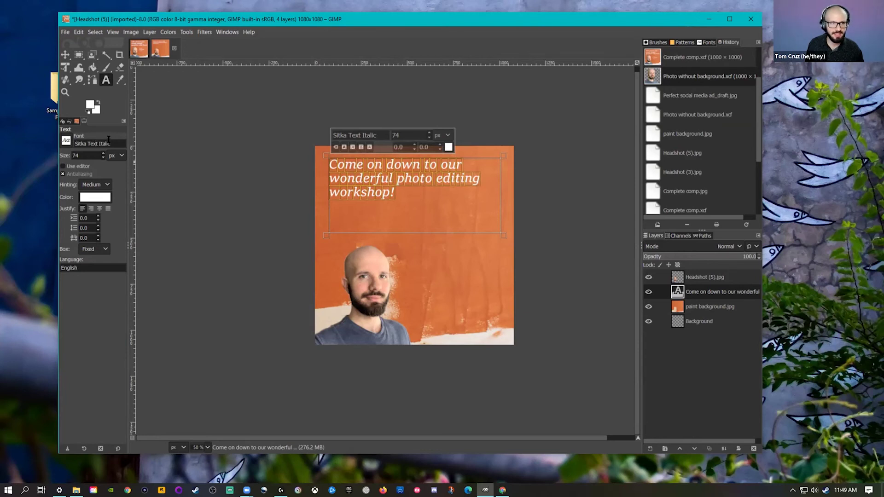
left_click(67, 143)
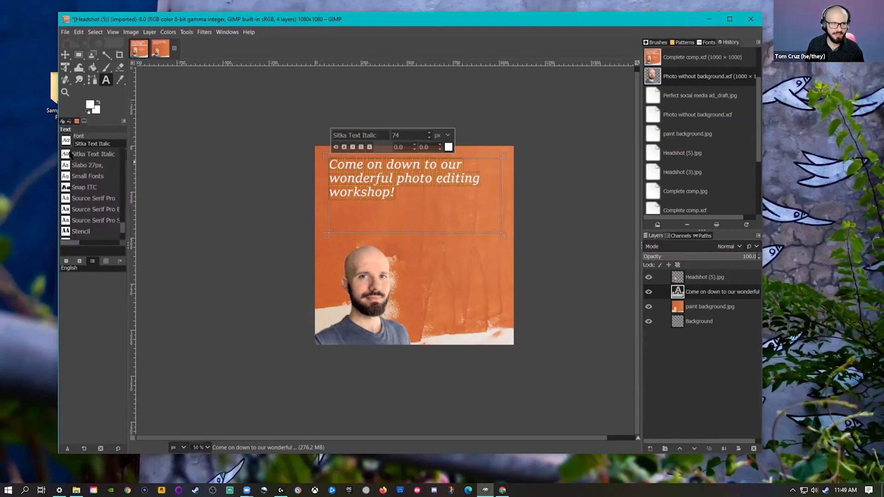
left_click(92, 164)
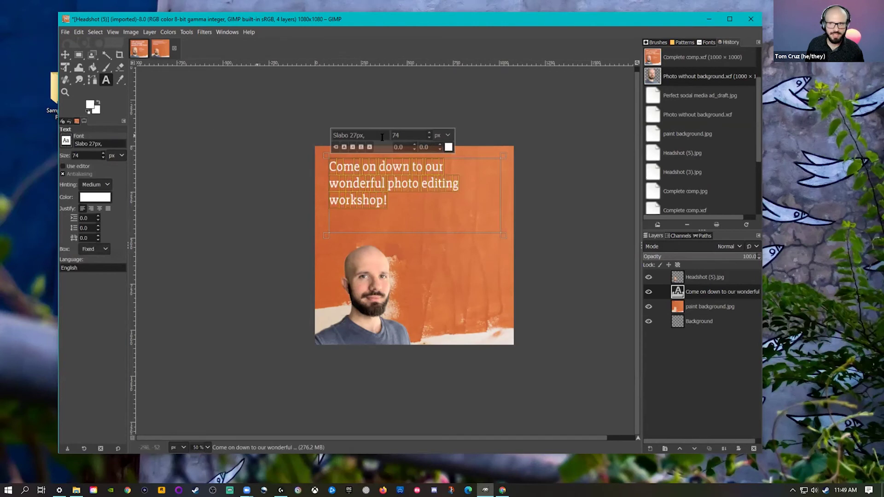
Try out other fonts on the selected headline, going down the font list from Small Fonts to Times New Roman, Italic
left_click(707, 43)
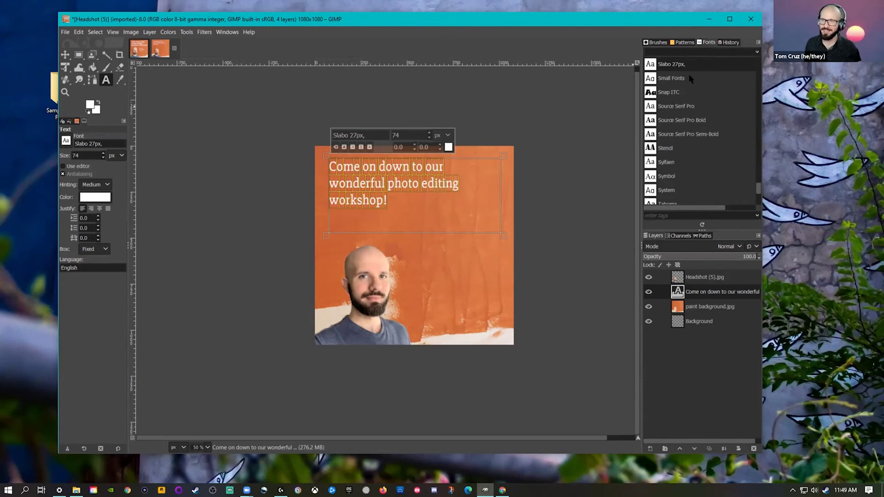
left_click(664, 79)
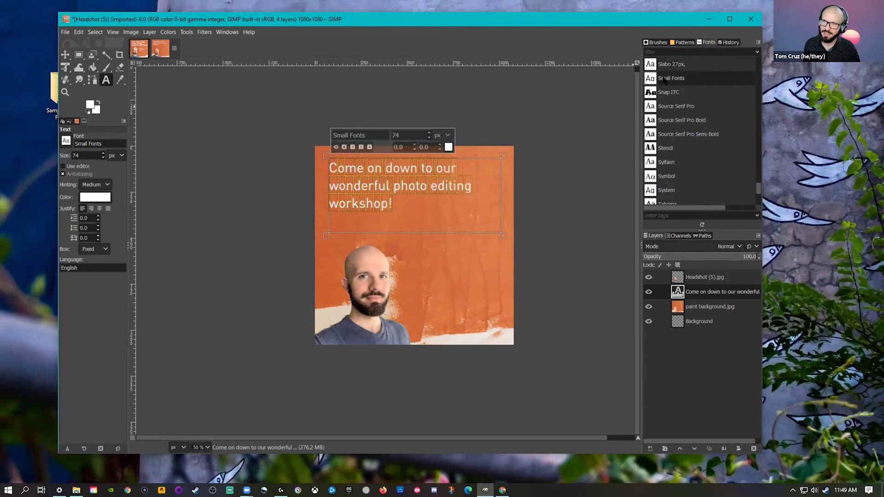
key("Down")
key("Down")
key("Down")
key("Down")
key("Down")
key("Down")
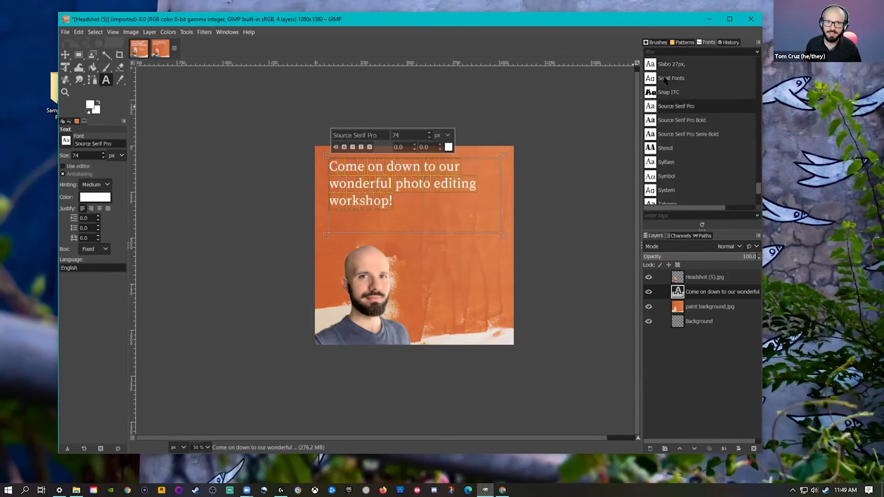
key("Down")
key("Down")
key("Down")
key("Down")
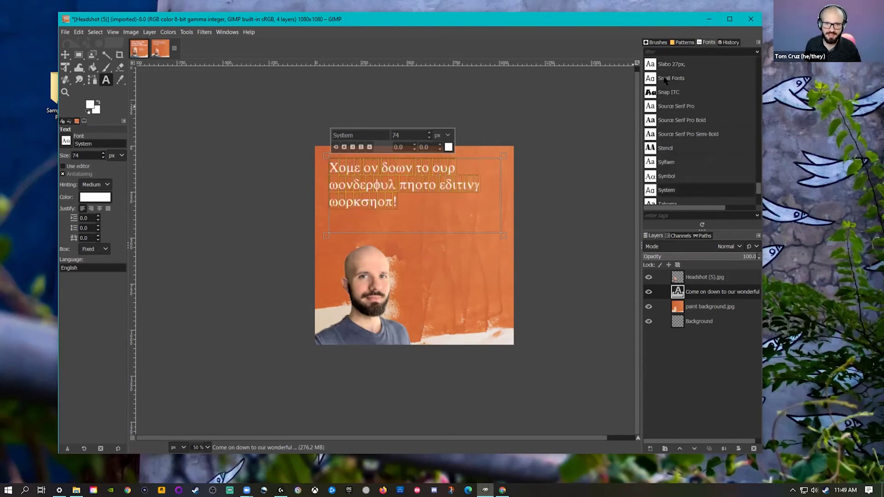
key("Down")
key("Down")
key("Down")
key("Down")
key("Down")
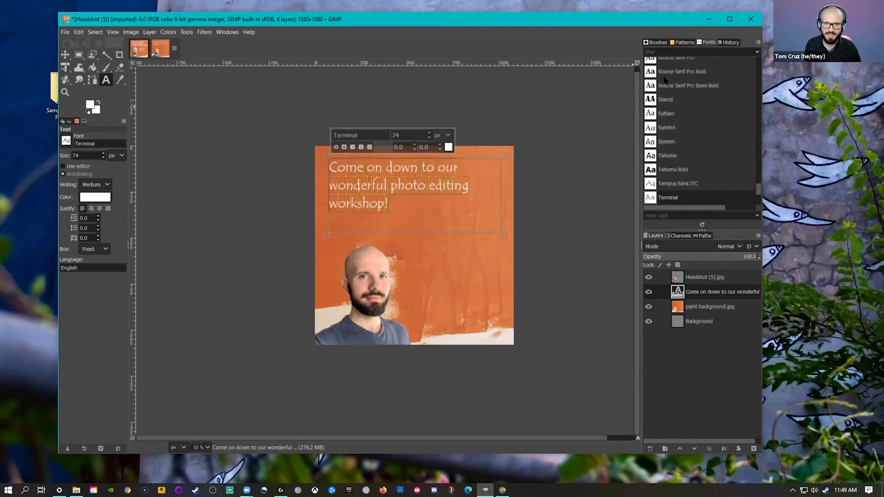
key("Down")
key("Down")
key("Down")
key("Down")
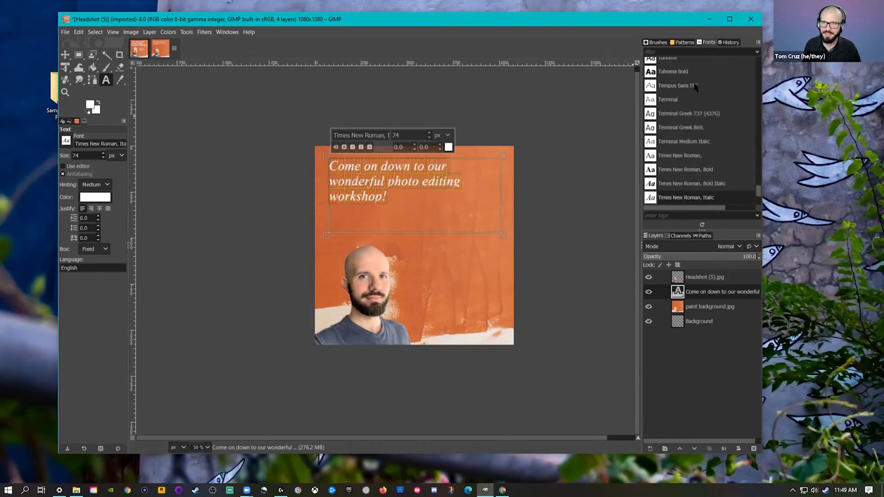
Try to filter the font list by "comic", and clear the filter
scroll(673, 111, "up", 4)
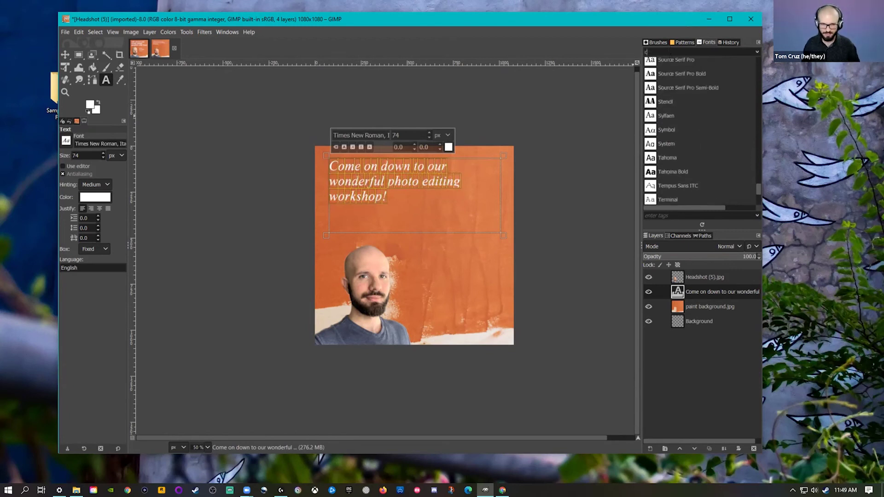
type("comic")
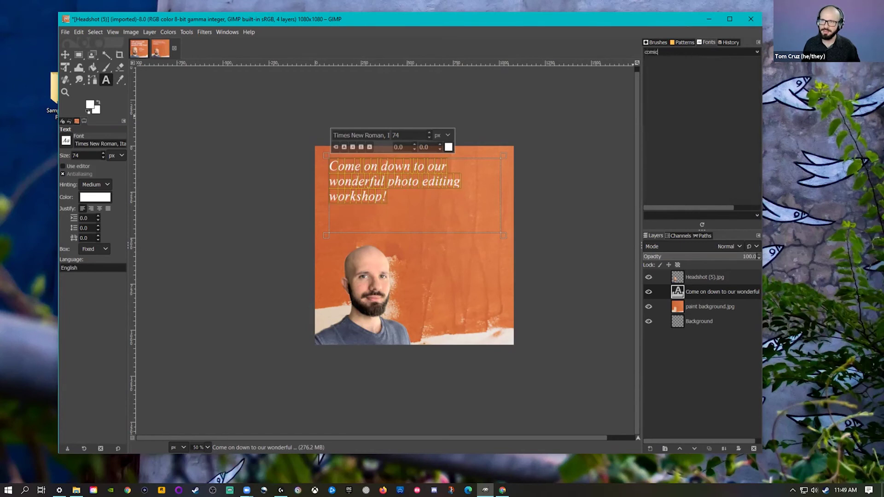
key("ctrl+a")
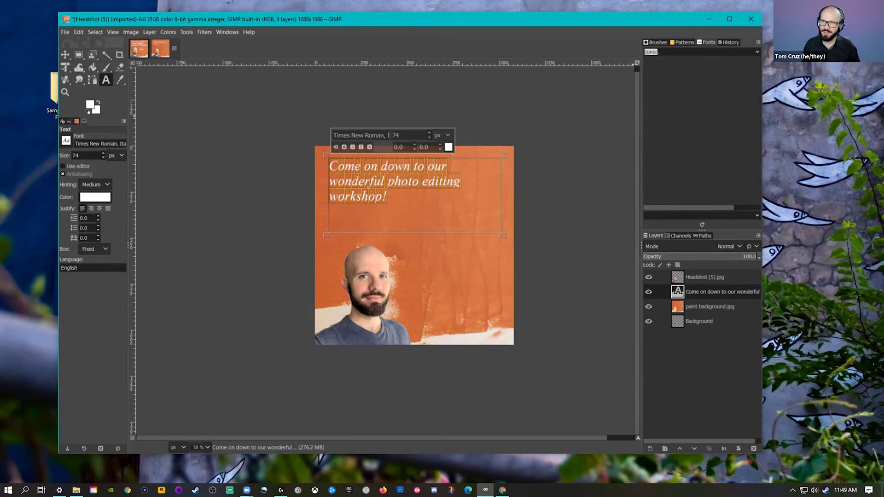
key("BackSpace")
Find Comic Sans MS Bold in the full font list and apply it to the selected headline
scroll(683, 154, "down", 10)
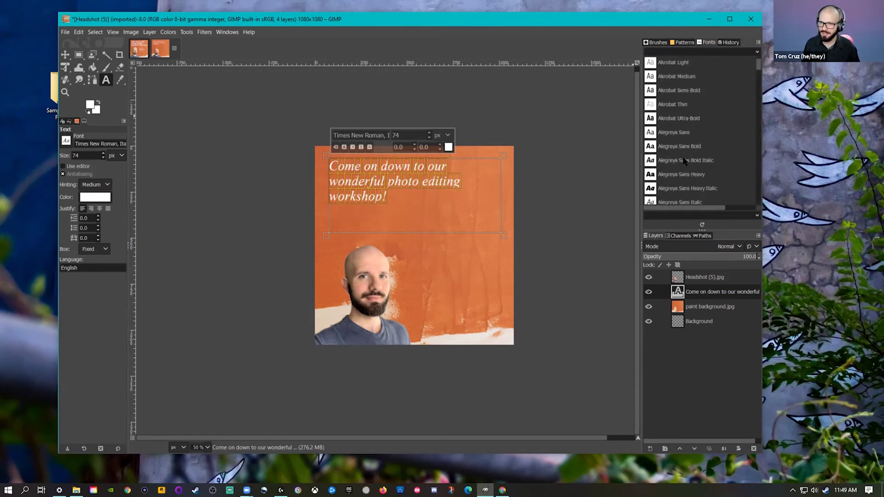
scroll(685, 160, "down", 10)
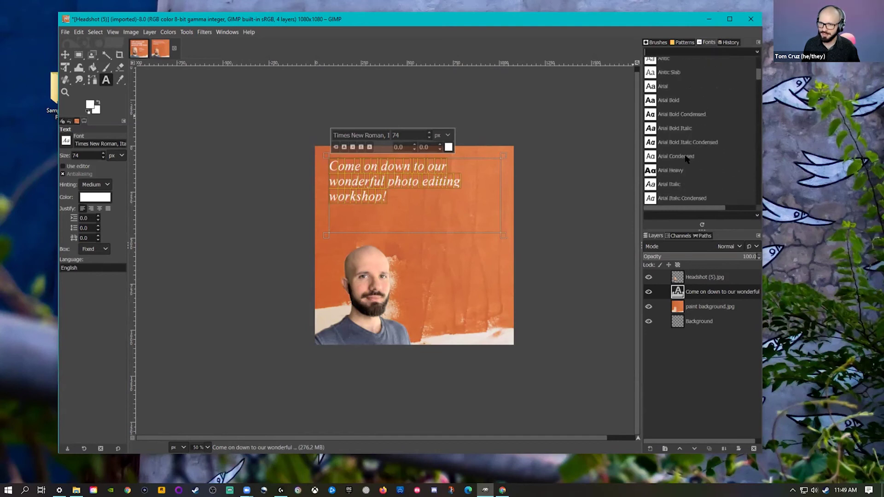
scroll(688, 159, "down", 10)
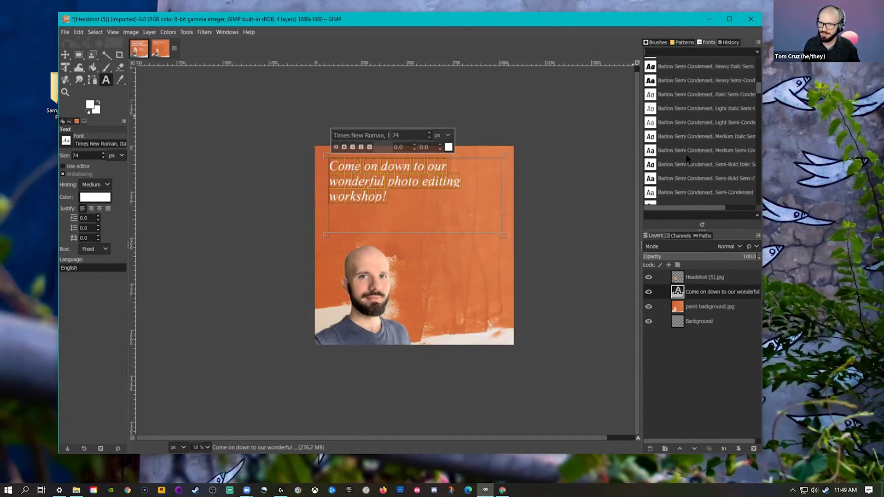
scroll(688, 158, "down", 10)
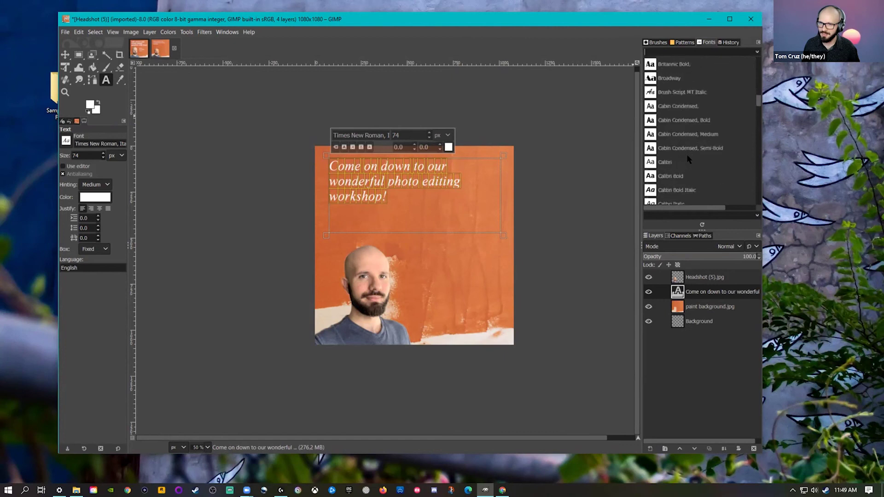
scroll(686, 162, "down", 5)
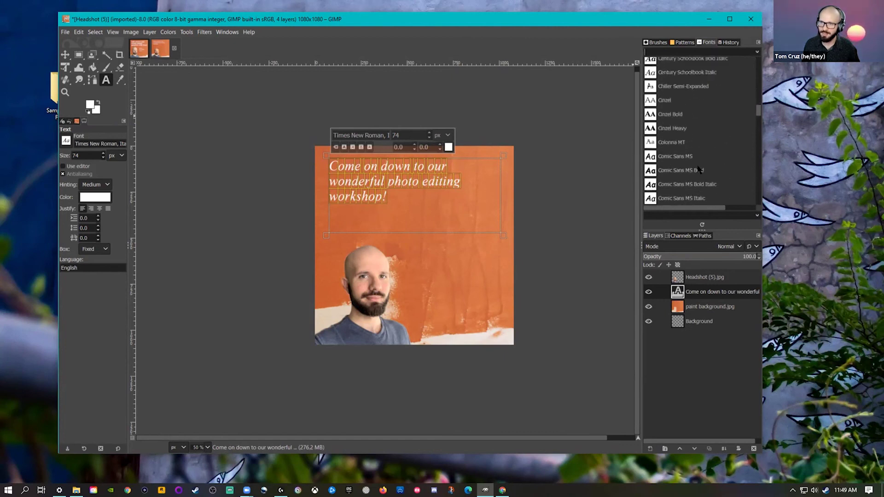
left_click(698, 170)
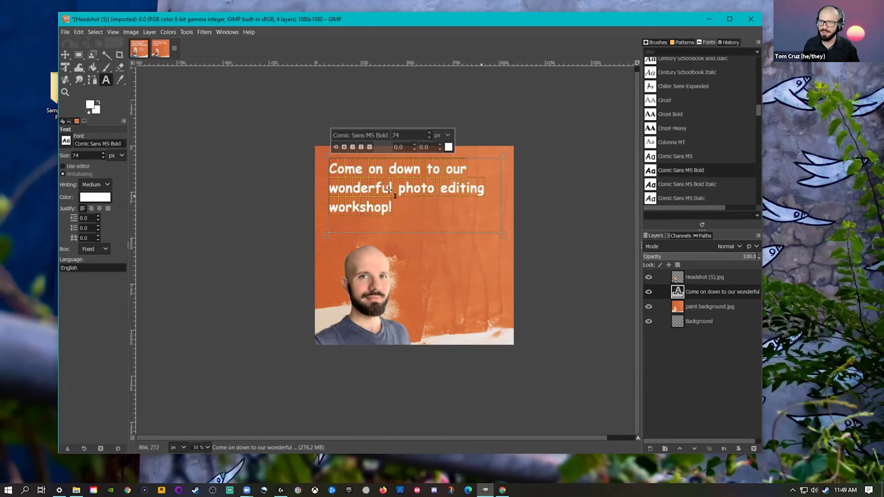
Enlarge the selected headline text to 91 px and clear the text selection
left_click(429, 132)
scroll(429, 132, "up", 10)
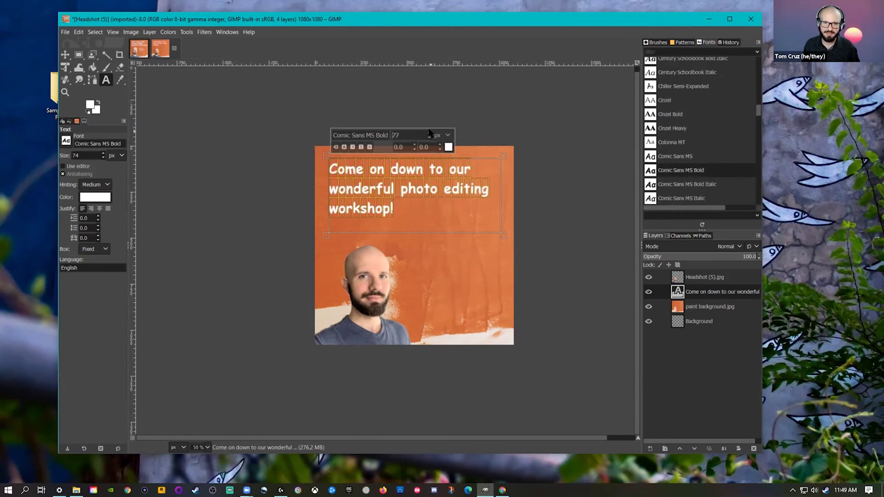
scroll(429, 134, "up", 2)
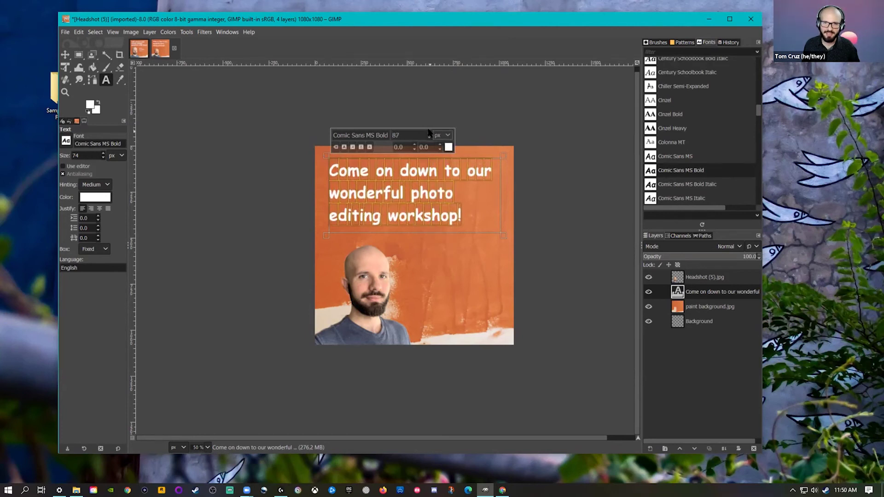
scroll(428, 132, "up", 3)
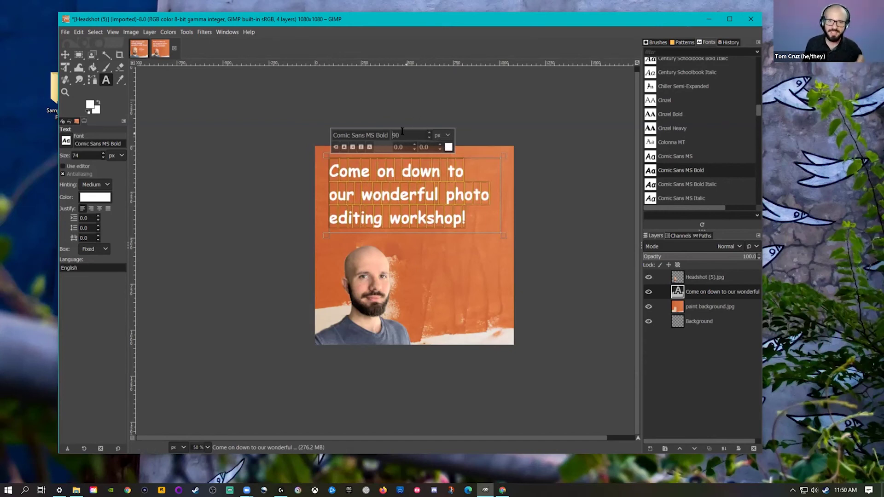
left_click_drag(399, 134, 384, 133)
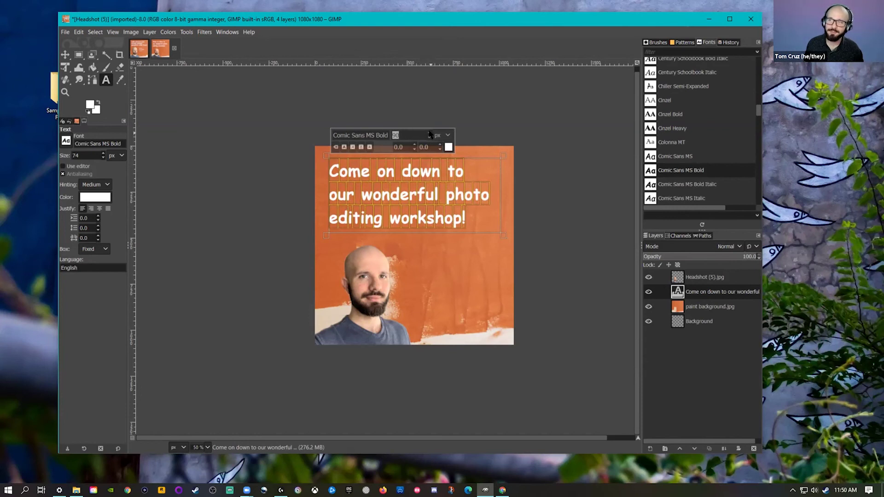
scroll(429, 134, "down", 1)
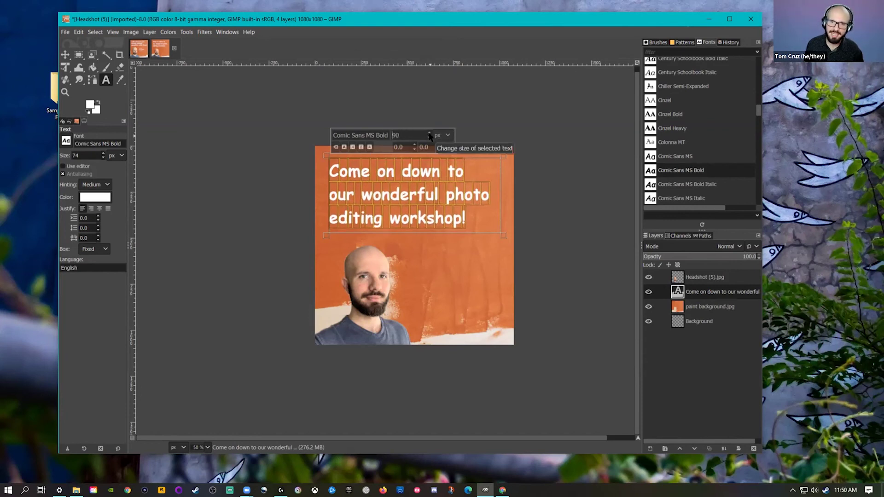
scroll(429, 134, "up", 4)
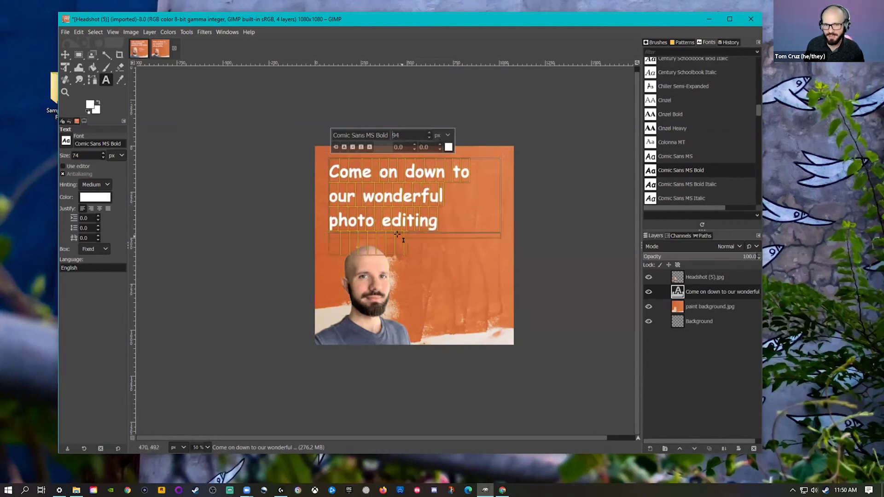
left_click(428, 138)
left_click(428, 138)
left_click(428, 138)
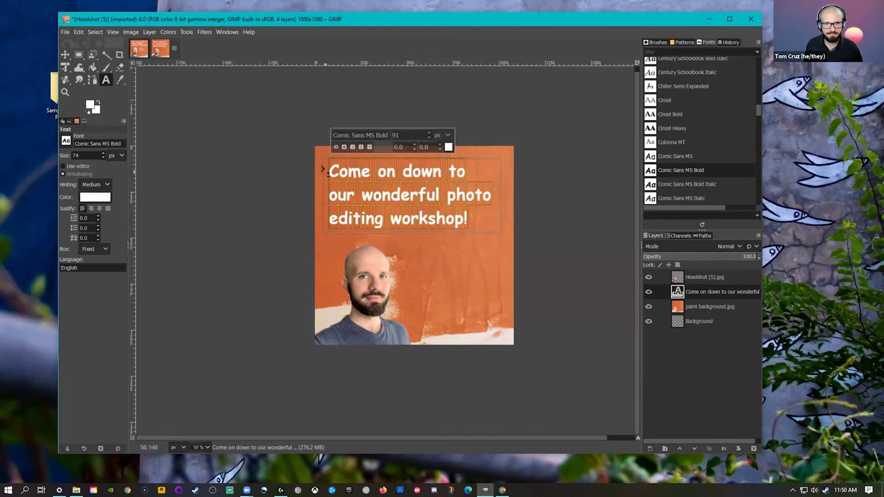
key("Escape")
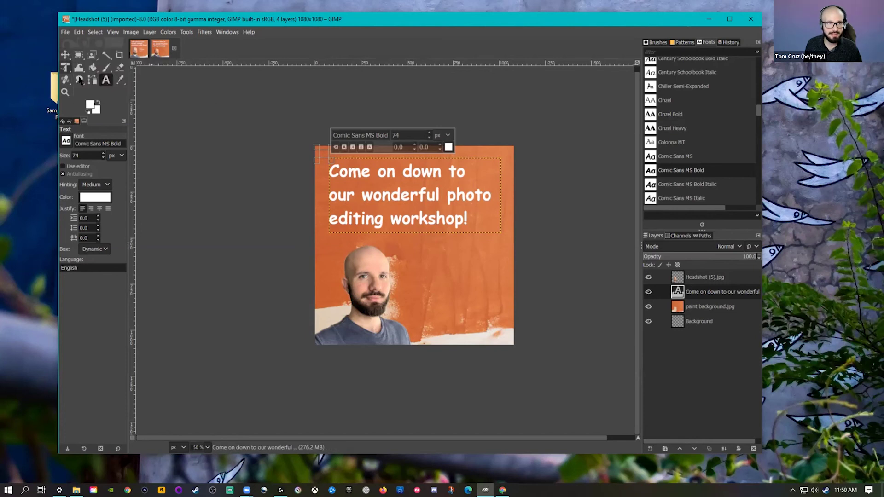
left_click(423, 184)
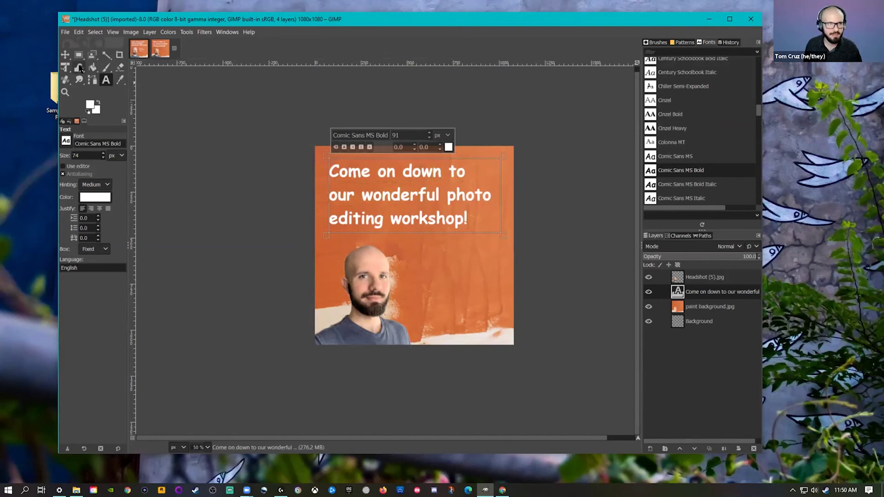
Move the headline text down with the Move tool until its last line overlaps the headshot
left_click(65, 55)
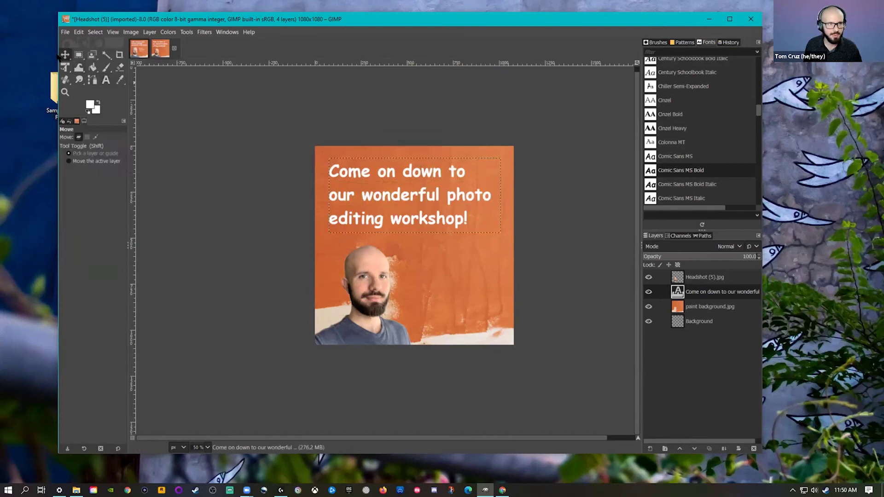
left_click_drag(479, 197, 483, 198)
left_click(479, 194)
left_click(474, 248)
left_click_drag(474, 253, 470, 248)
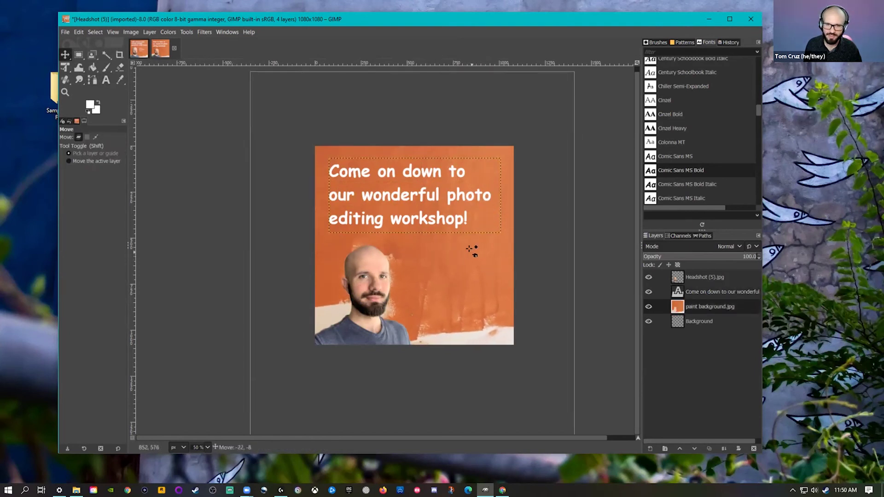
left_click(470, 195)
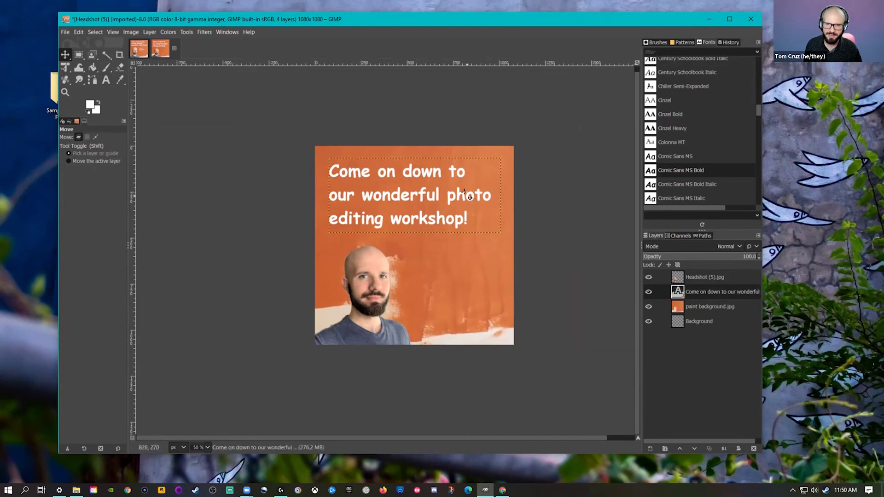
left_click_drag(471, 195, 461, 229)
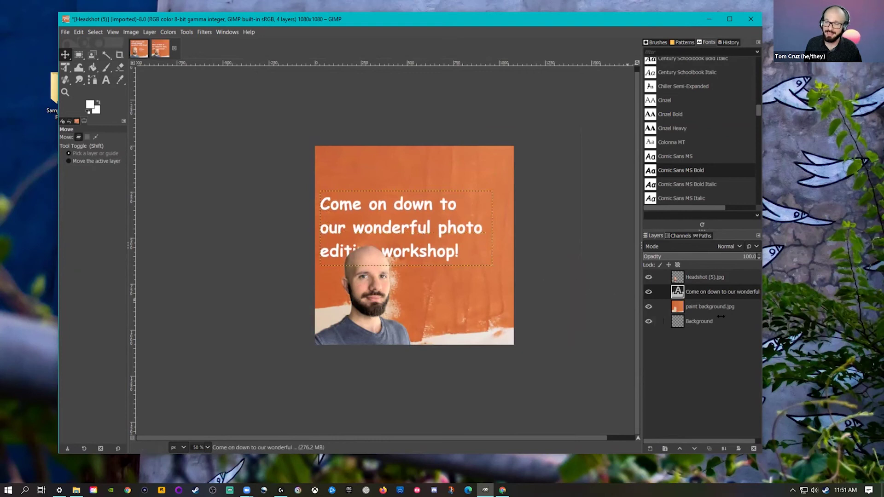
Reorder the headline layer above Headshot (5).jpg and move the headline back up into the empty area over the head
left_click_drag(681, 294, 679, 274)
left_click_drag(391, 249, 399, 209)
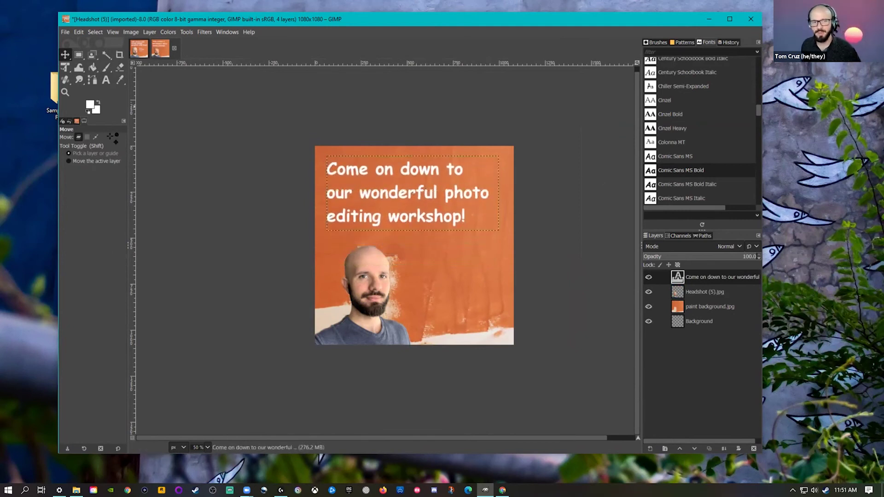
Check the quote's placement in the Complete comp example, and draw a text box beside the head, below the headline
left_click(102, 81)
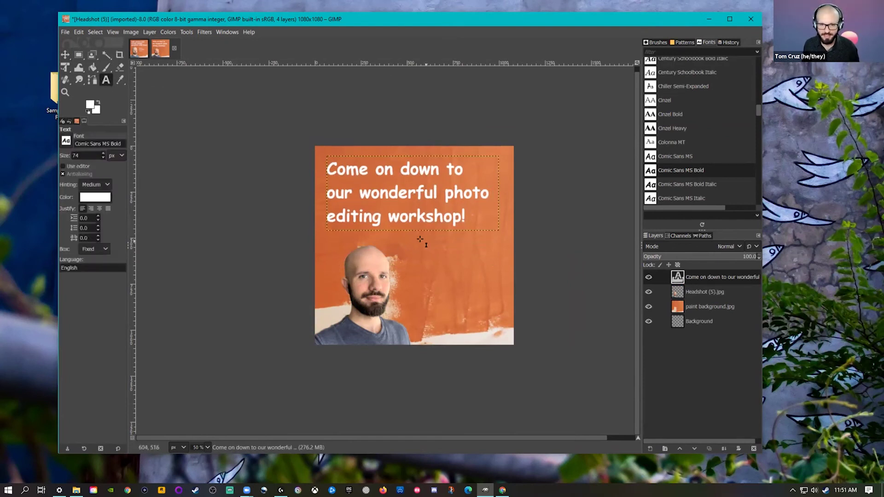
key("ctrl+Page_Down")
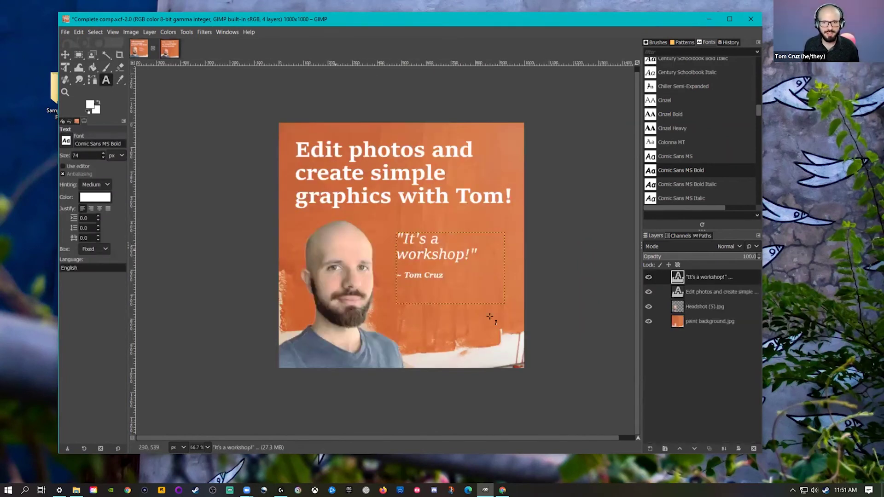
key("ctrl+Page_Up")
left_click_drag(417, 242, 501, 299)
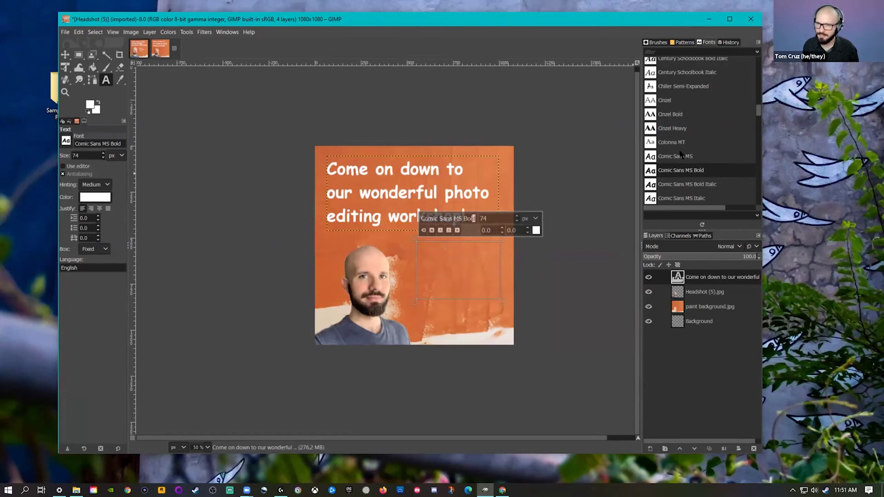
Try to filter the font list by "papyrus", and clear the filter
left_click(670, 53)
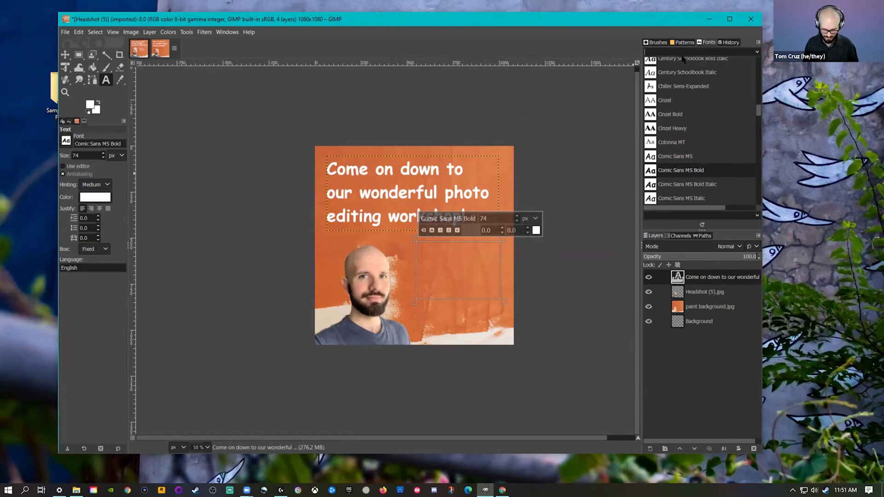
type("papyrus,")
key("BackSpace")
key("BackSpace")
key("BackSpace")
key("BackSpace")
key("BackSpace")
key("BackSpace")
key("BackSpace")
key("BackSpace")
key("BackSpace")
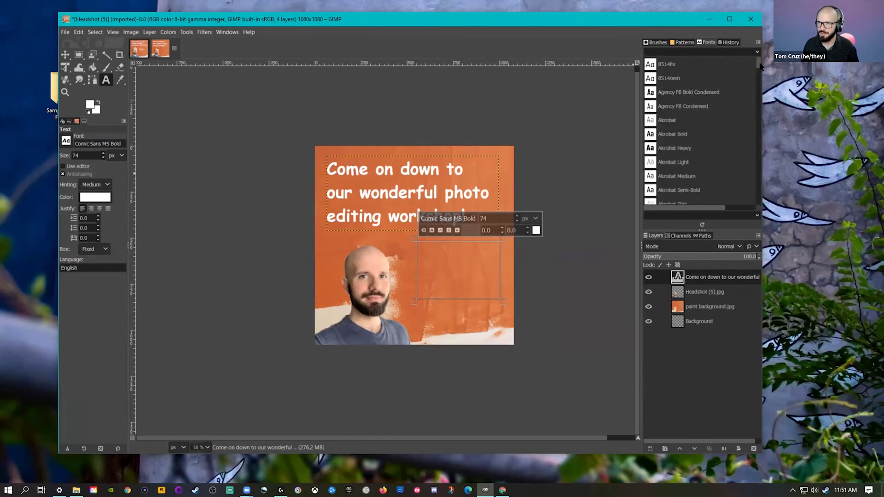
Choose Papyrus from the full font list and enter "Learn creativity with me" in the new text box
left_click_drag(759, 66, 756, 168)
scroll(725, 151, "down", 1)
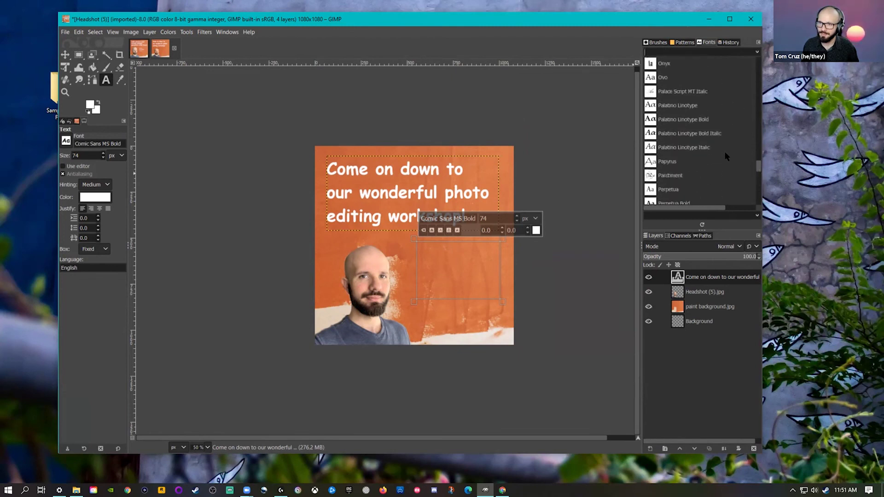
left_click(665, 162)
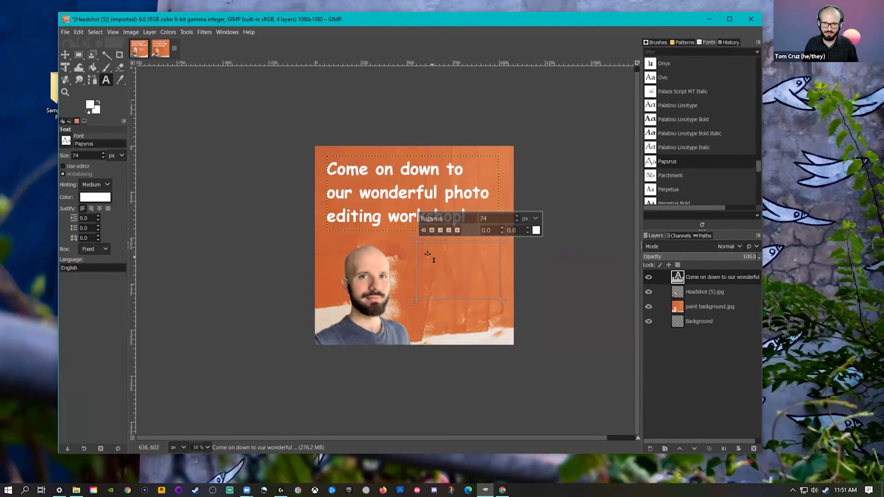
type("Learn creativity with me")
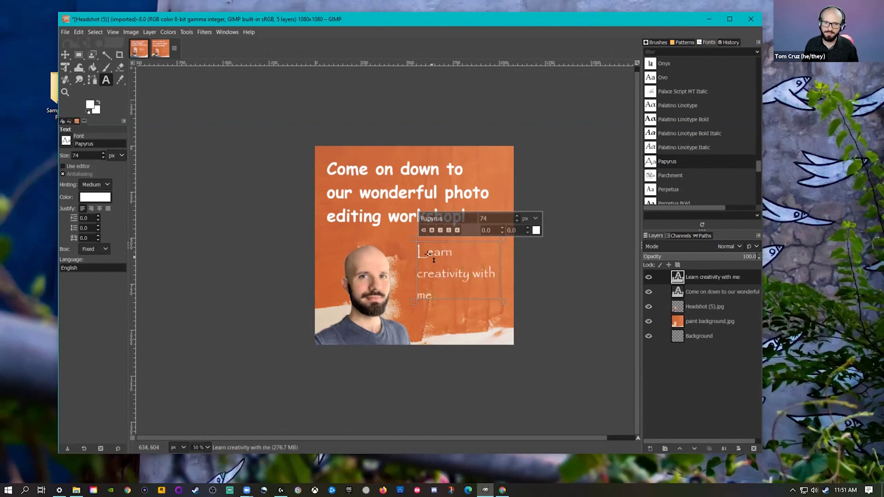
Reduce the size of the whole "Learn creativity with me" text to 62 px and clear the text selection
left_click_drag(432, 288, 416, 251)
left_click(514, 221)
left_click(513, 222)
left_click(513, 222)
left_click(513, 222)
left_click(513, 221)
left_click(513, 222)
left_click(514, 222)
left_click(513, 222)
left_click(513, 222)
left_click(513, 221)
left_click(513, 222)
left_click(514, 222)
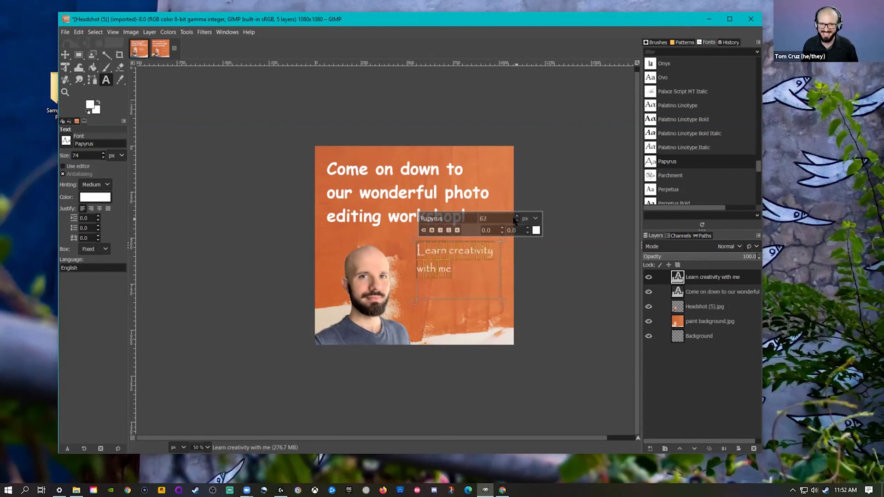
left_click(507, 223)
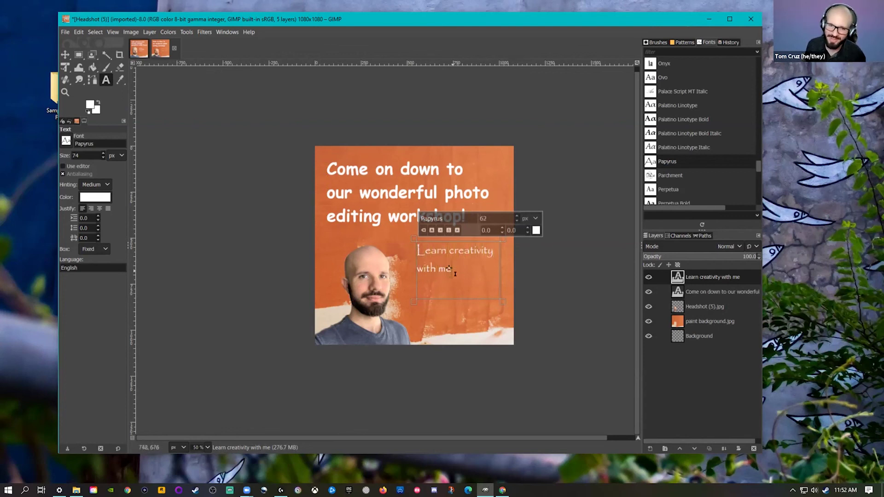
Change the whole "Learn creativity with me" text to Palatino Linotype Bold Italic and enlarge it to 73 px
left_click_drag(448, 268, 407, 244)
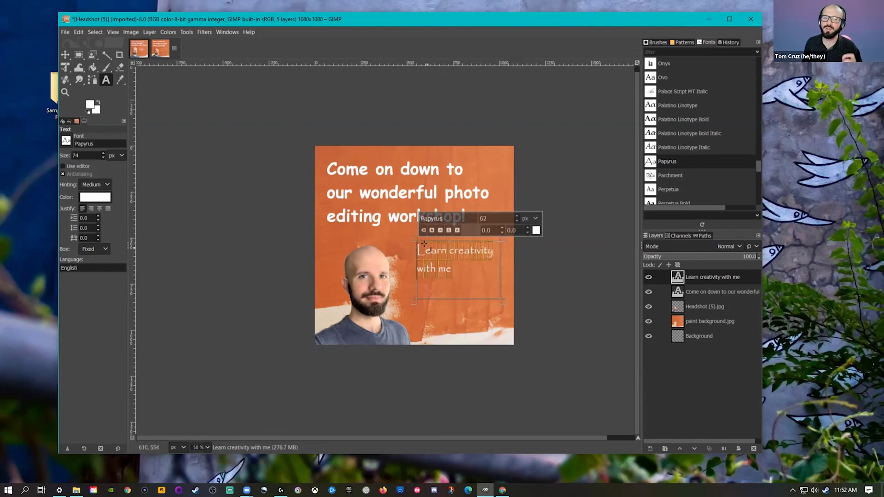
left_click(682, 133)
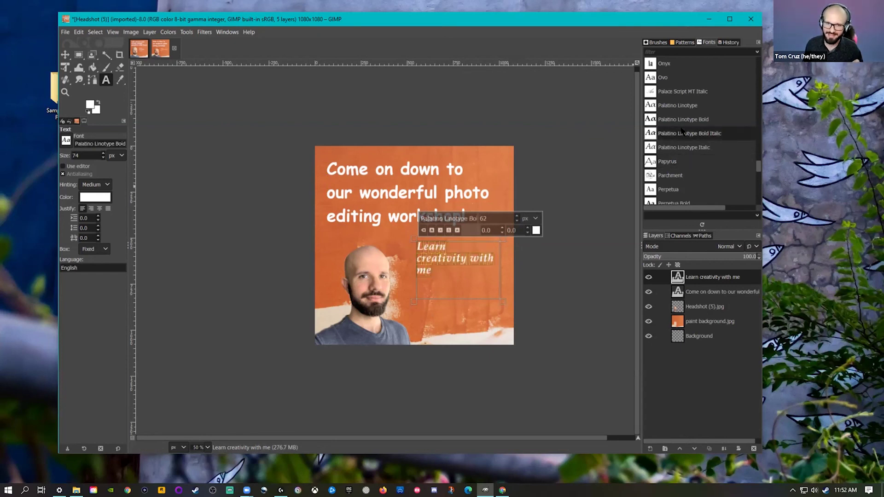
left_click(516, 216)
left_click(516, 216)
left_click(517, 216)
left_click(517, 215)
left_click(516, 216)
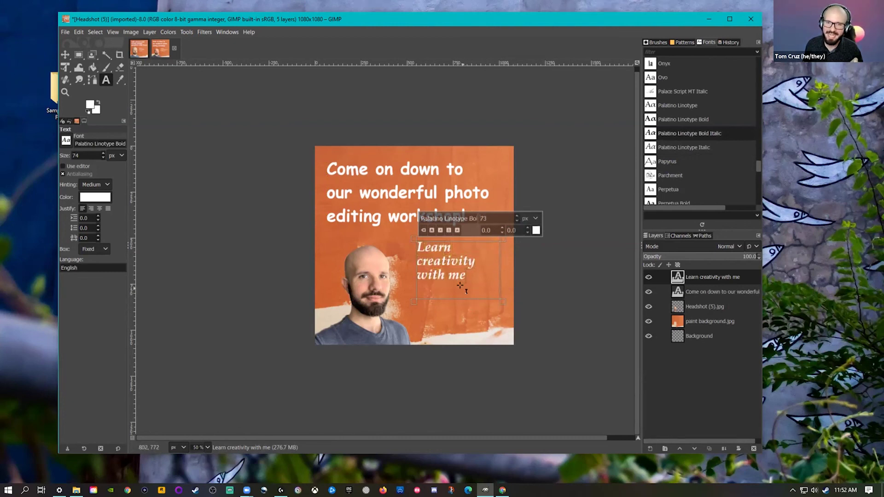
Enclose "Learn creativity with me" in quotation marks and add a line below with "~" and the presenter's first name
type("\"")
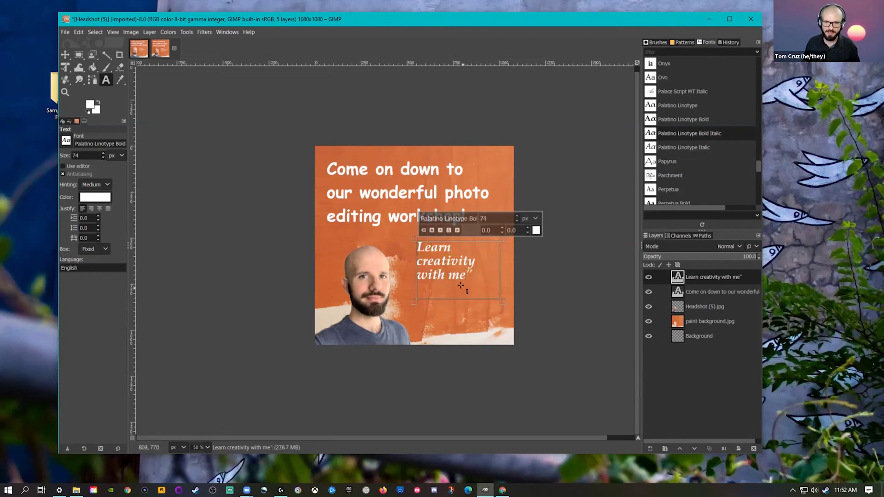
type("\"")
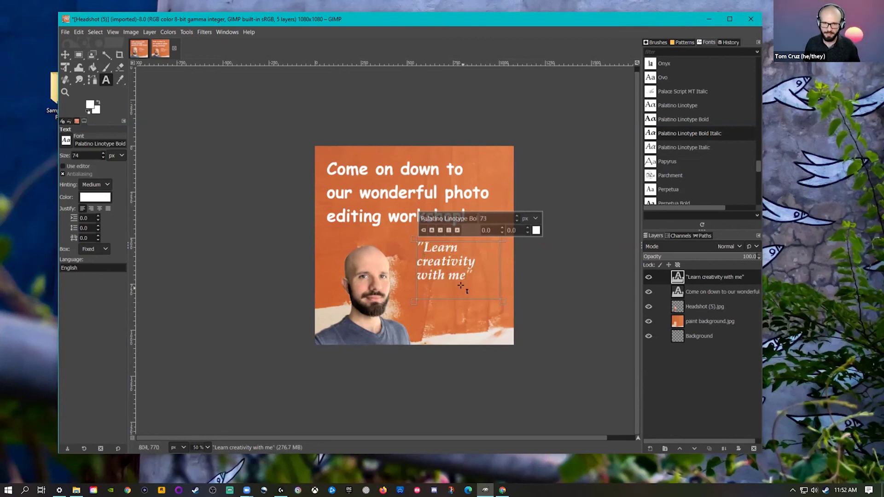
key("Return")
type("~")
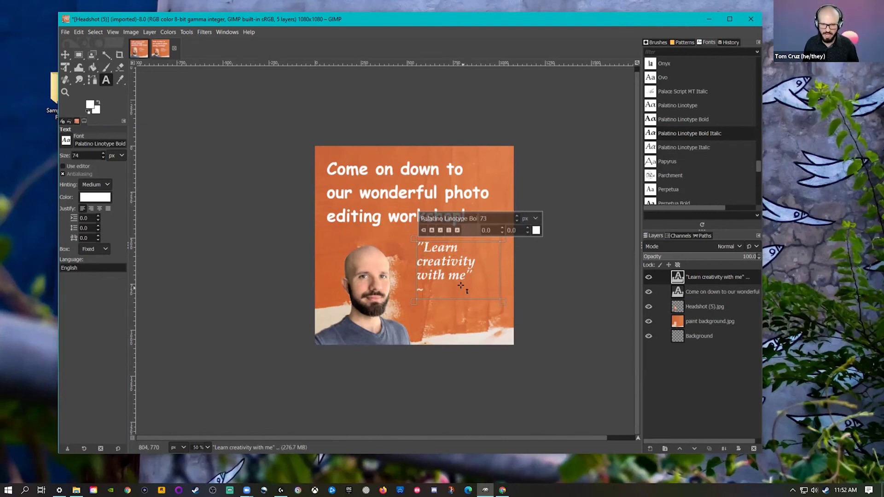
type(" TOM")
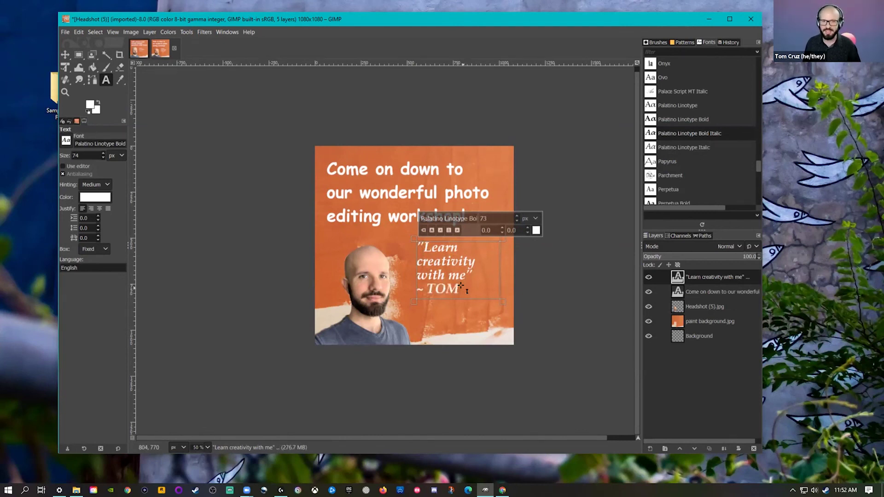
key("BackSpace")
key("BackSpace")
key("BackSpace")
type("tp,")
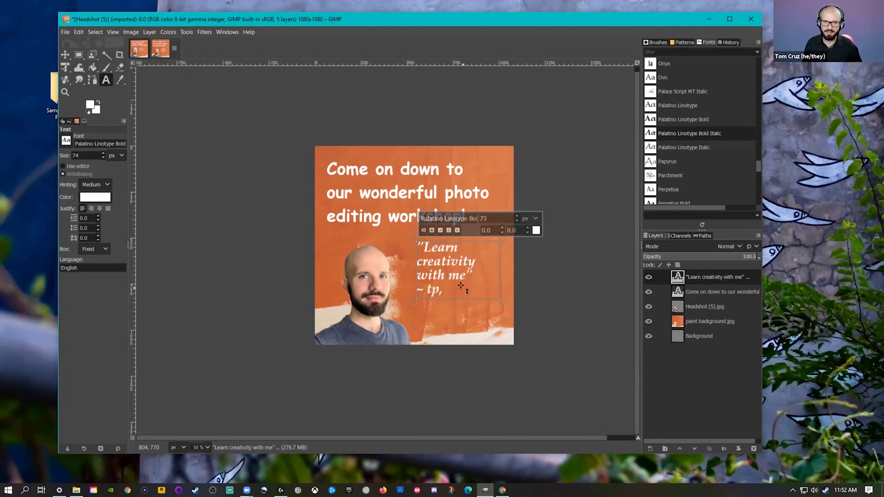
key("BackSpace")
key("BackSpace")
type("TO")
key("BackSpace")
type("om")
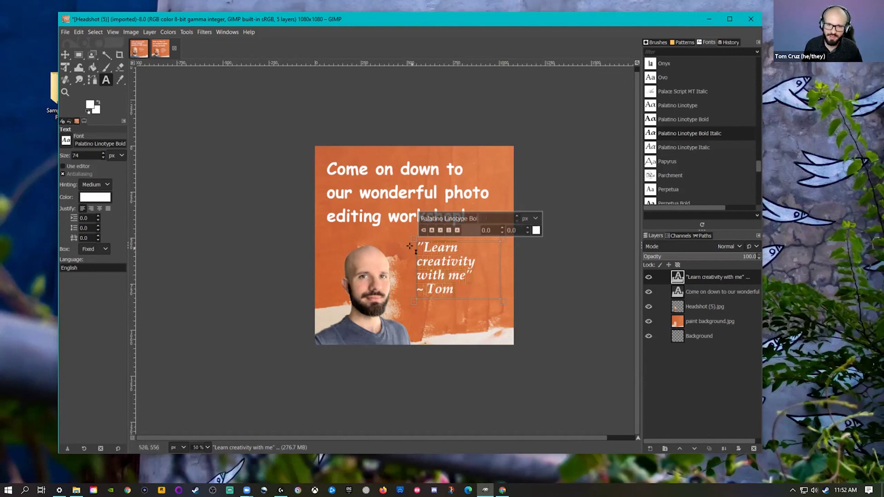
Select the whole quote with its attribution and set the text size to 60 px, trying 20 px first
left_click(514, 221)
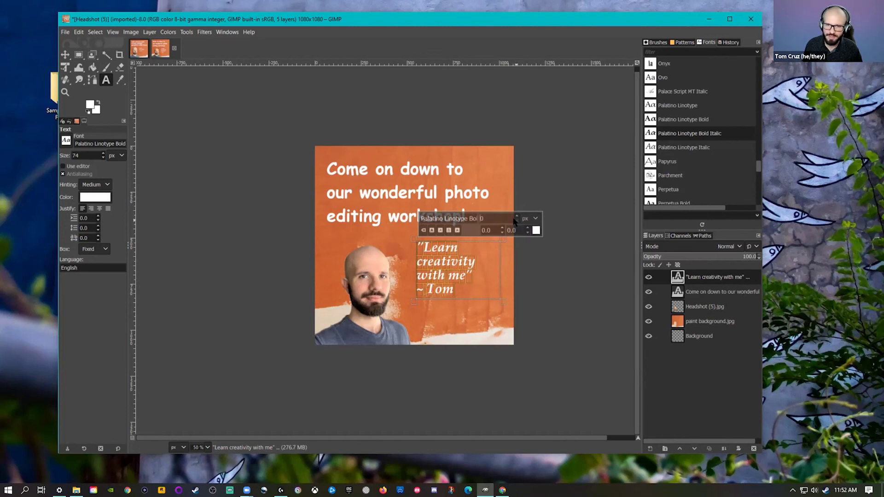
left_click(518, 215)
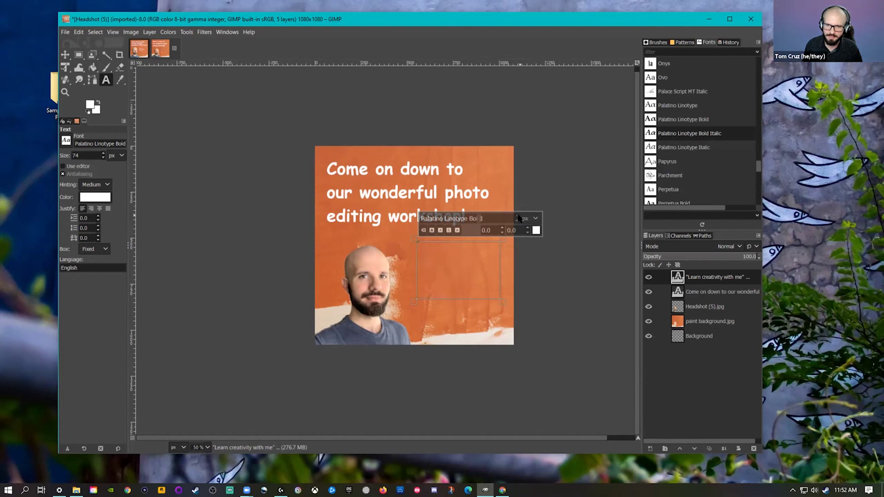
left_click(519, 218)
left_click(503, 217)
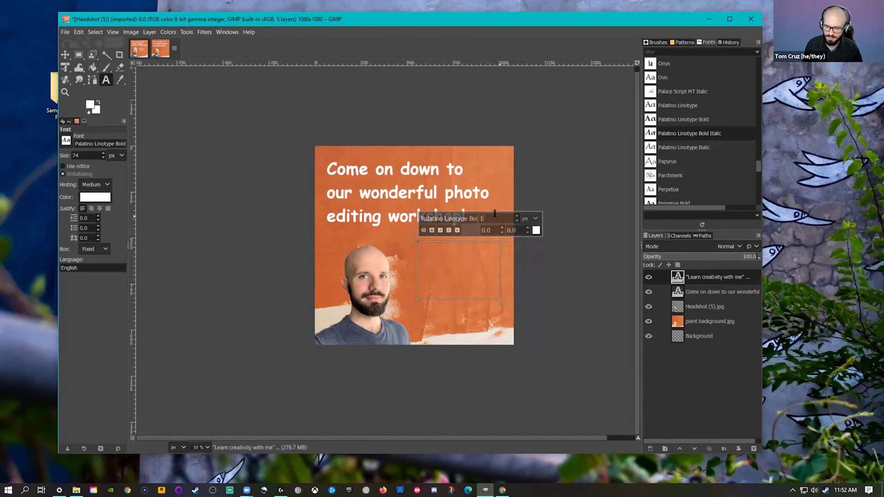
key("BackSpace")
type("20")
key("Return")
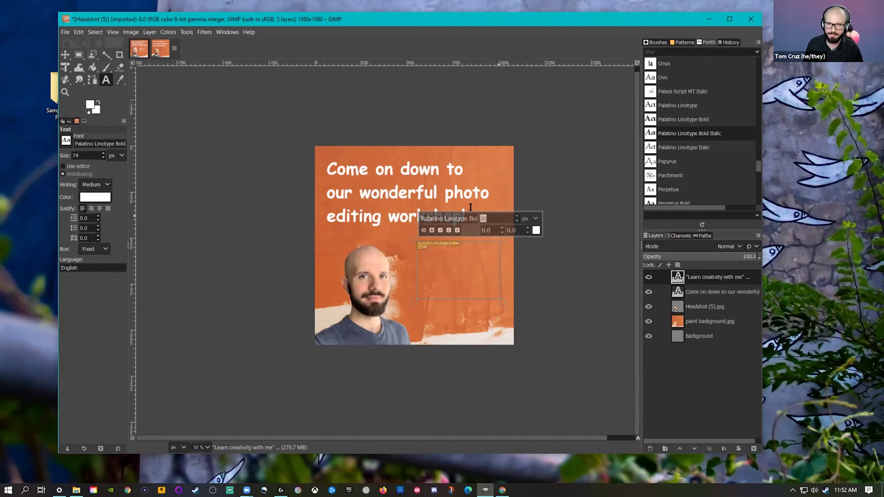
type("60")
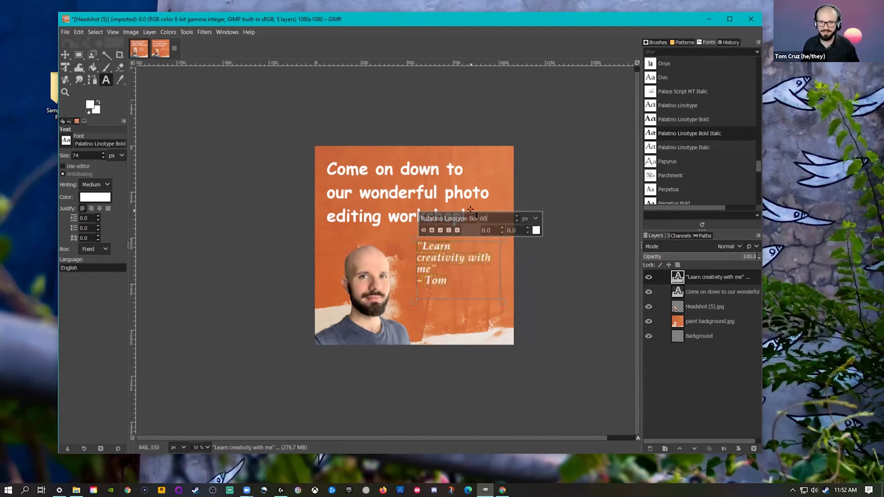
Fine-tune the size of the quote and attribution text to 56 px, comparing it with 58 px, and clear the text selection
left_click(517, 221)
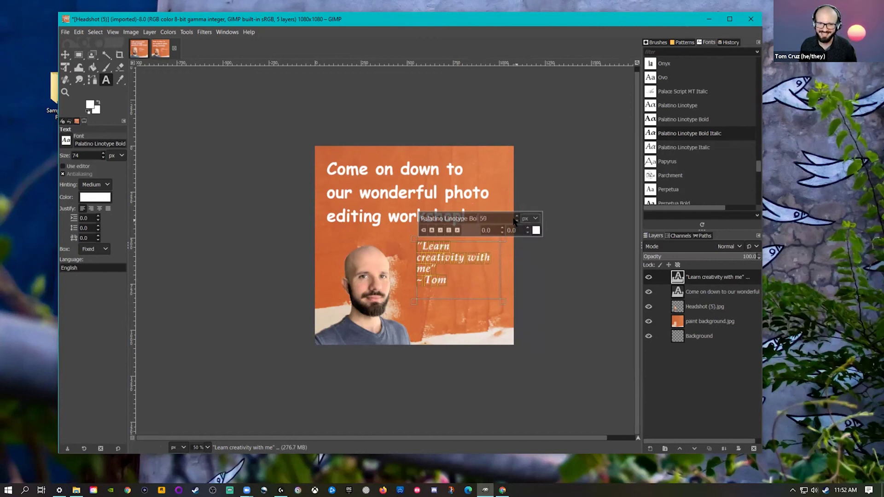
left_click(516, 221)
left_click(516, 221)
left_click(517, 220)
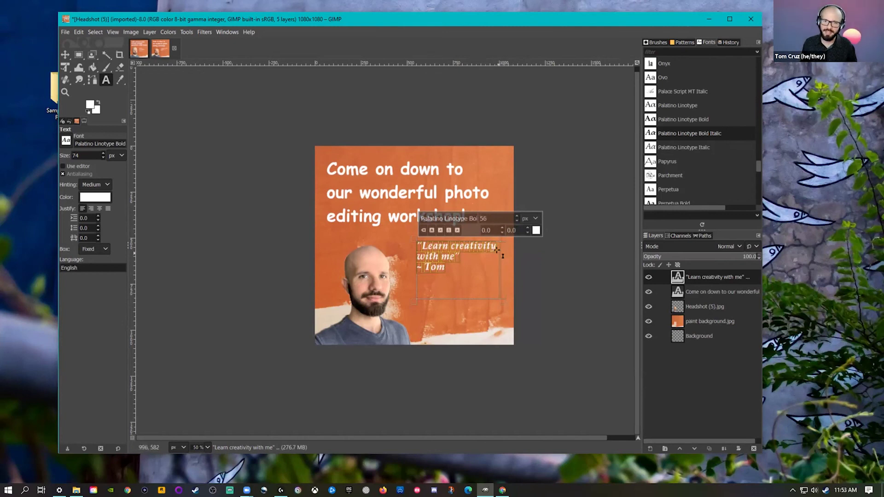
left_click(517, 216)
left_click(517, 216)
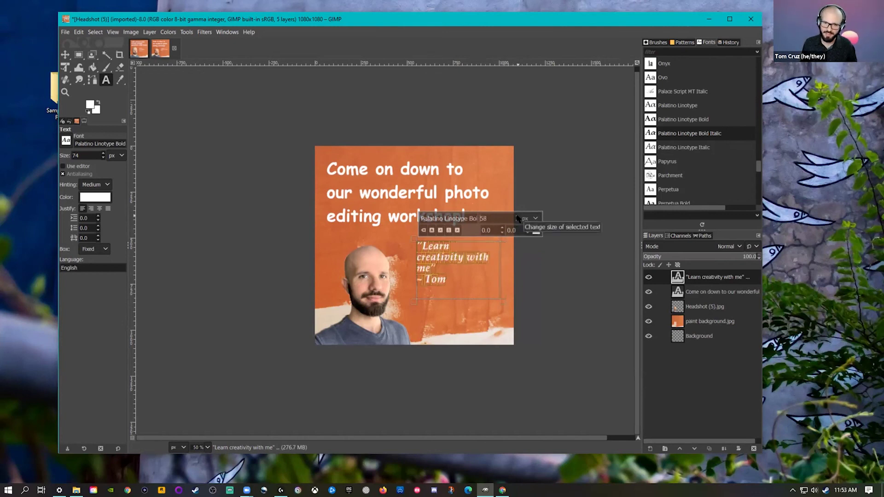
left_click(517, 221)
left_click(517, 221)
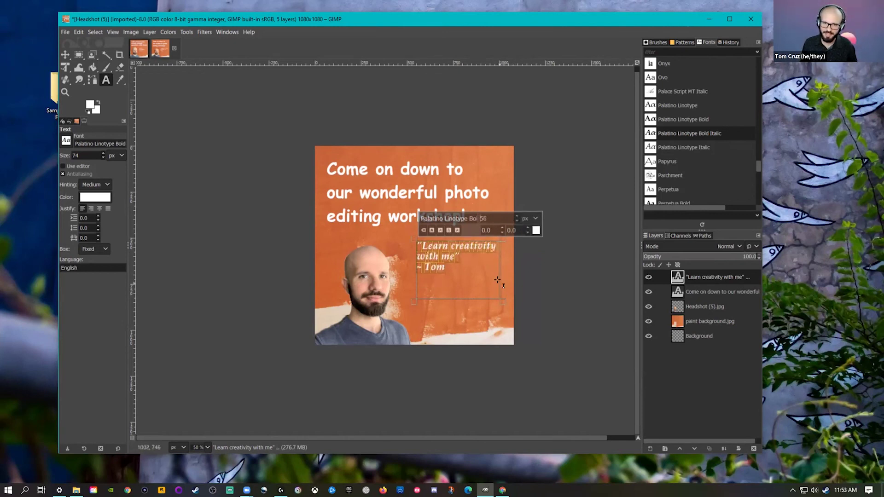
left_click(534, 266)
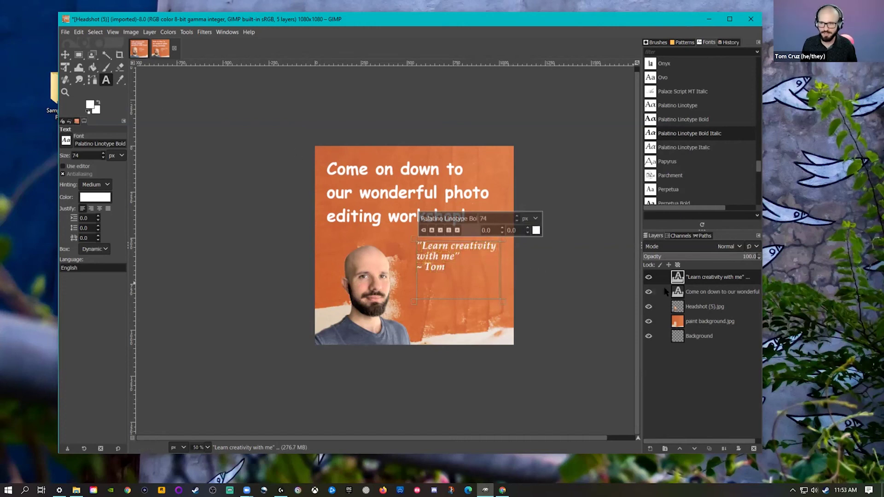
Select the Background layer to leave text editing, and compare the graphic with the Complete comp example image
left_click(705, 306)
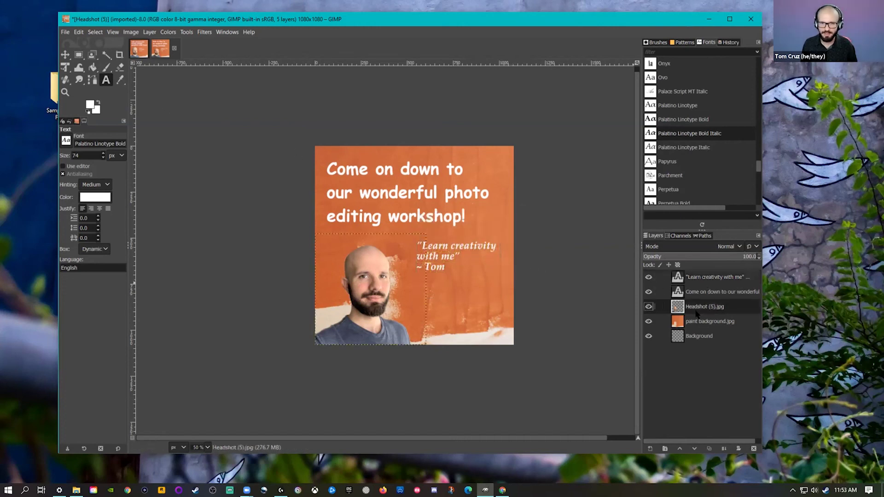
left_click(695, 337)
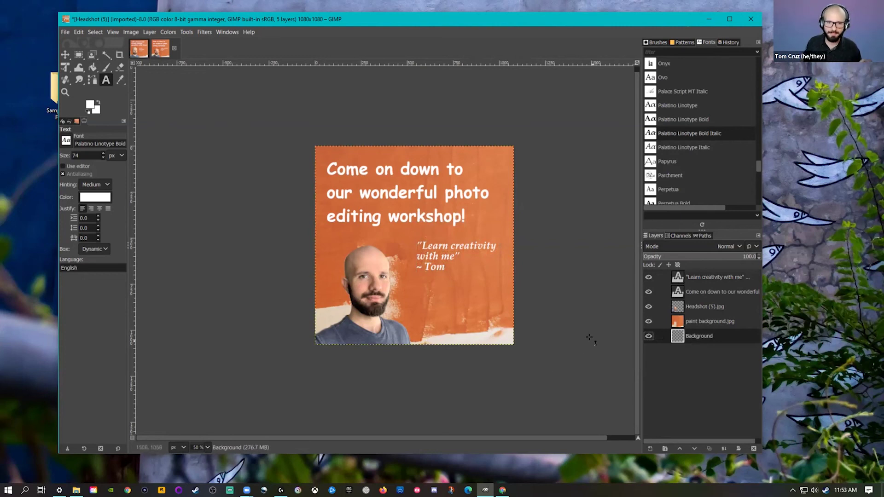
left_click(134, 51)
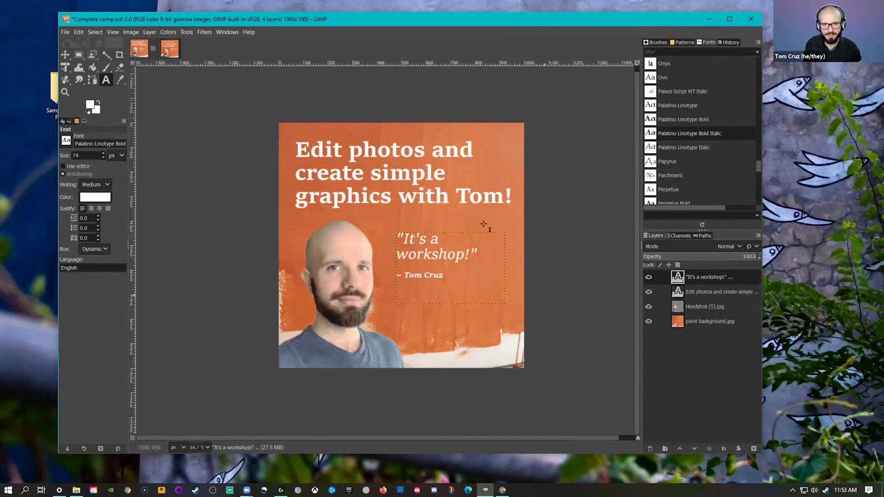
left_click(167, 51)
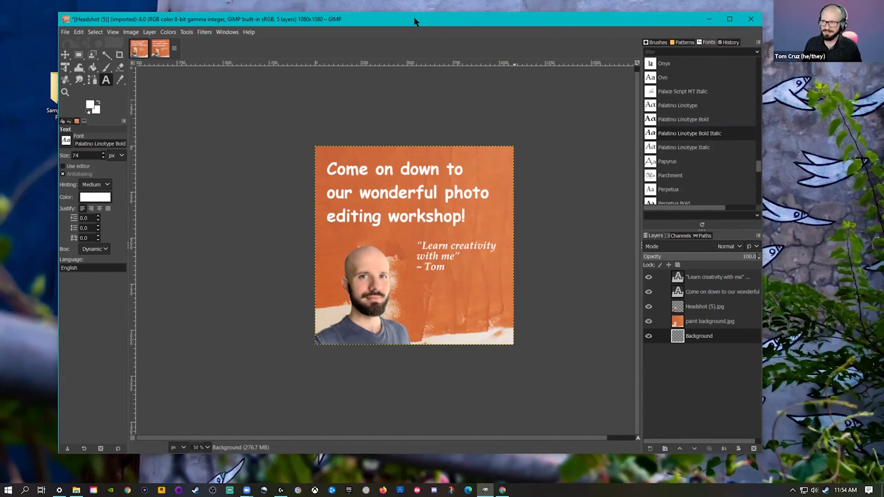
Start exporting the finished graphic under the name "Final Perfect Graphic" with Sample GIMP Folder as the destination
left_click(64, 32)
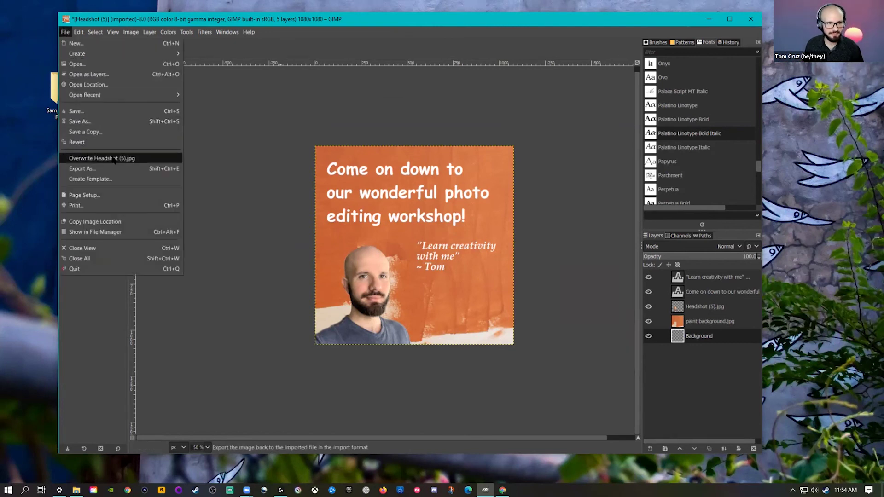
left_click(130, 170)
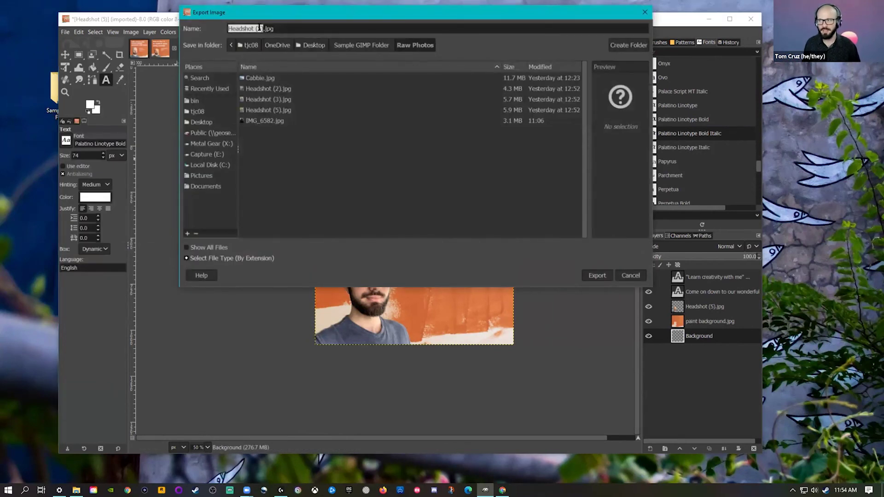
type("Fin")
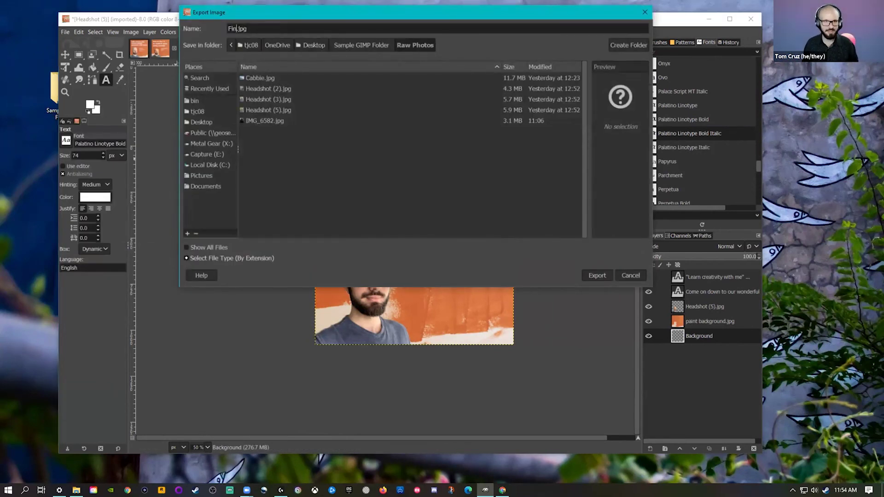
type("al Perf")
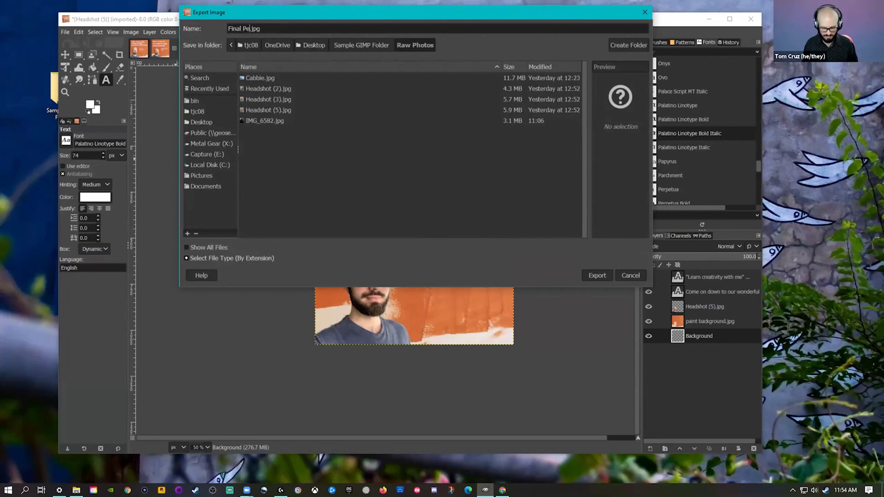
type("ect Graph")
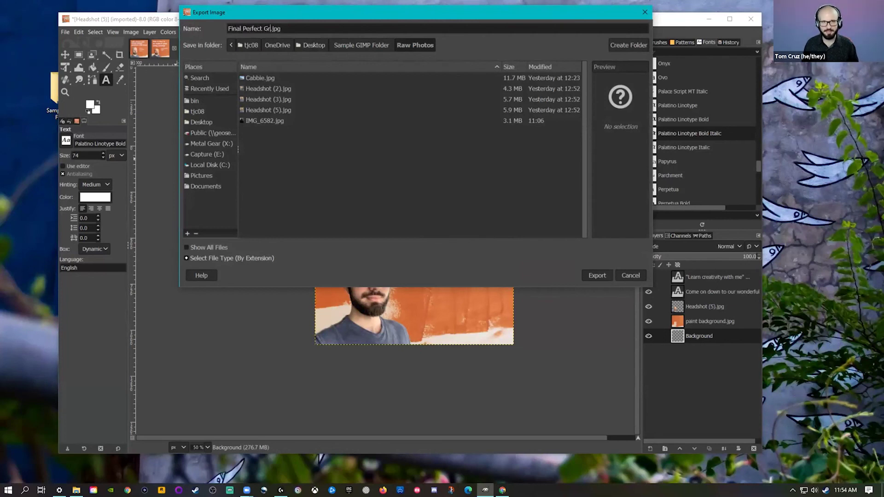
type("ic")
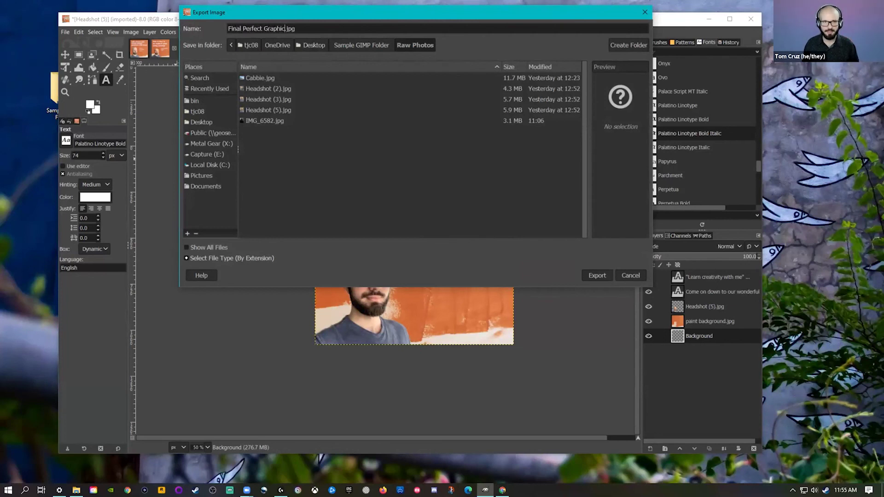
left_click(356, 46)
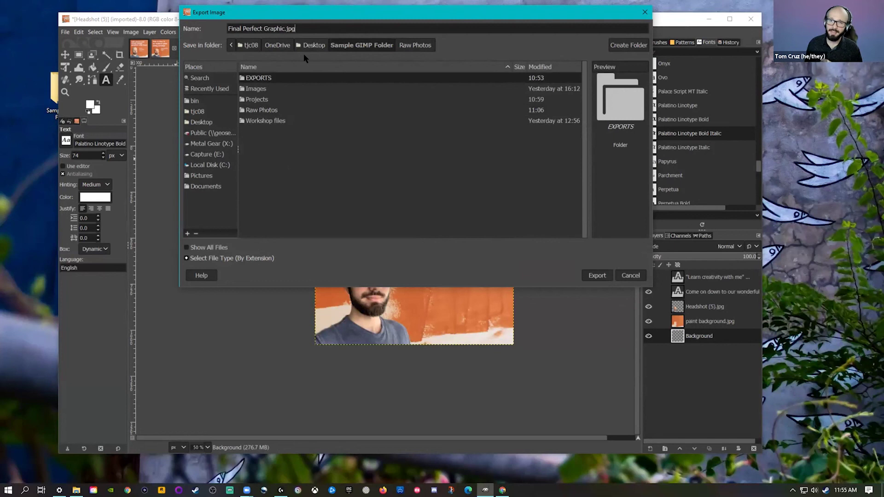
Choose PNG image as the export file type and export the graphic with the default PNG options
left_click(211, 260)
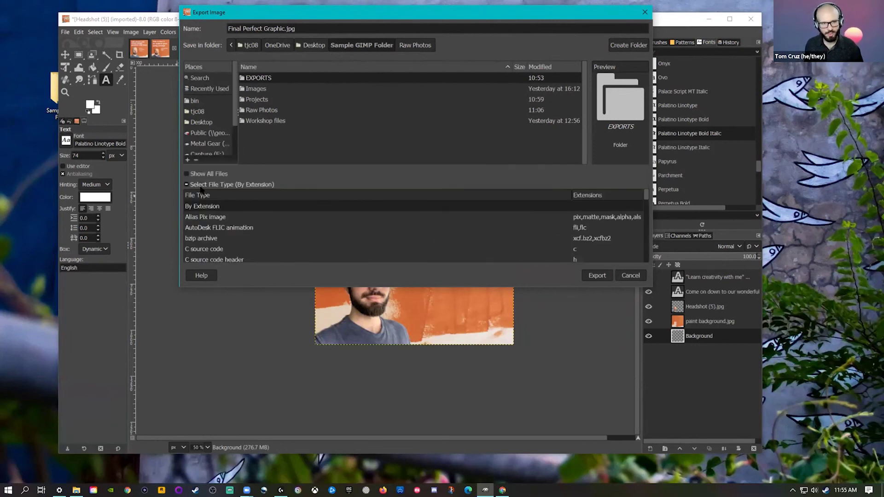
scroll(348, 245, "down", 5)
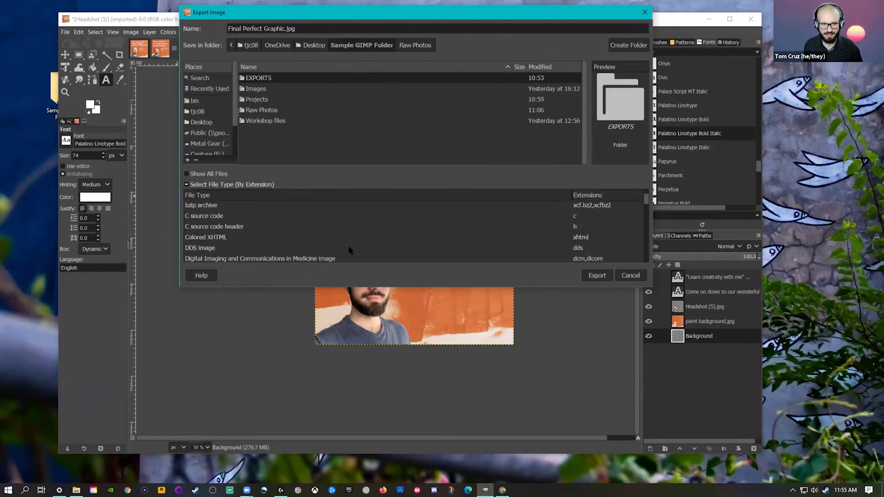
scroll(348, 245, "down", 5)
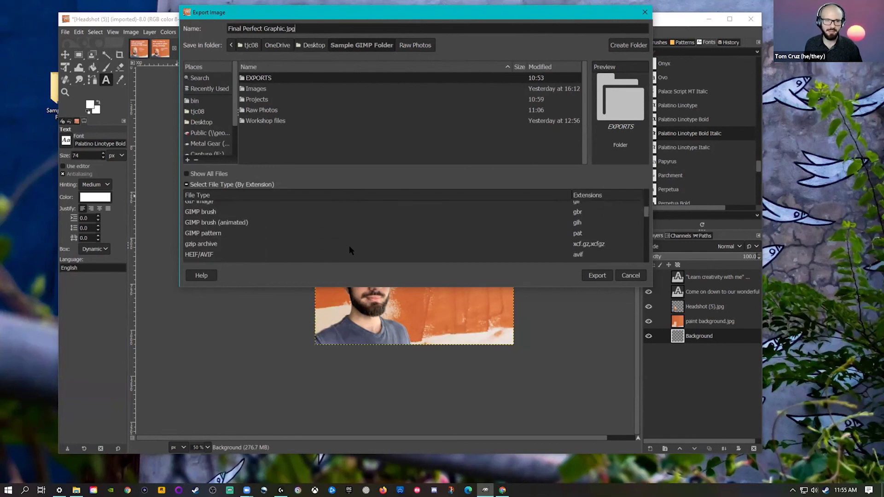
scroll(348, 245, "down", 1)
scroll(428, 230, "down", 4)
scroll(428, 229, "down", 2)
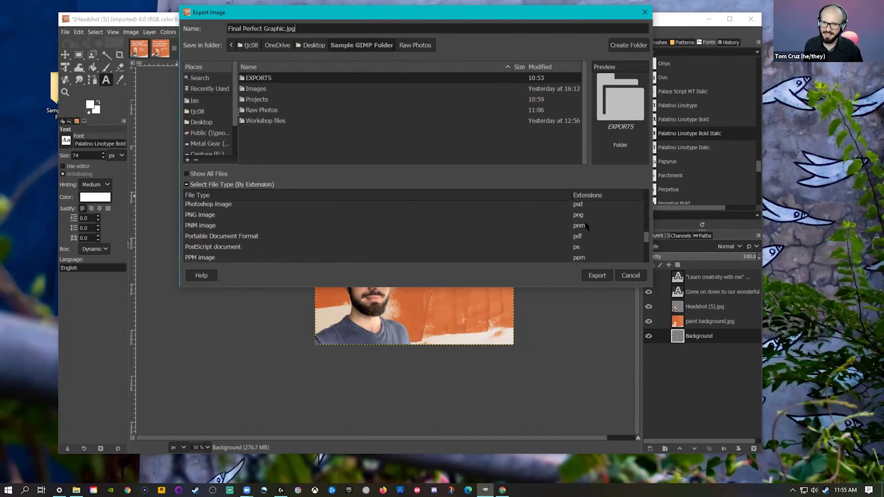
left_click(575, 214)
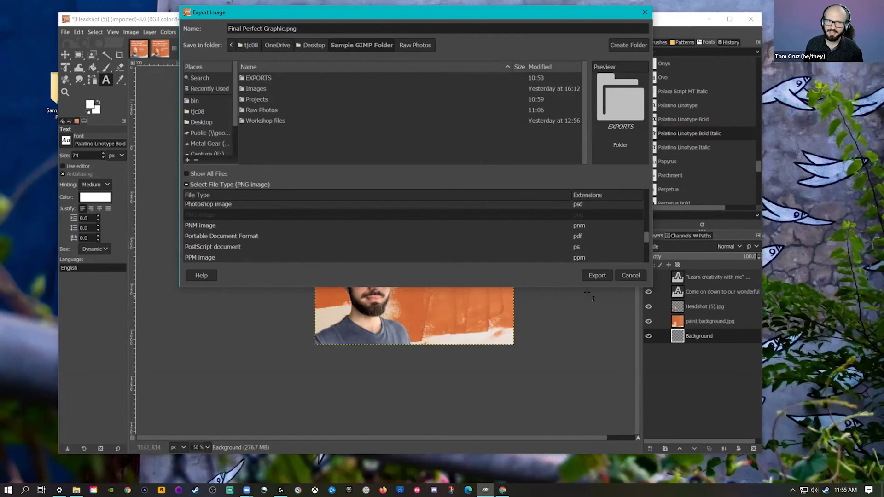
left_click(597, 275)
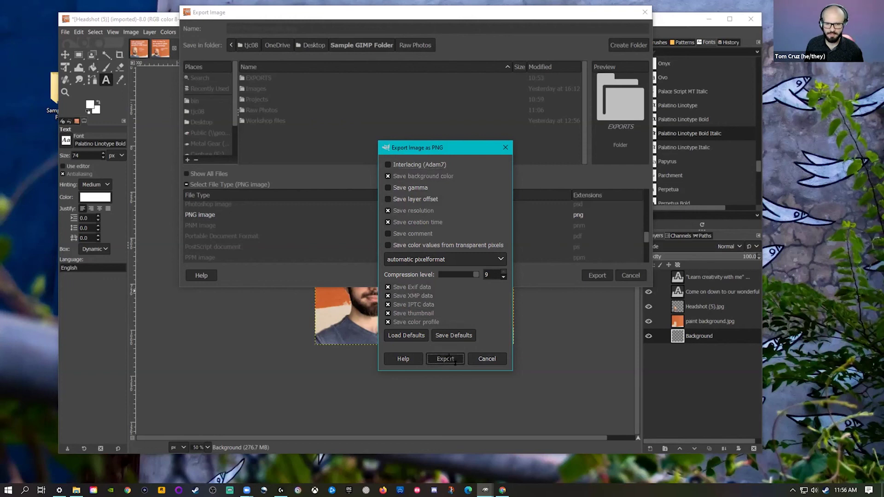
left_click(444, 359)
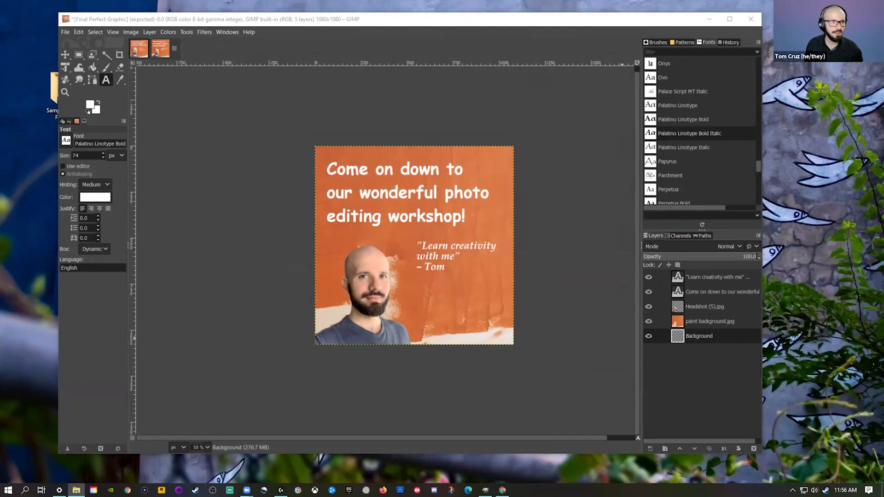
Open Sample GIMP Folder in File Explorer, view Perfect social media ad_draft.jpg from its EXPORTS subfolder, and return to the parent folder
double_click(54, 90)
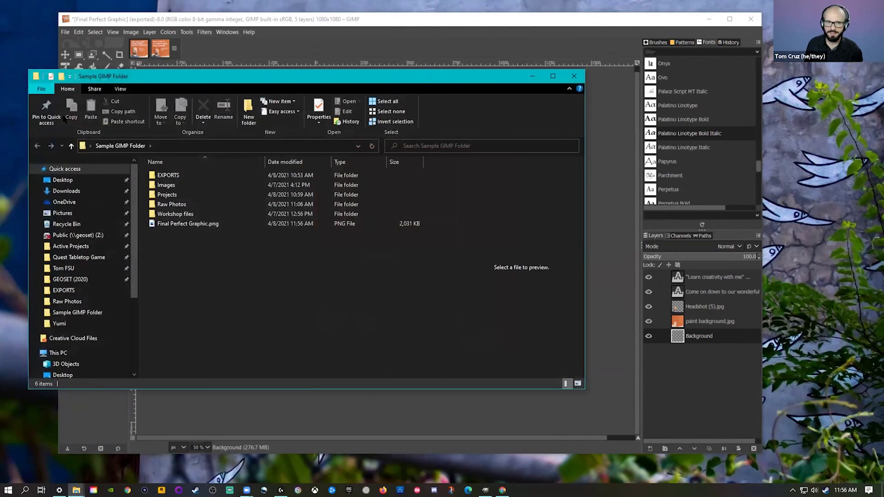
double_click(174, 175)
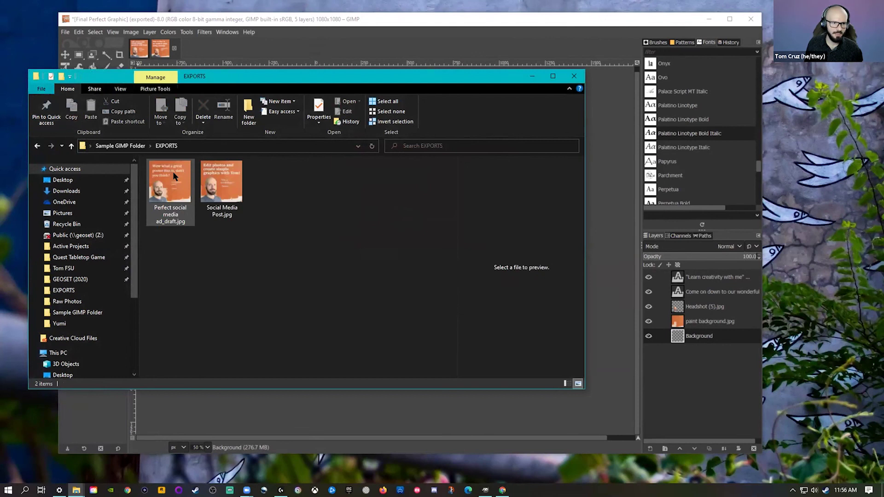
double_click(171, 184)
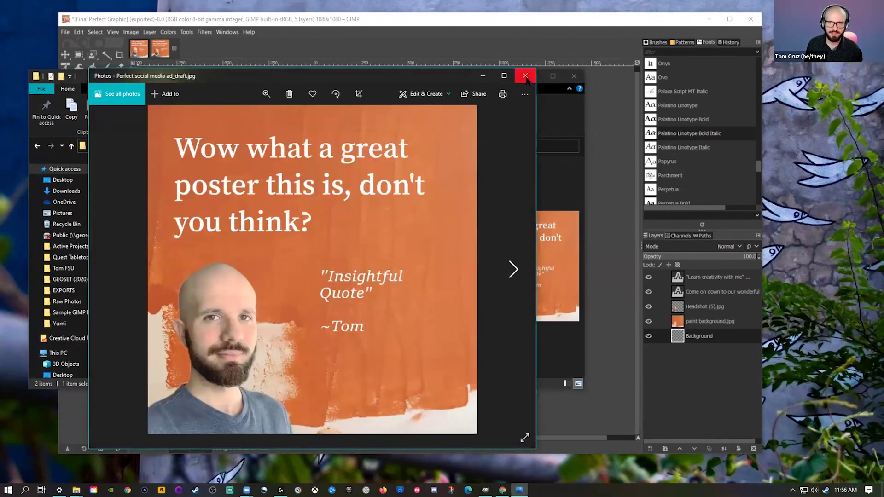
left_click(525, 76)
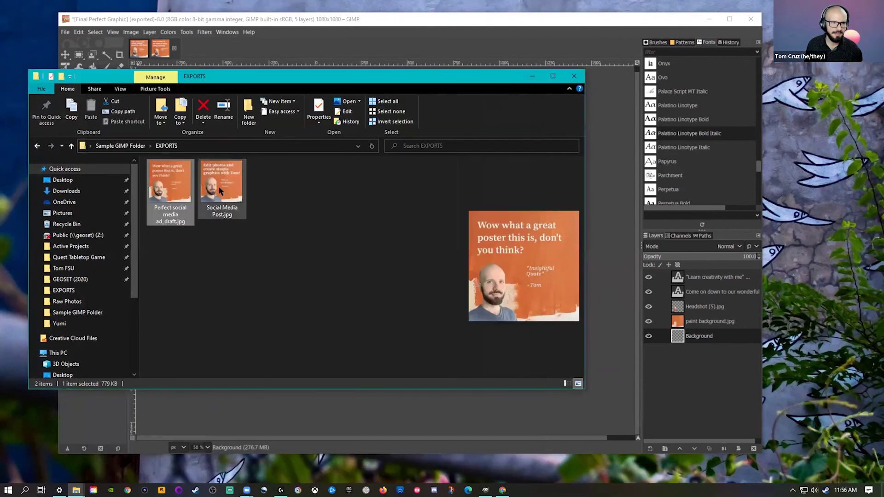
left_click(120, 145)
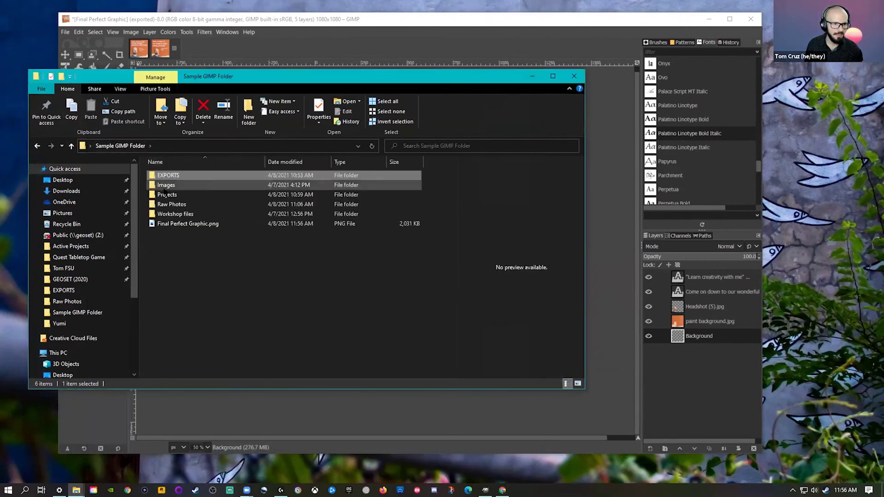
Open Final Perfect Graphic.png in Photos to check the exported result, and reposition the viewer window
left_click(200, 224)
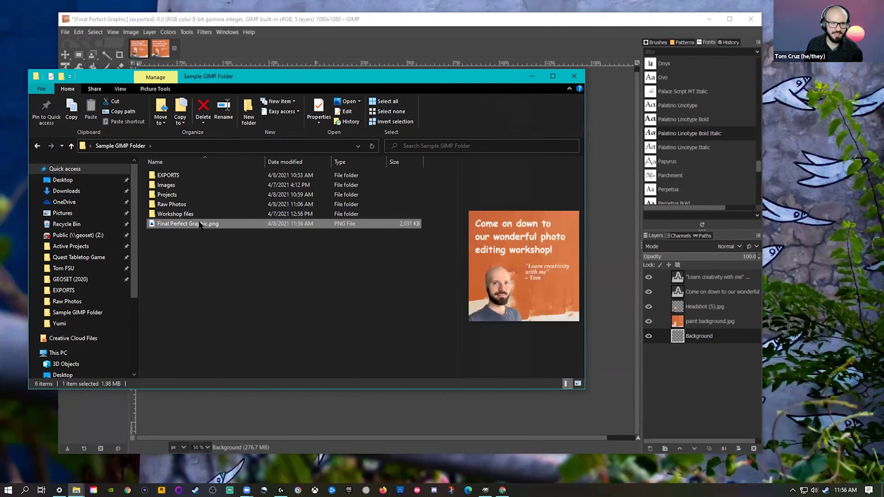
double_click(201, 225)
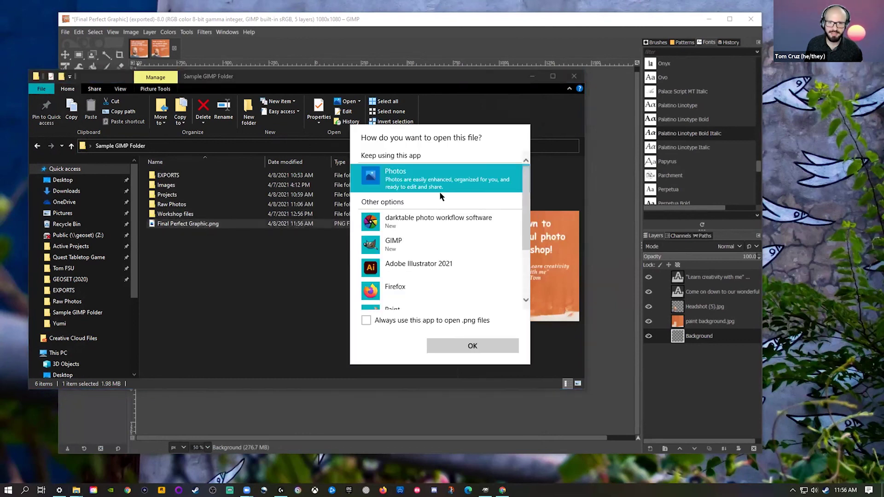
left_click(452, 346)
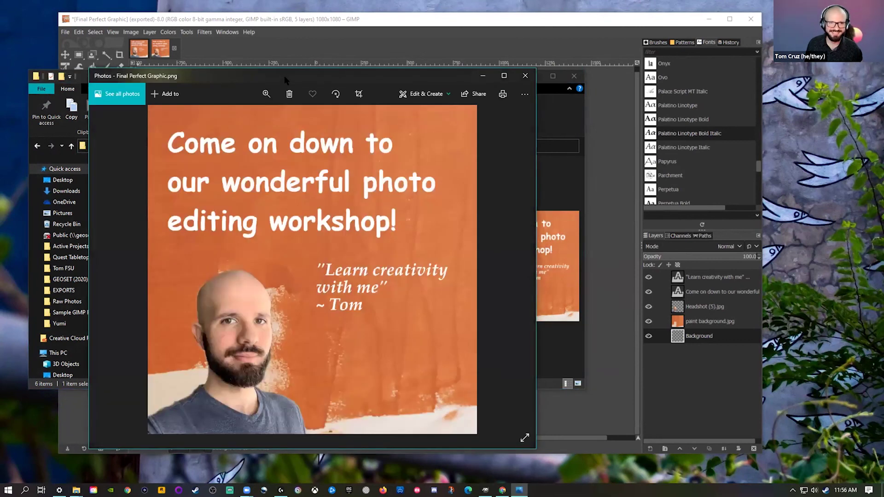
left_click_drag(284, 77, 370, 57)
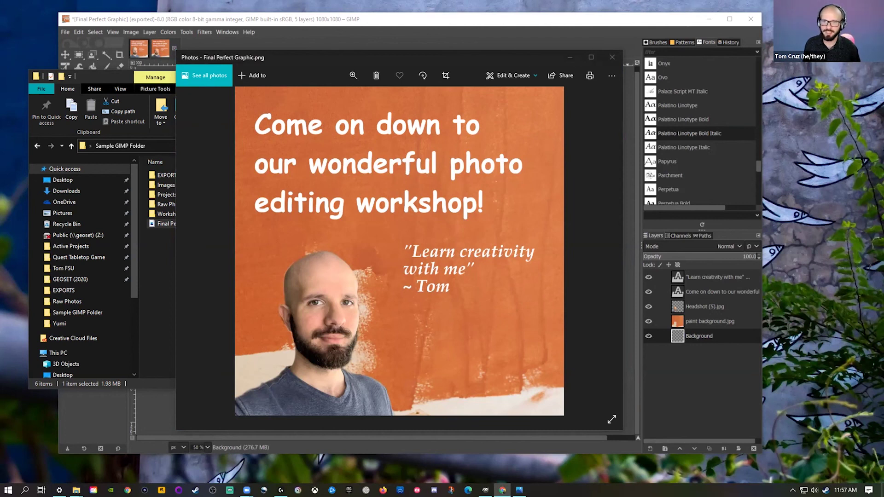
Switch to the browser and start the presentation in full screen
key("alt+Tab")
left_click(602, 92)
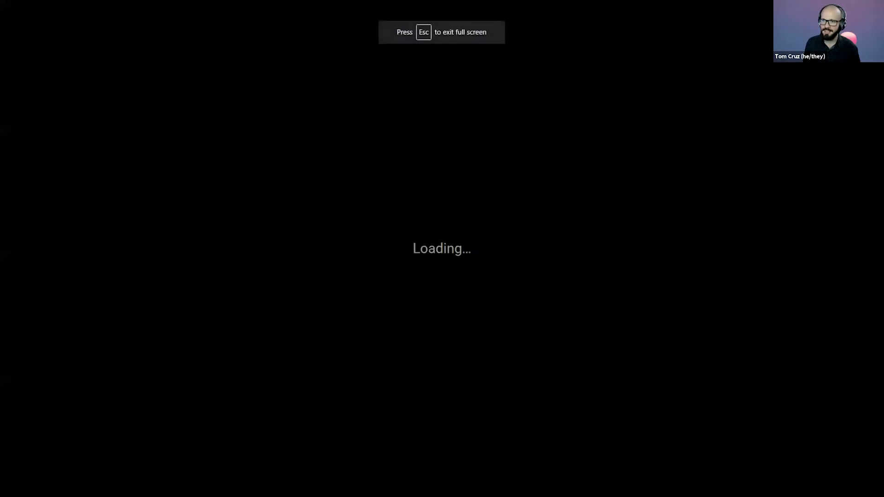